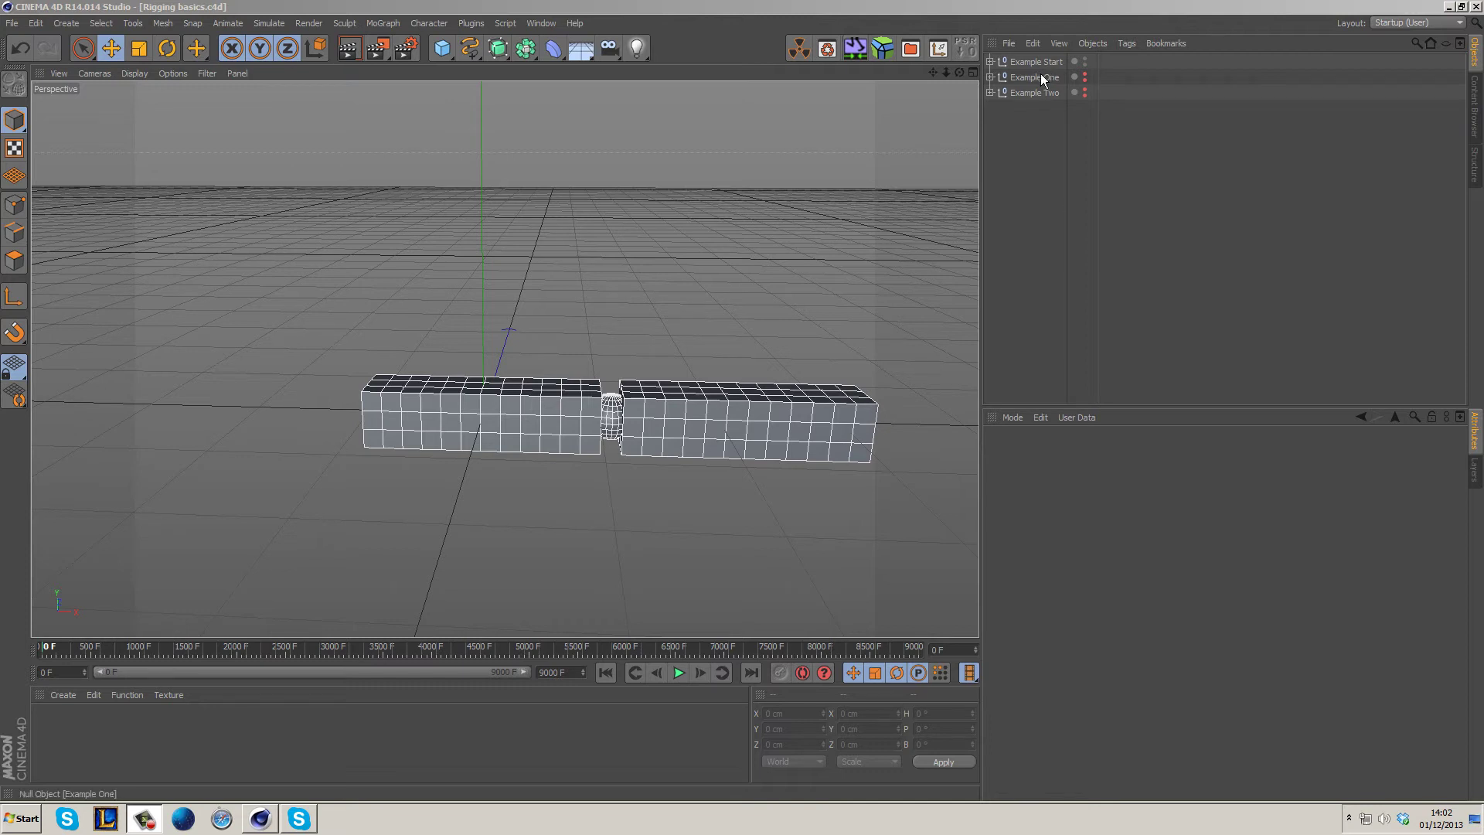
Expand the Example Start group in the object hierarchy to reveal its parts.
{"action": "left_click", "coordinate": [1034, 92]}
{"action": "left_click", "coordinate": [1023, 64]}
{"action": "left_click", "coordinate": [1029, 210]}
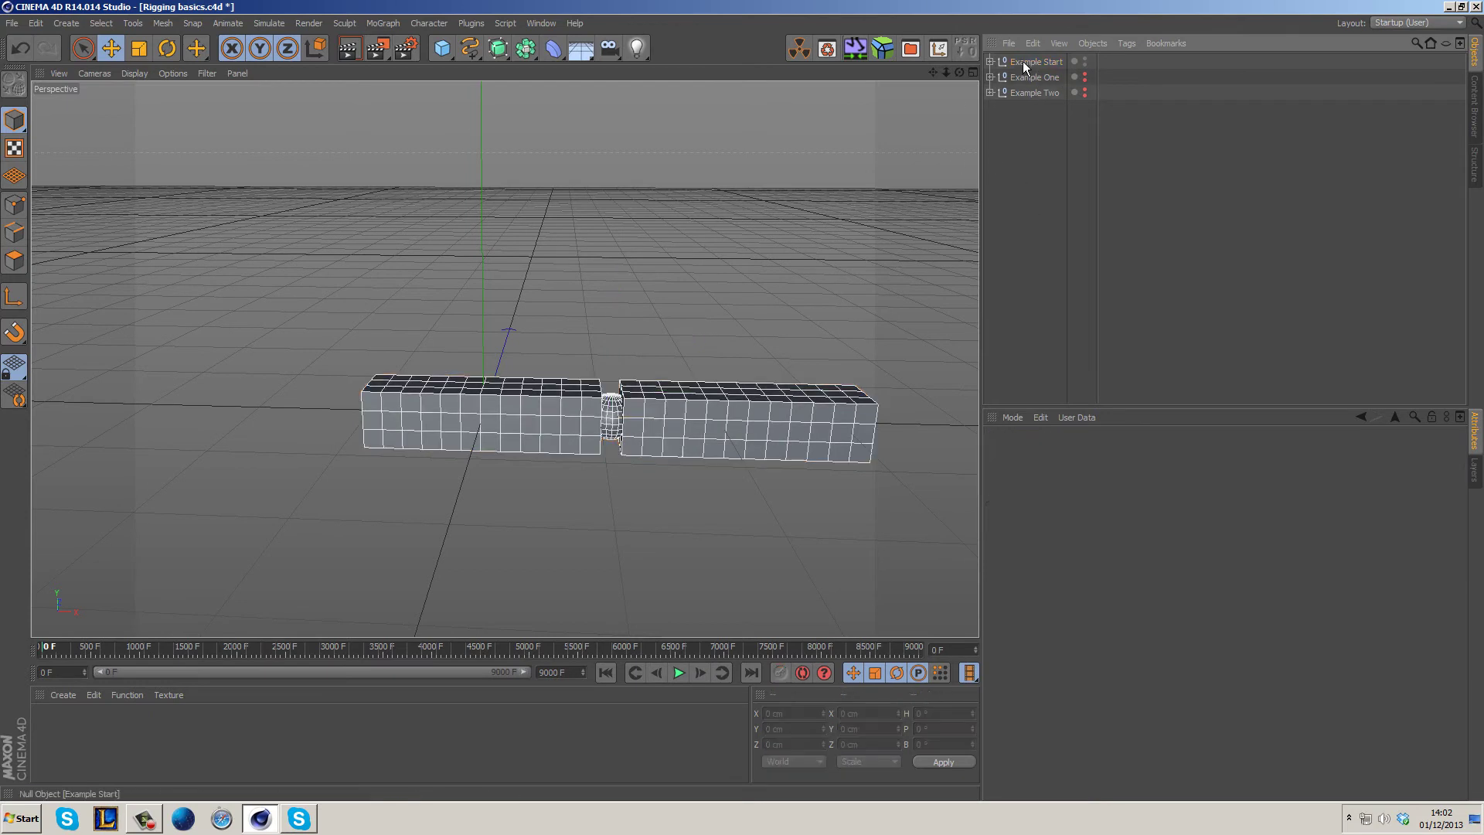
{"action": "left_click", "coordinate": [991, 62]}
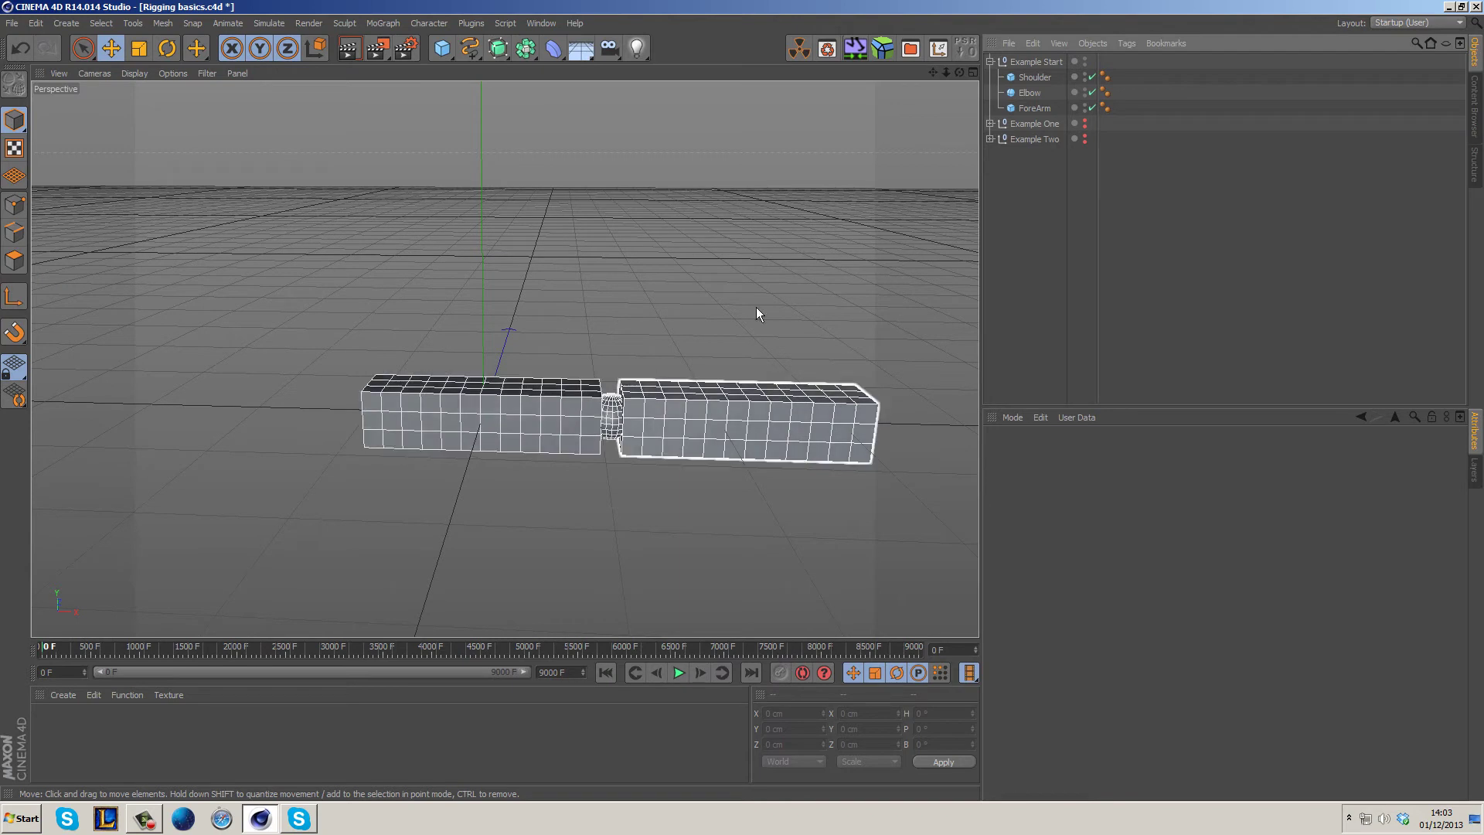
Inspect the Example Start null and its Shoulder, Elbow and ForeArm children by selecting them in turn.
{"action": "left_click", "coordinate": [1041, 77]}
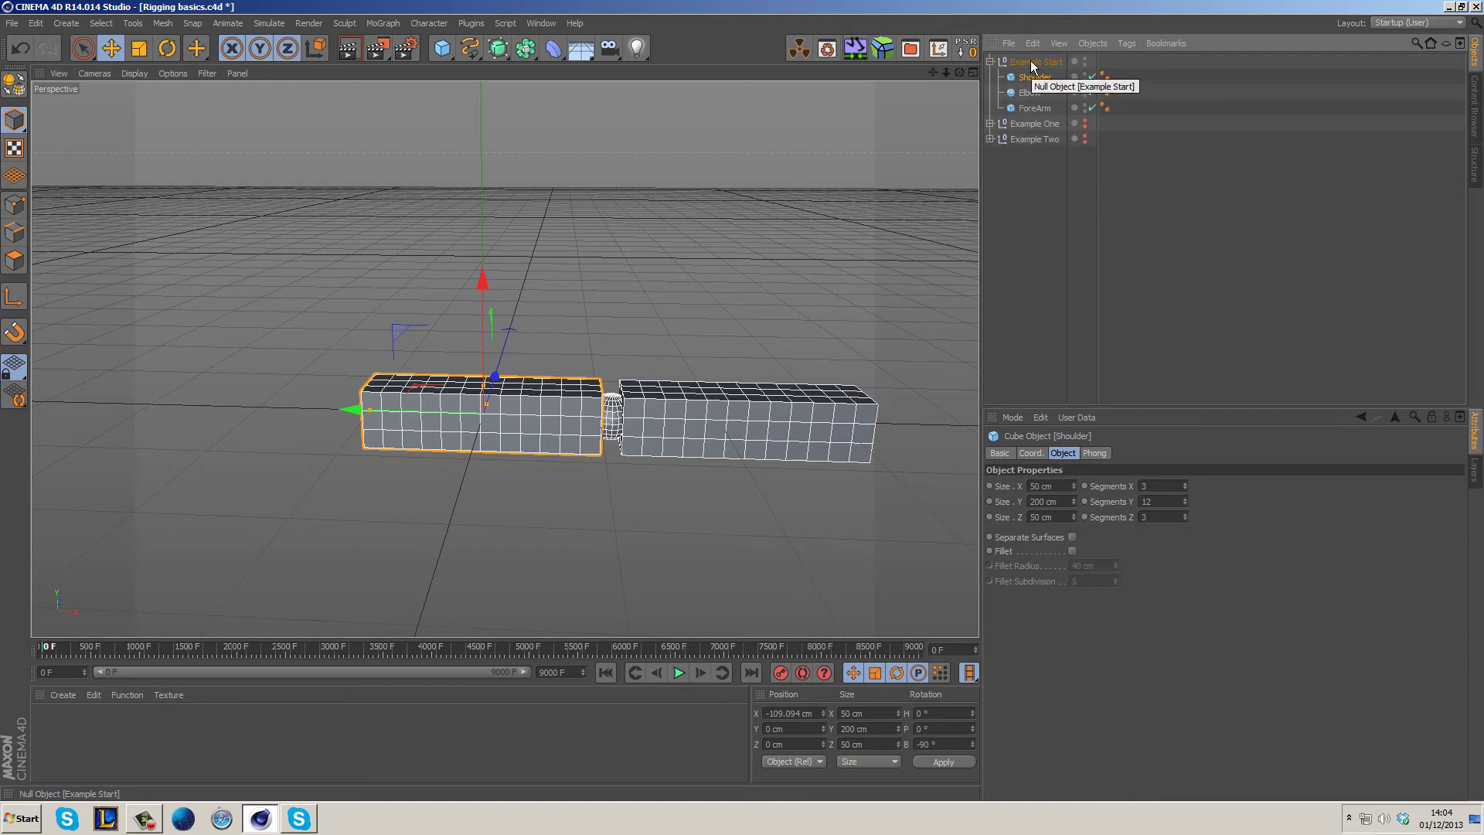
{"action": "left_click", "coordinate": [1035, 62]}
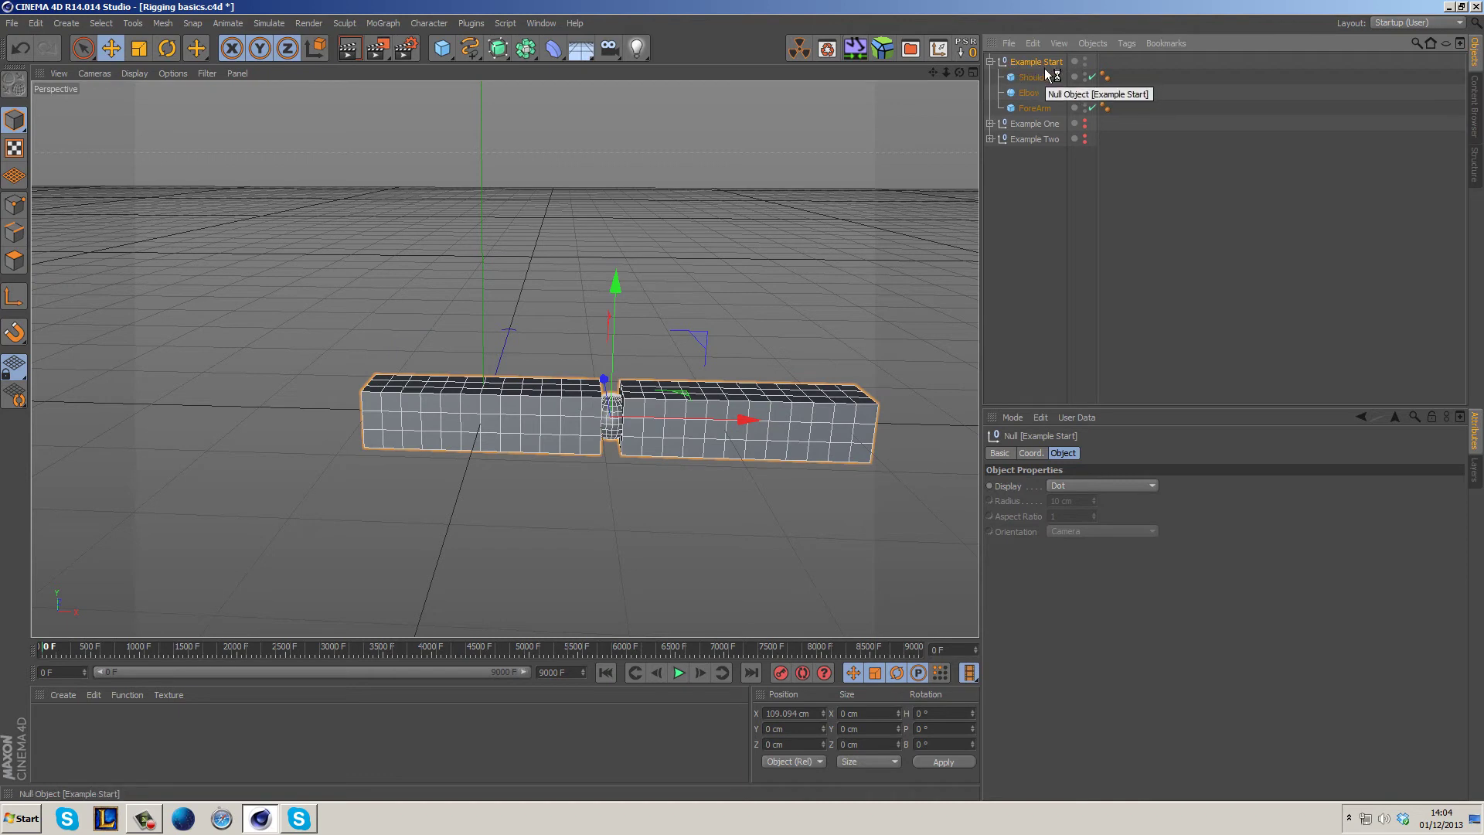
{"action": "left_click", "coordinate": [1037, 81]}
{"action": "key", "text": "Down"}
{"action": "key", "text": "Down"}
{"action": "key", "text": "Up"}
{"action": "key", "text": "Up"}
{"action": "key", "text": "Down"}
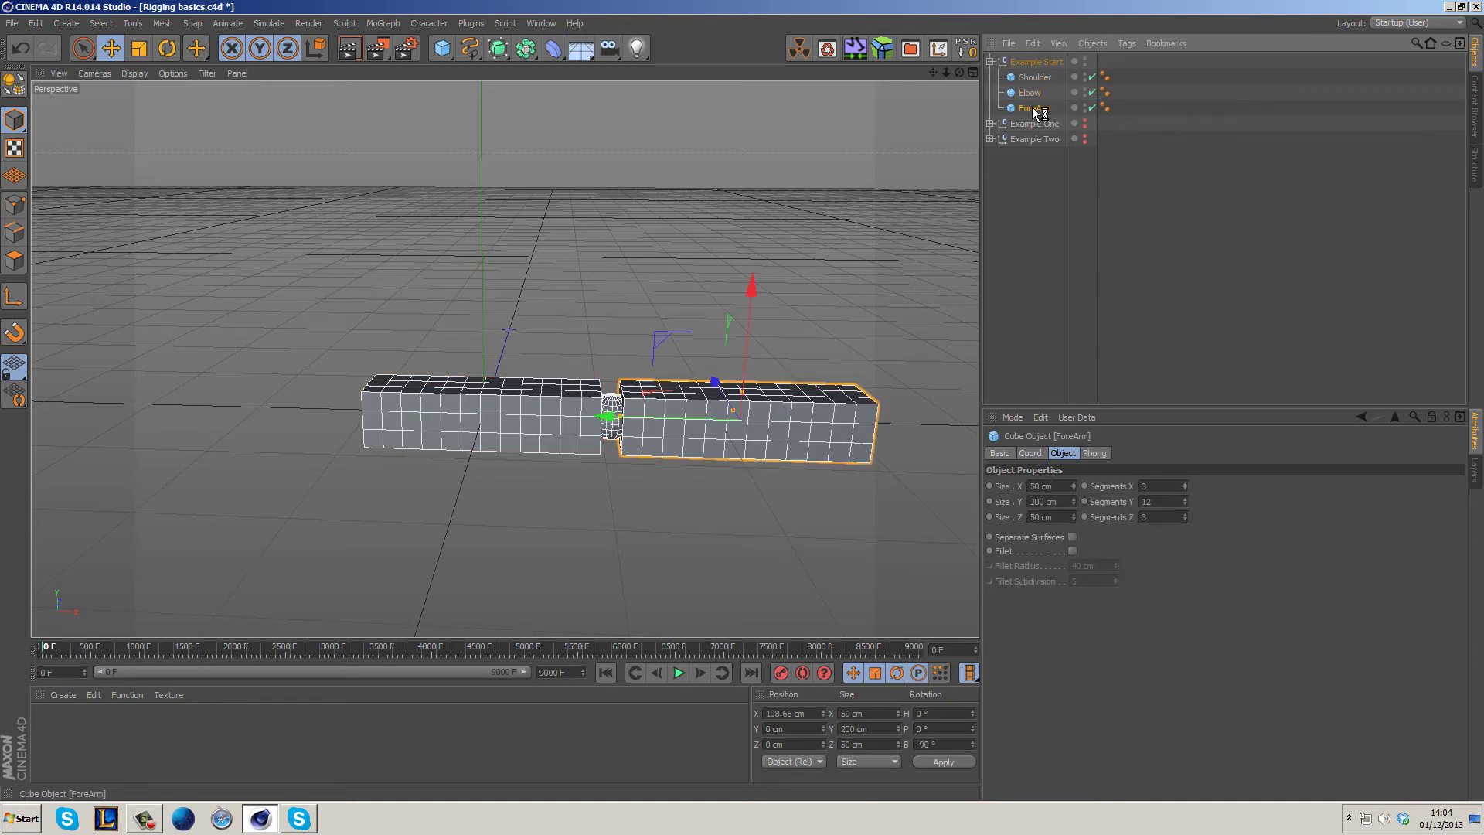
{"action": "left_click", "coordinate": [1035, 156]}
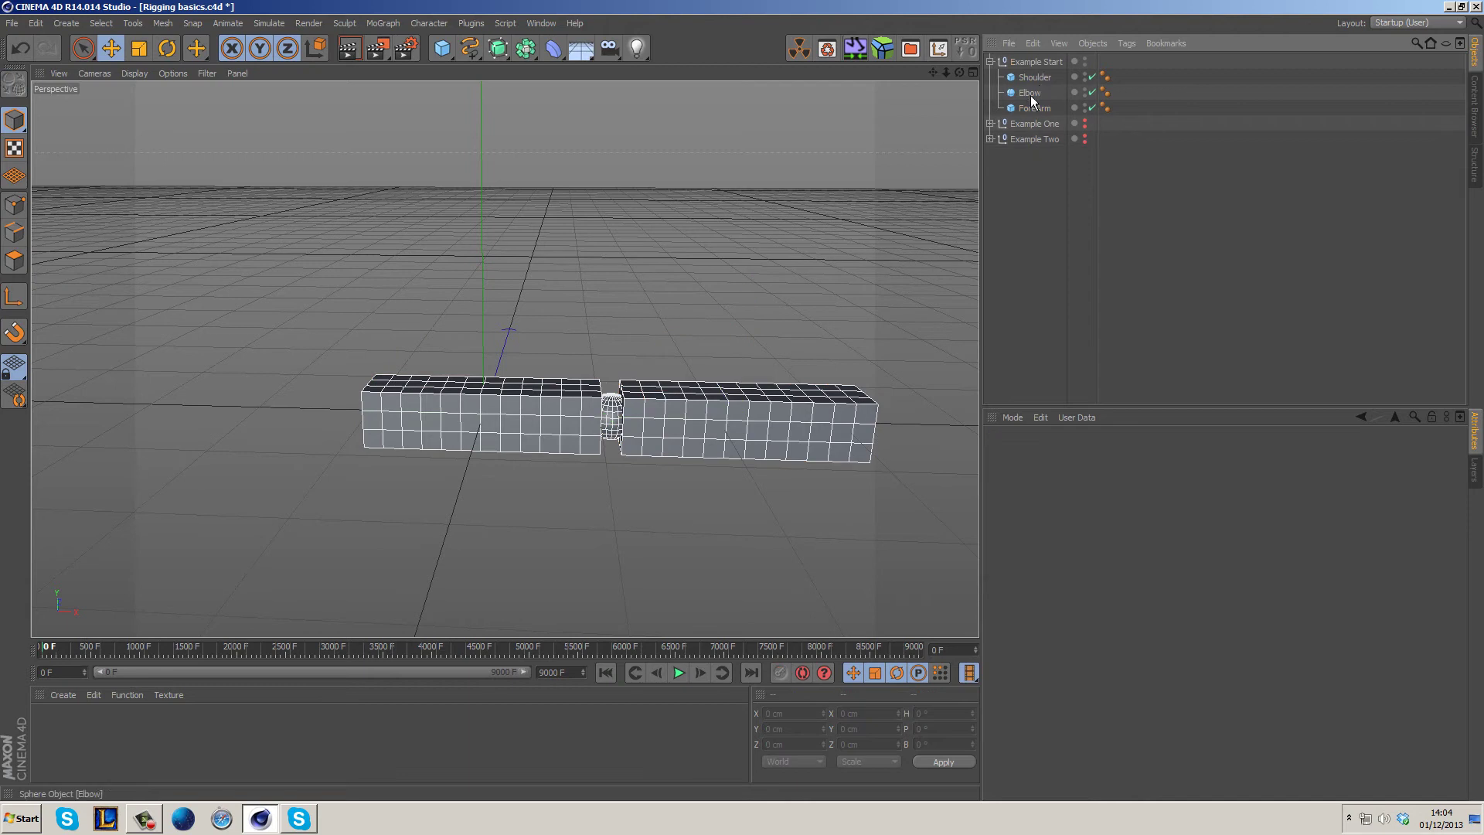
Try rotating the Shoulder cube about its centred axis, and undo the rotation.
{"action": "left_click", "coordinate": [1031, 78]}
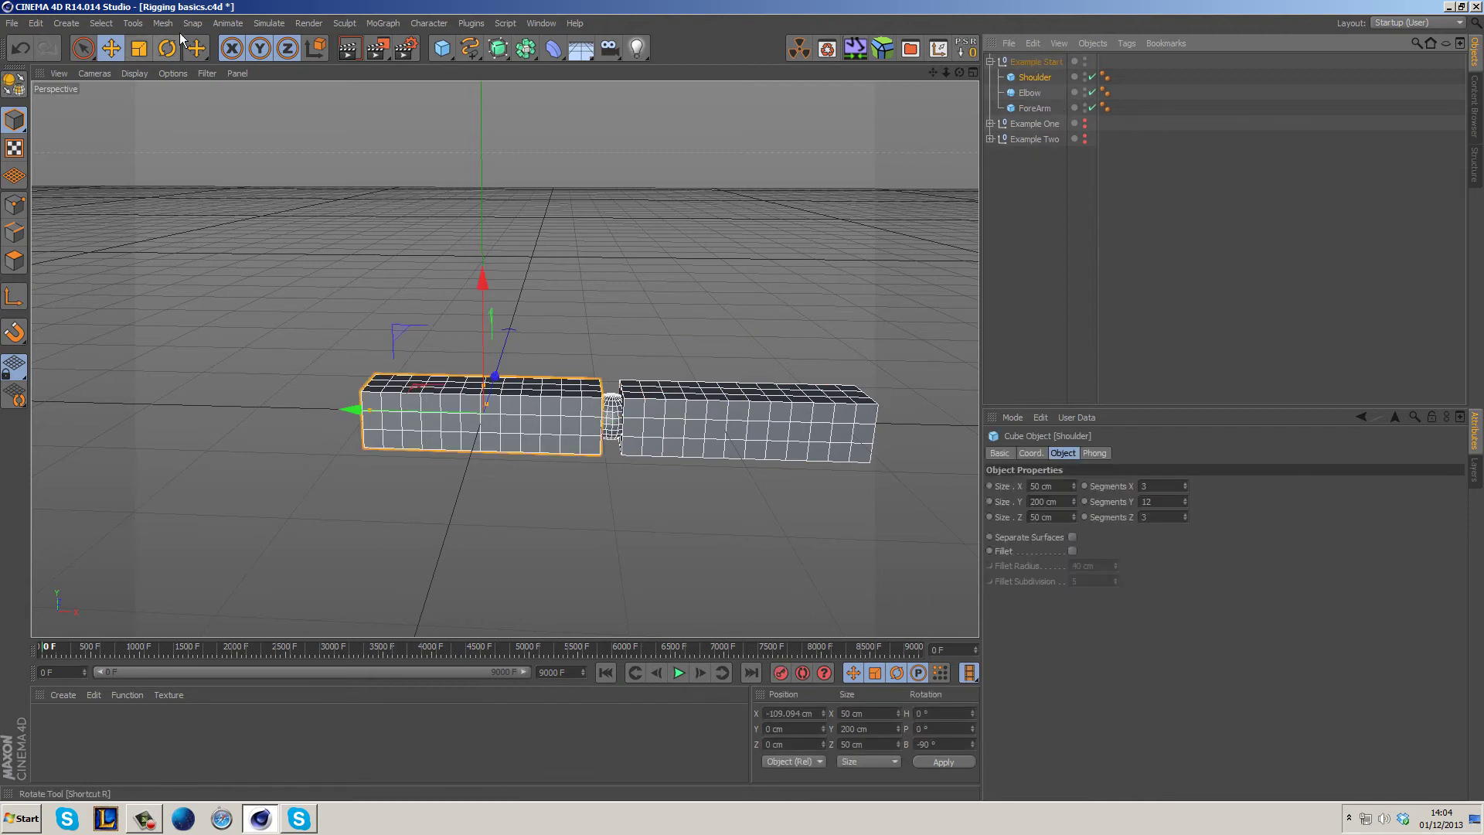
{"action": "left_click", "coordinate": [166, 48]}
{"action": "mouse_move", "coordinate": [544, 351]}
{"action": "left_mouse_down"}
{"action": "mouse_move", "coordinate": [436, 291]}
{"action": "mouse_move", "coordinate": [532, 323]}
{"action": "mouse_move", "coordinate": [601, 389]}
{"action": "mouse_move", "coordinate": [450, 314]}
{"action": "mouse_move", "coordinate": [585, 363]}
{"action": "mouse_move", "coordinate": [527, 344]}
{"action": "left_mouse_up"}
{"action": "key", "text": "ctrl+z"}
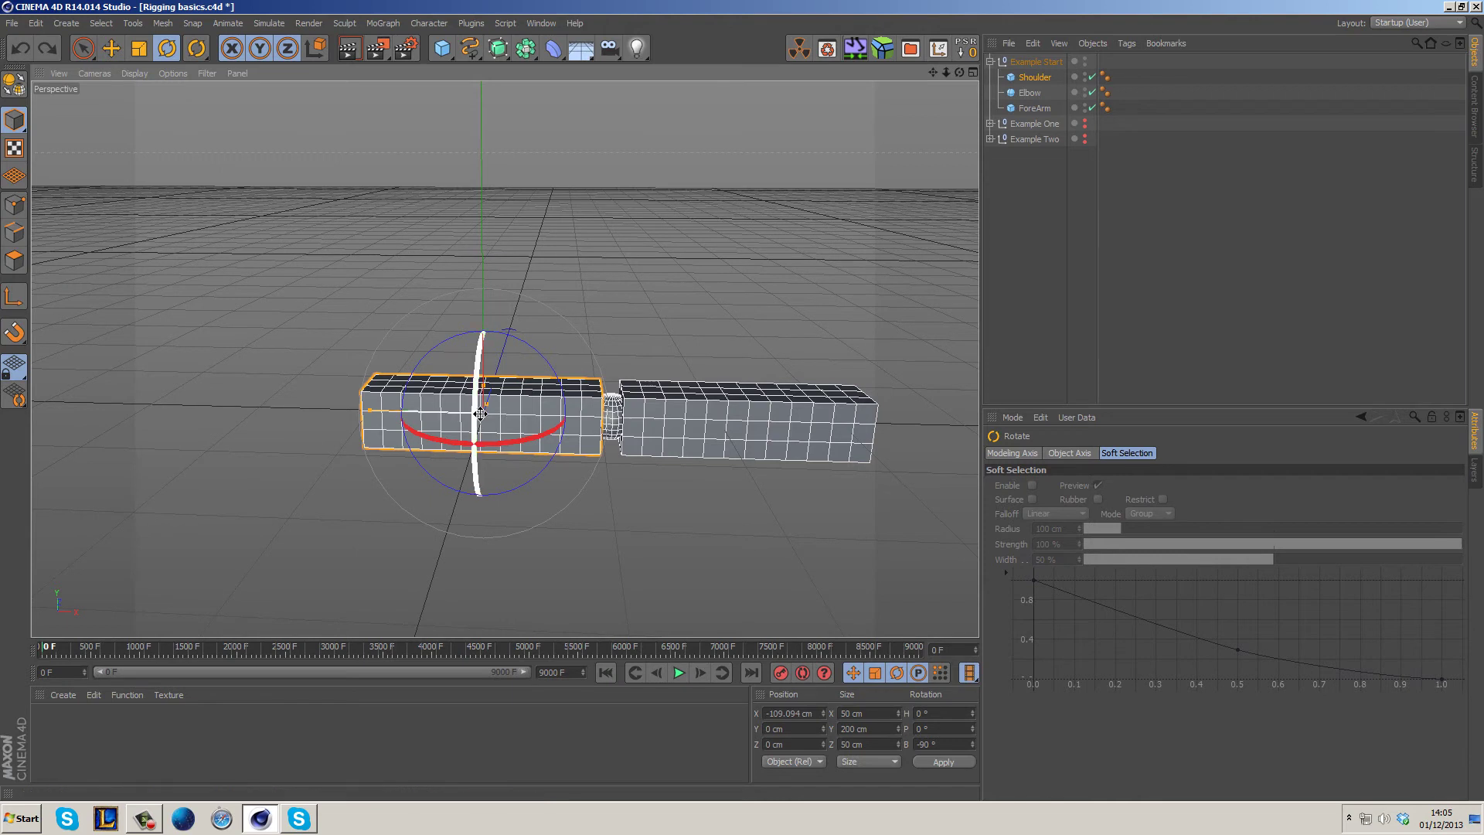
Convert the Shoulder, Elbow and ForeArm primitives together into editable polygon objects.
{"action": "left_click_drag", "start_coordinate": [479, 386], "coordinate": [545, 485], "text": "alt"}
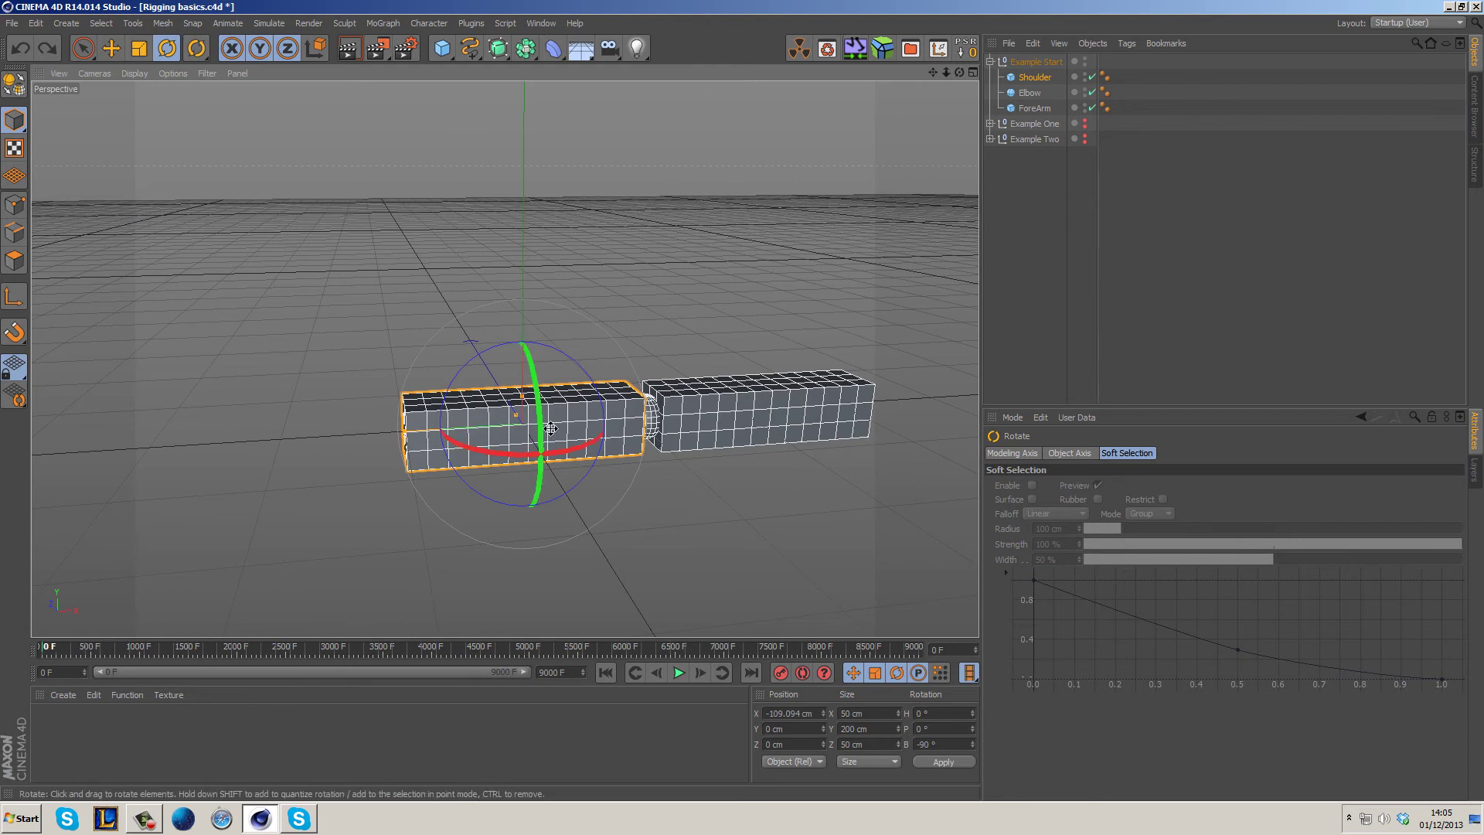
{"action": "scroll", "coordinate": [500, 442], "scroll_direction": "up", "scroll_amount": 2}
{"action": "scroll", "coordinate": [497, 440], "scroll_direction": "up", "scroll_amount": 2}
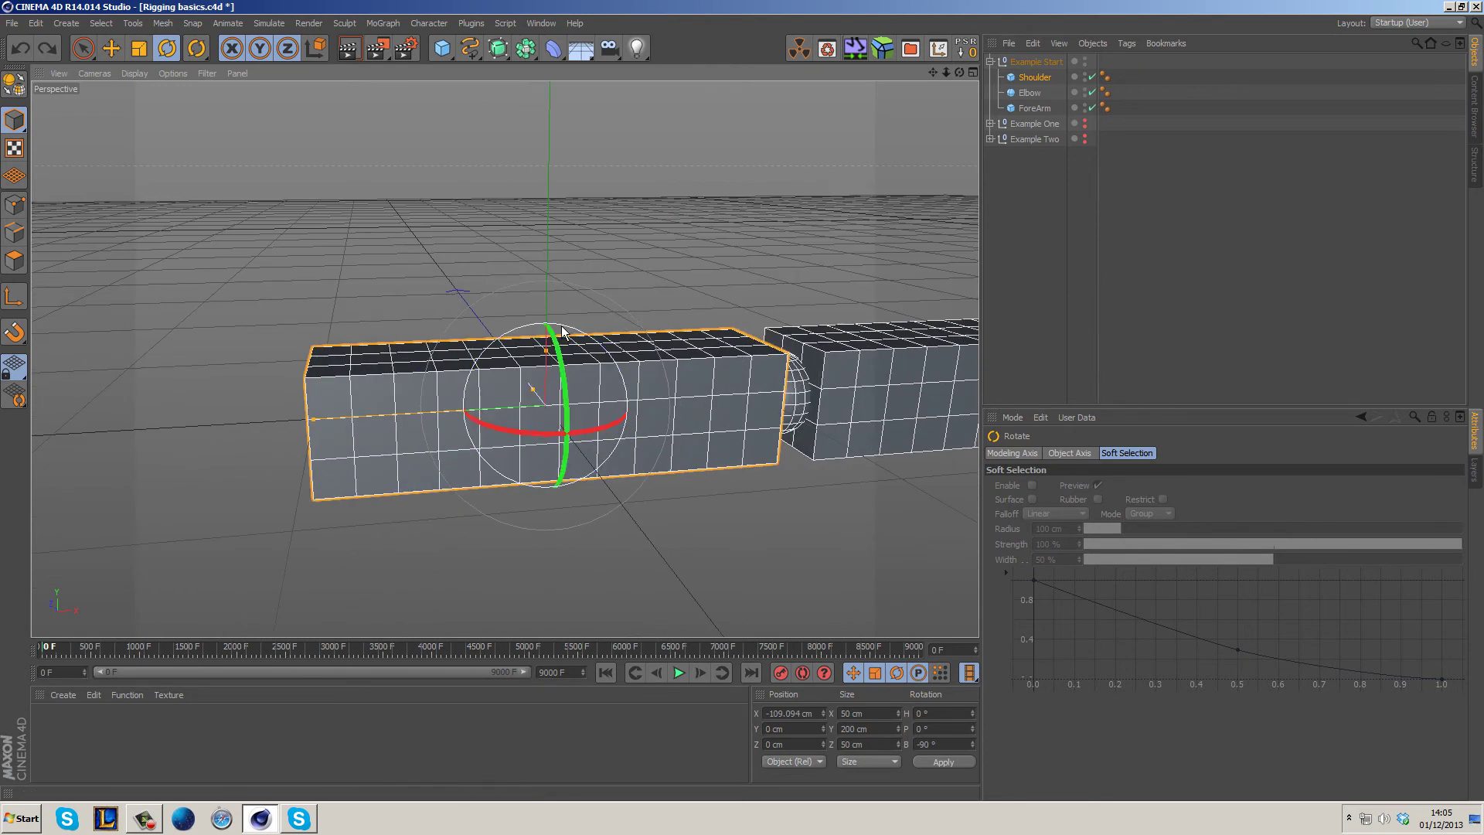
{"action": "left_click", "coordinate": [118, 48]}
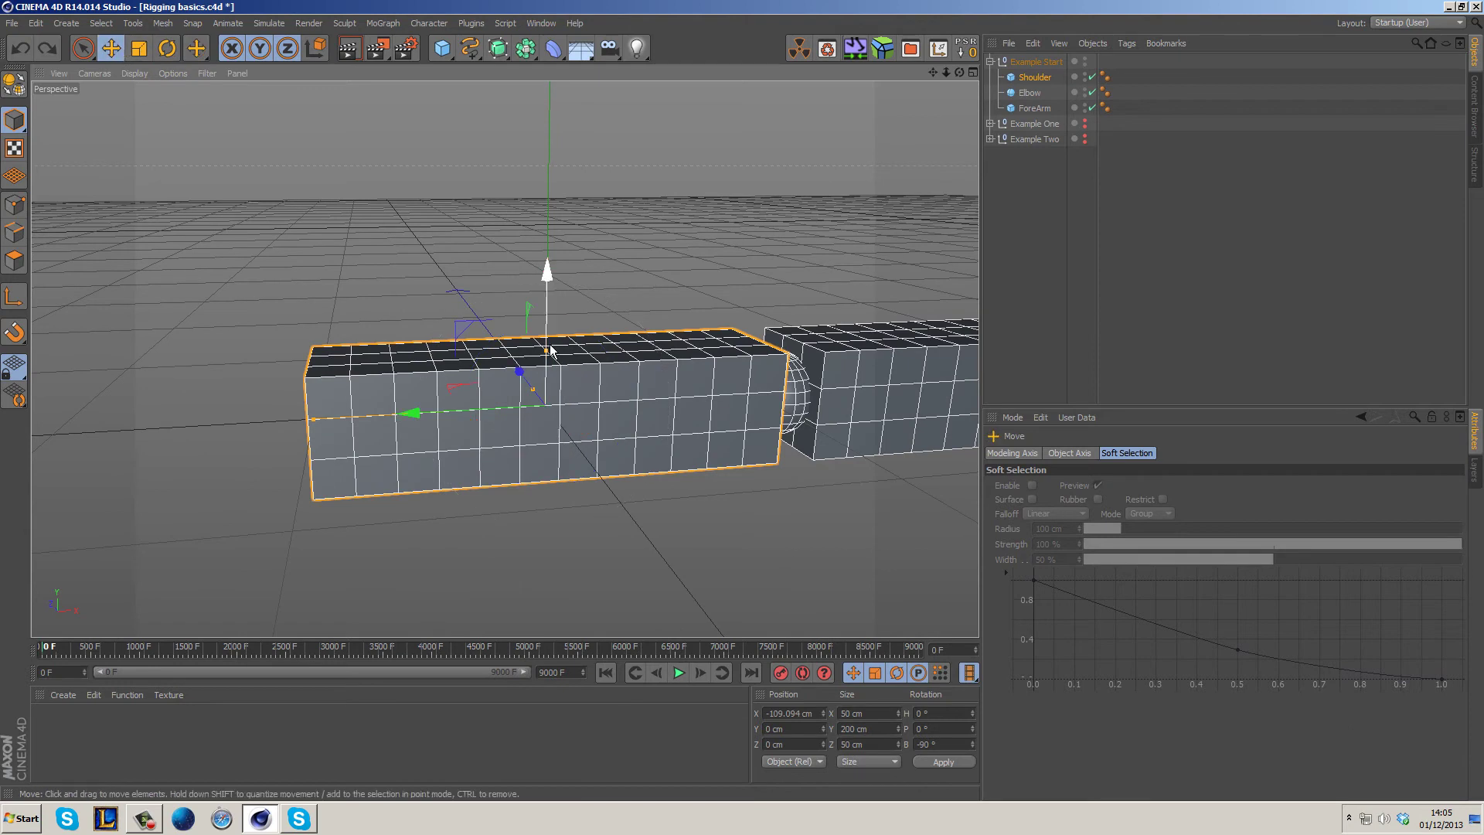
{"action": "left_click_drag", "start_coordinate": [547, 414], "coordinate": [772, 532], "text": "alt"}
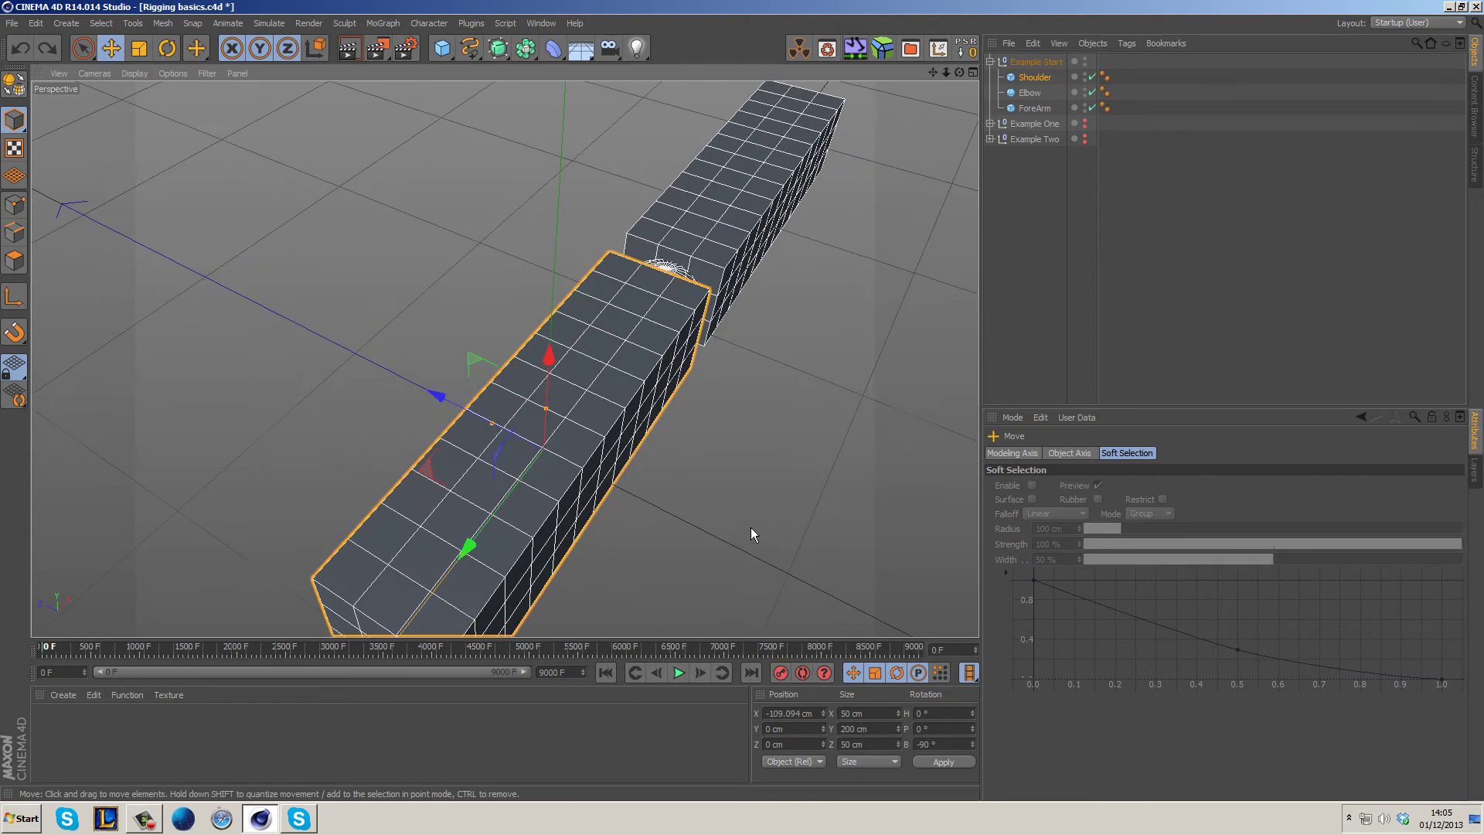
{"action": "left_click_drag", "start_coordinate": [508, 442], "coordinate": [540, 504], "text": "alt"}
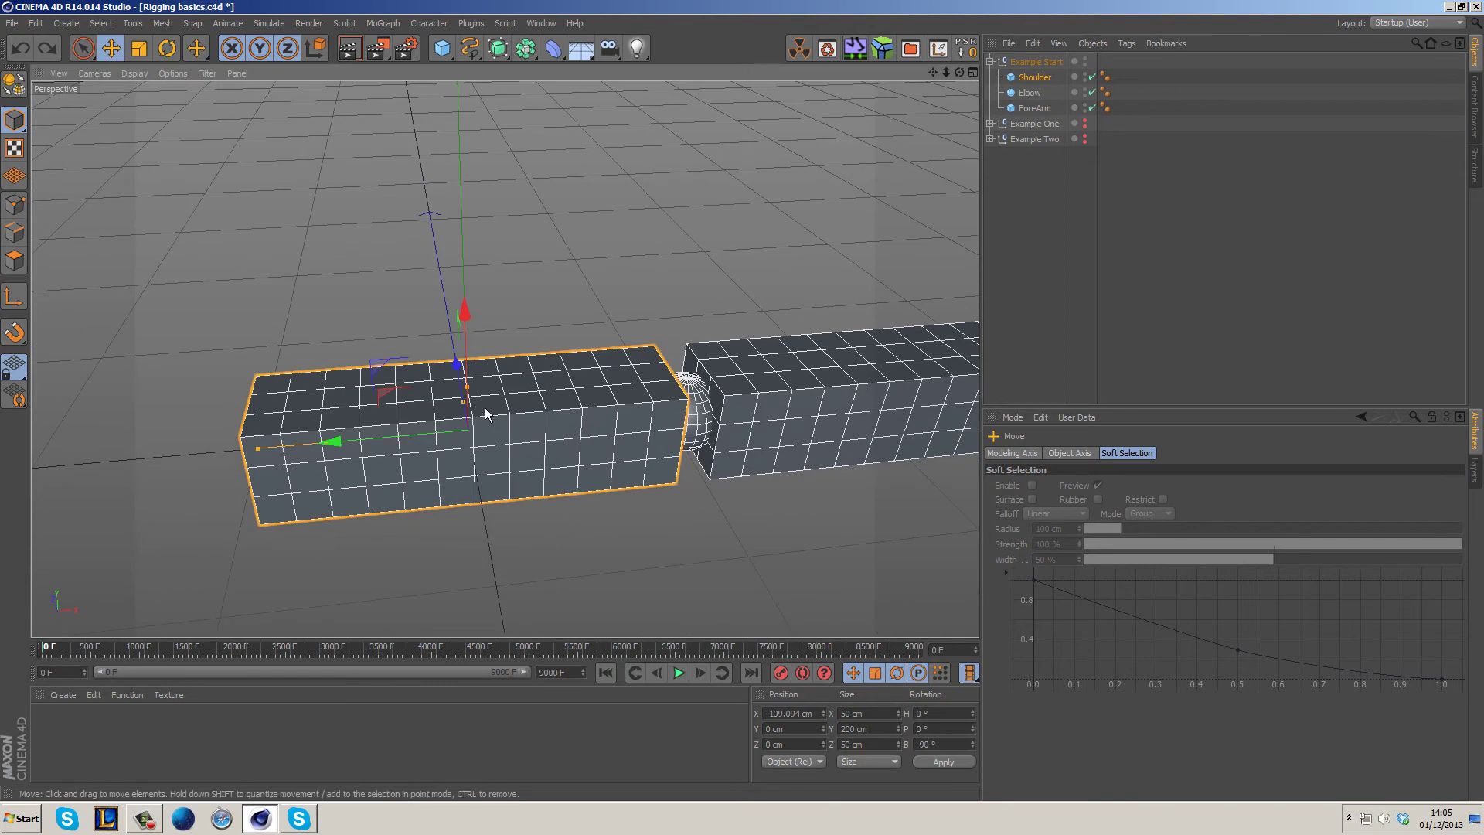
{"action": "left_click", "coordinate": [1030, 108]}
{"action": "left_click", "coordinate": [1025, 80], "text": "shift"}
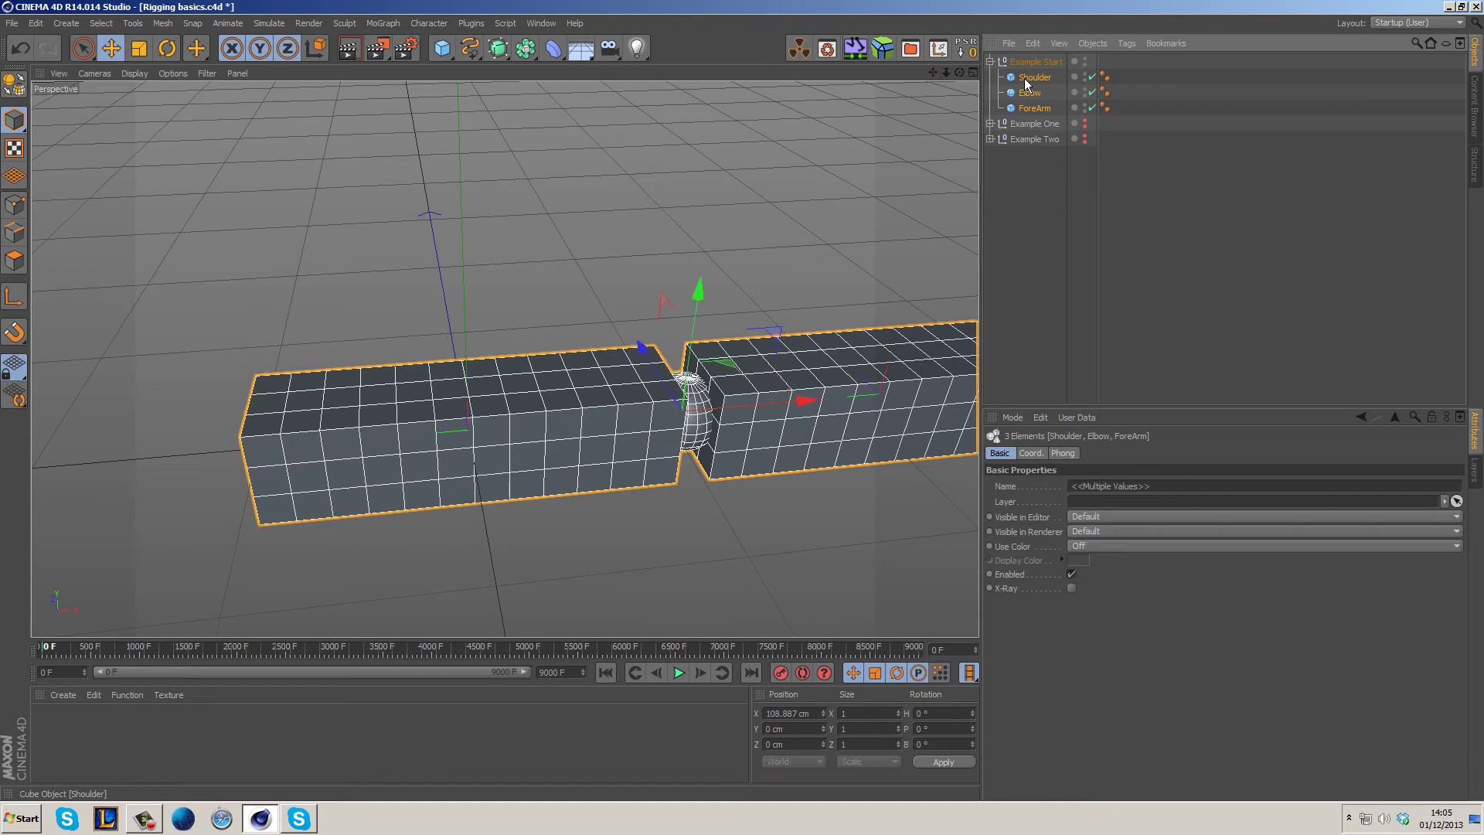
{"action": "key", "text": "c"}
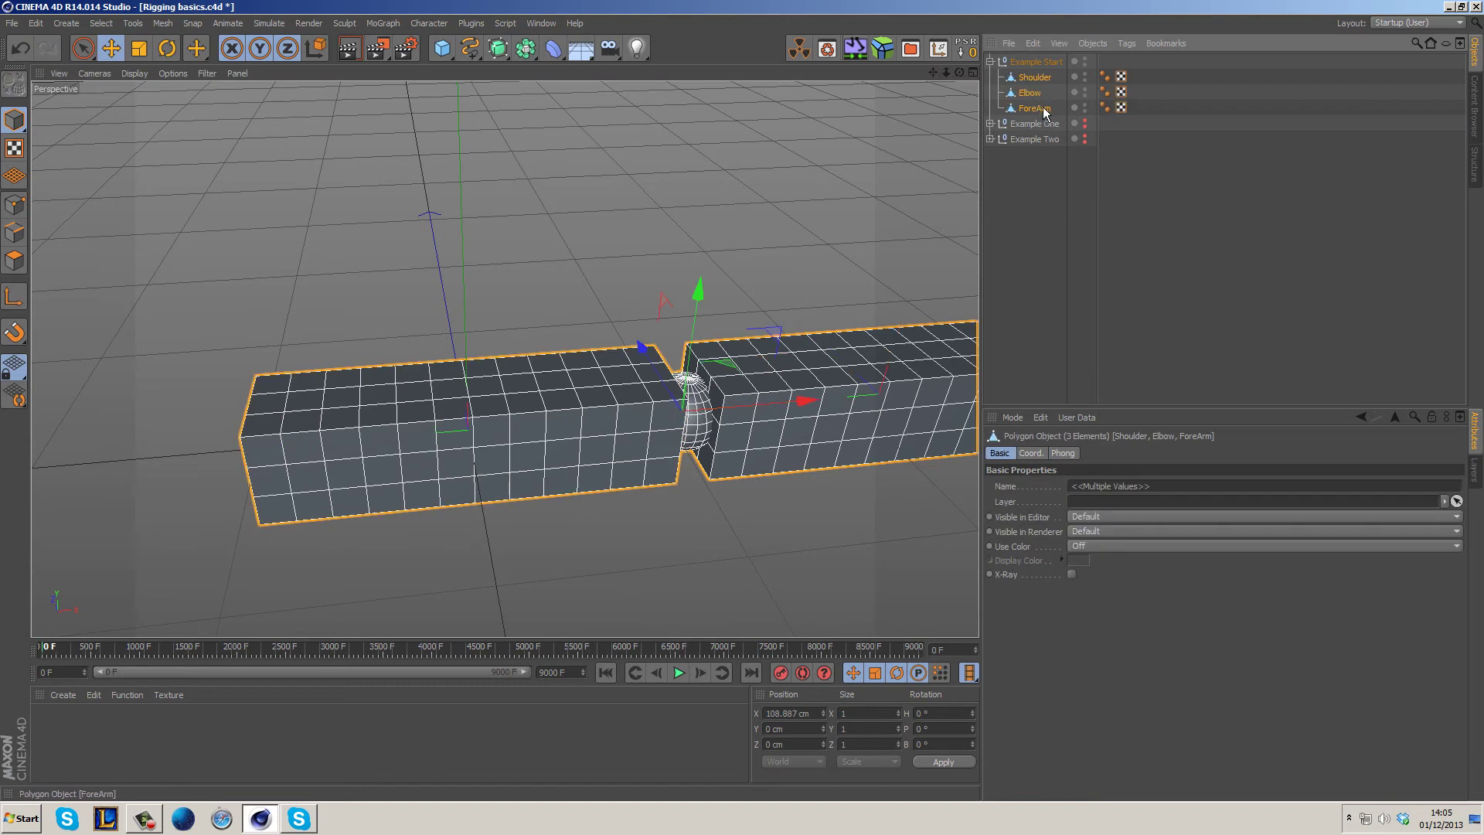
{"action": "left_click", "coordinate": [1039, 192]}
Move only the Shoulder's axis lengthwise to its outer end, away from the elbow, at X about -213 cm.
{"action": "left_click", "coordinate": [1036, 80]}
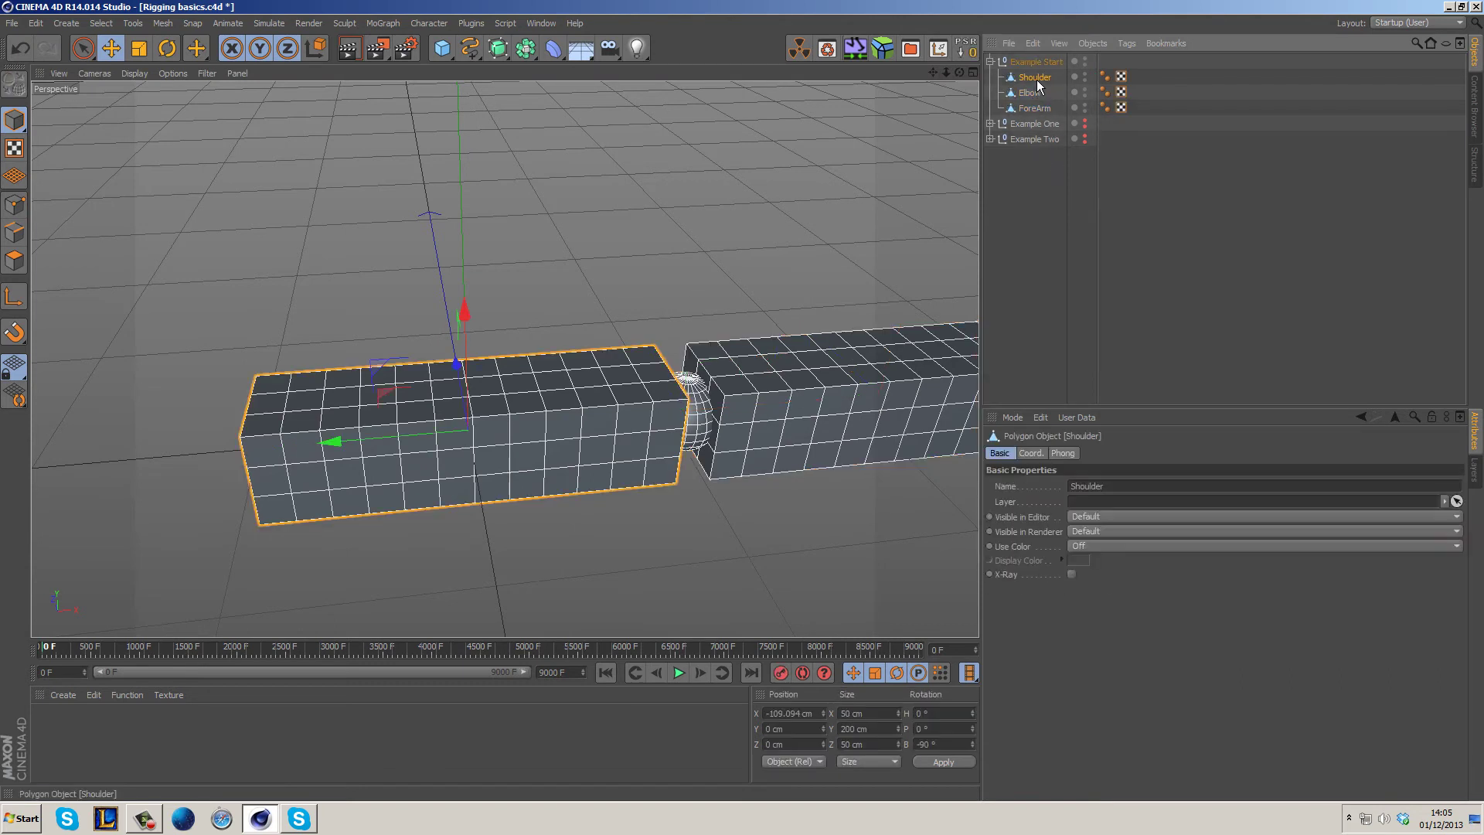
{"action": "left_click", "coordinate": [14, 300]}
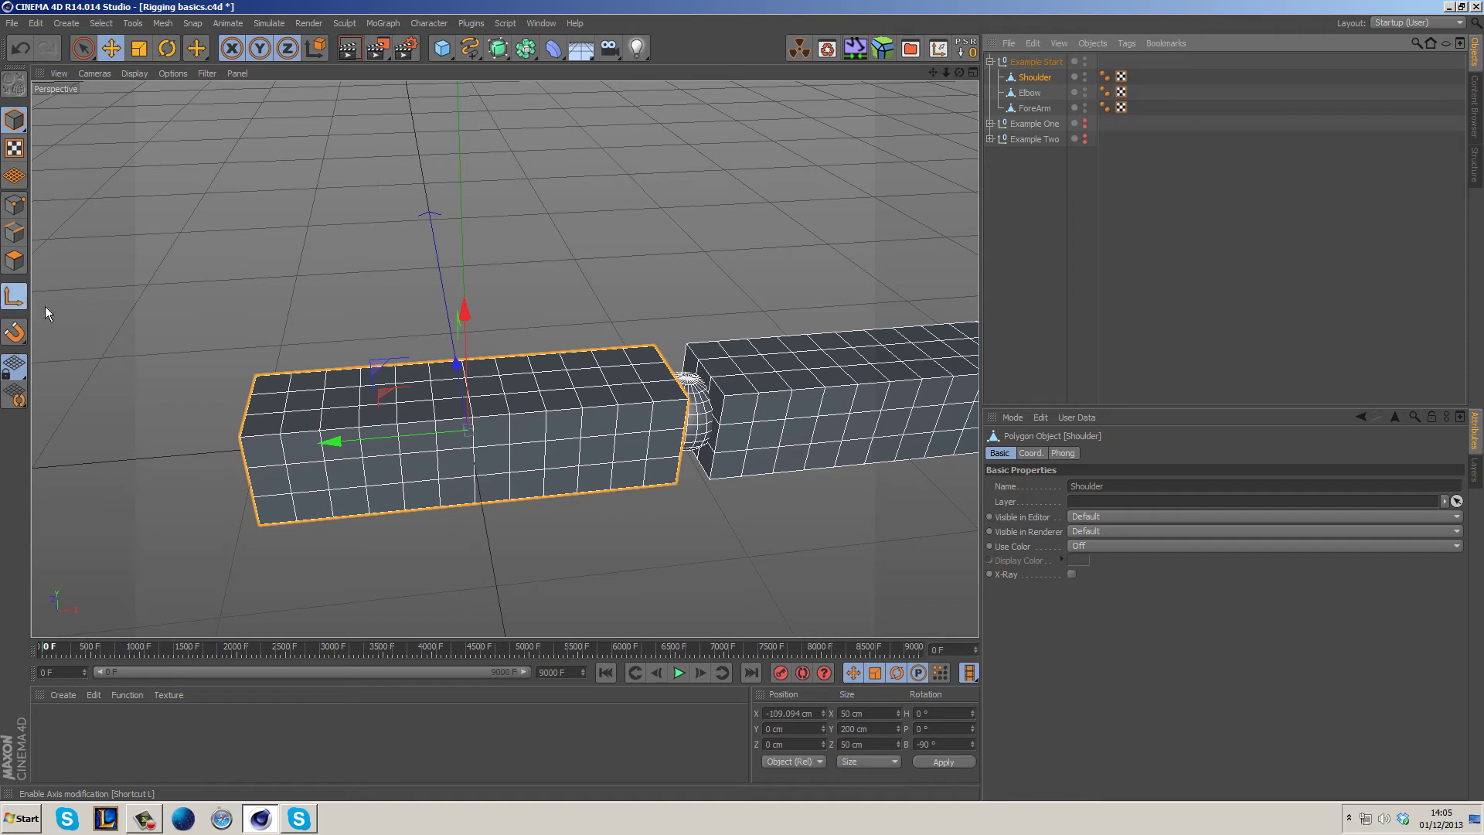
{"action": "left_click_drag", "start_coordinate": [397, 442], "coordinate": [159, 446]}
{"action": "left_click_drag", "start_coordinate": [319, 430], "coordinate": [524, 462], "text": "alt"}
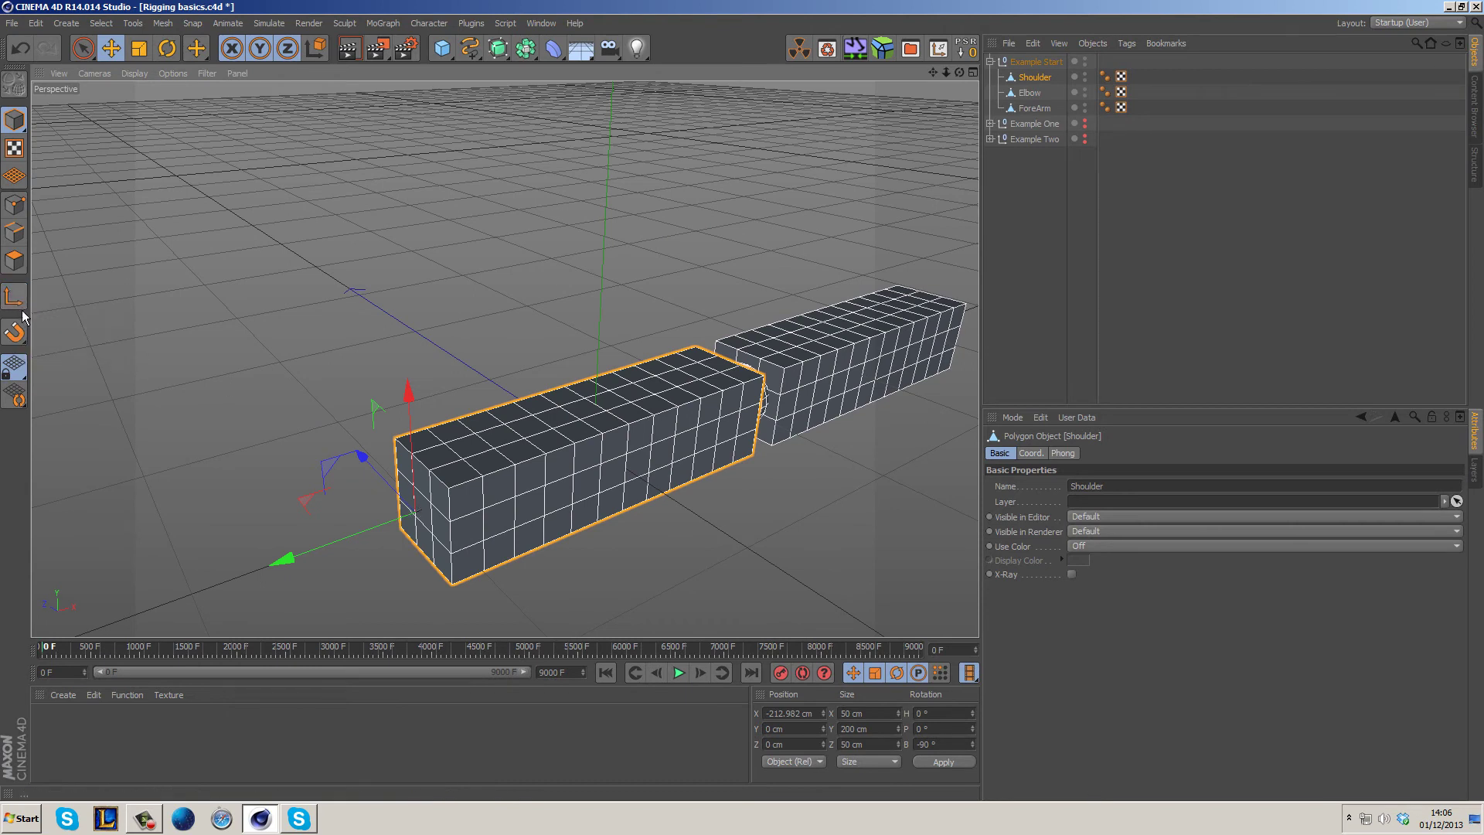
Try rotating the Shoulder about its outer-end pivot, and undo the rotation.
{"action": "left_click", "coordinate": [167, 47]}
{"action": "left_click_drag", "start_coordinate": [340, 502], "coordinate": [391, 473]}
{"action": "key", "text": "ctrl+z"}
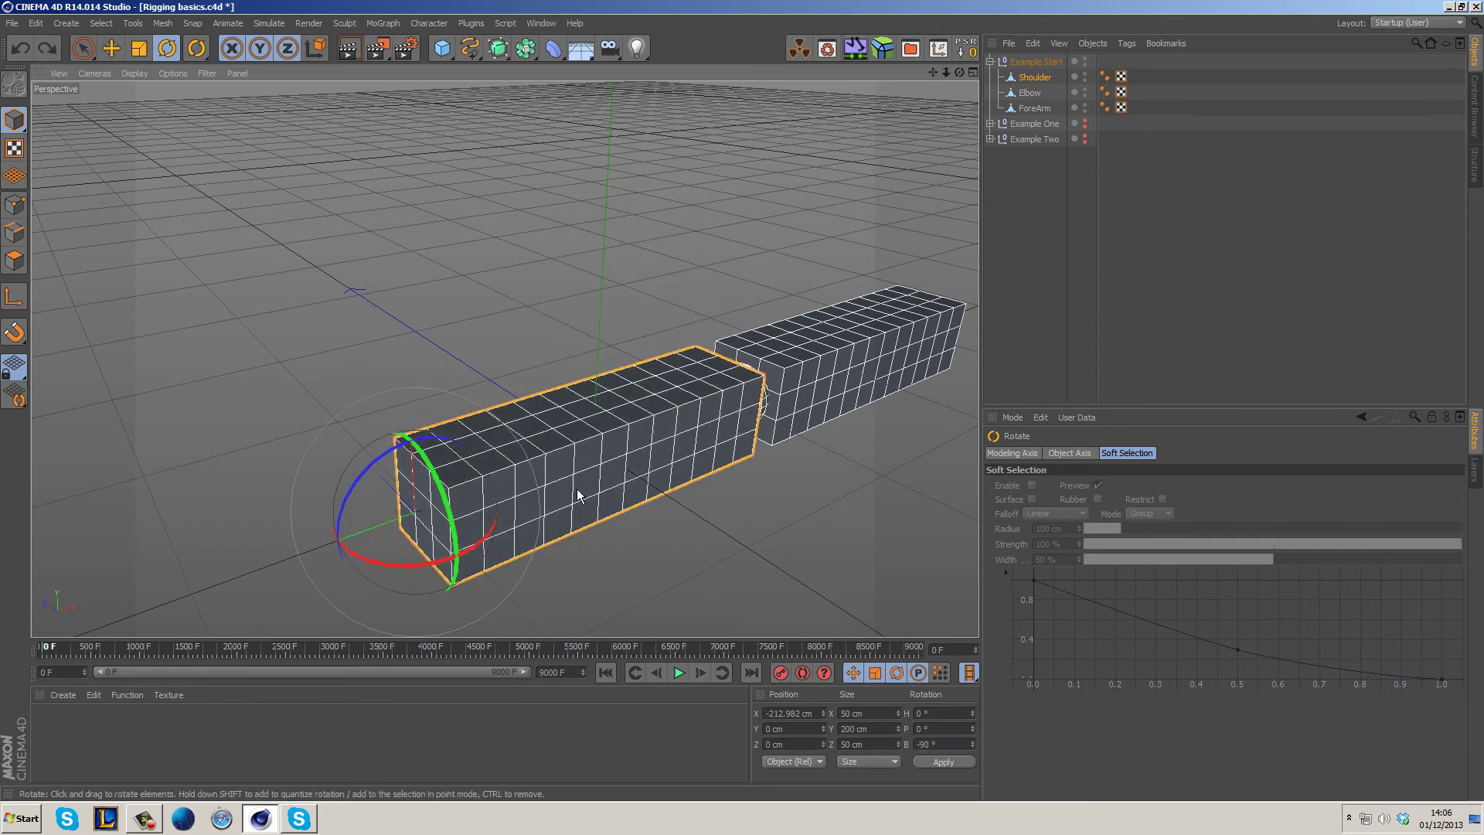
Move only the ForeArm's axis lengthwise toward its elbow end, to X about 14.3 cm.
{"action": "middle_click_drag", "start_coordinate": [793, 376], "coordinate": [720, 403], "text": "alt"}
{"action": "left_click_drag", "start_coordinate": [719, 403], "coordinate": [606, 417], "text": "alt"}
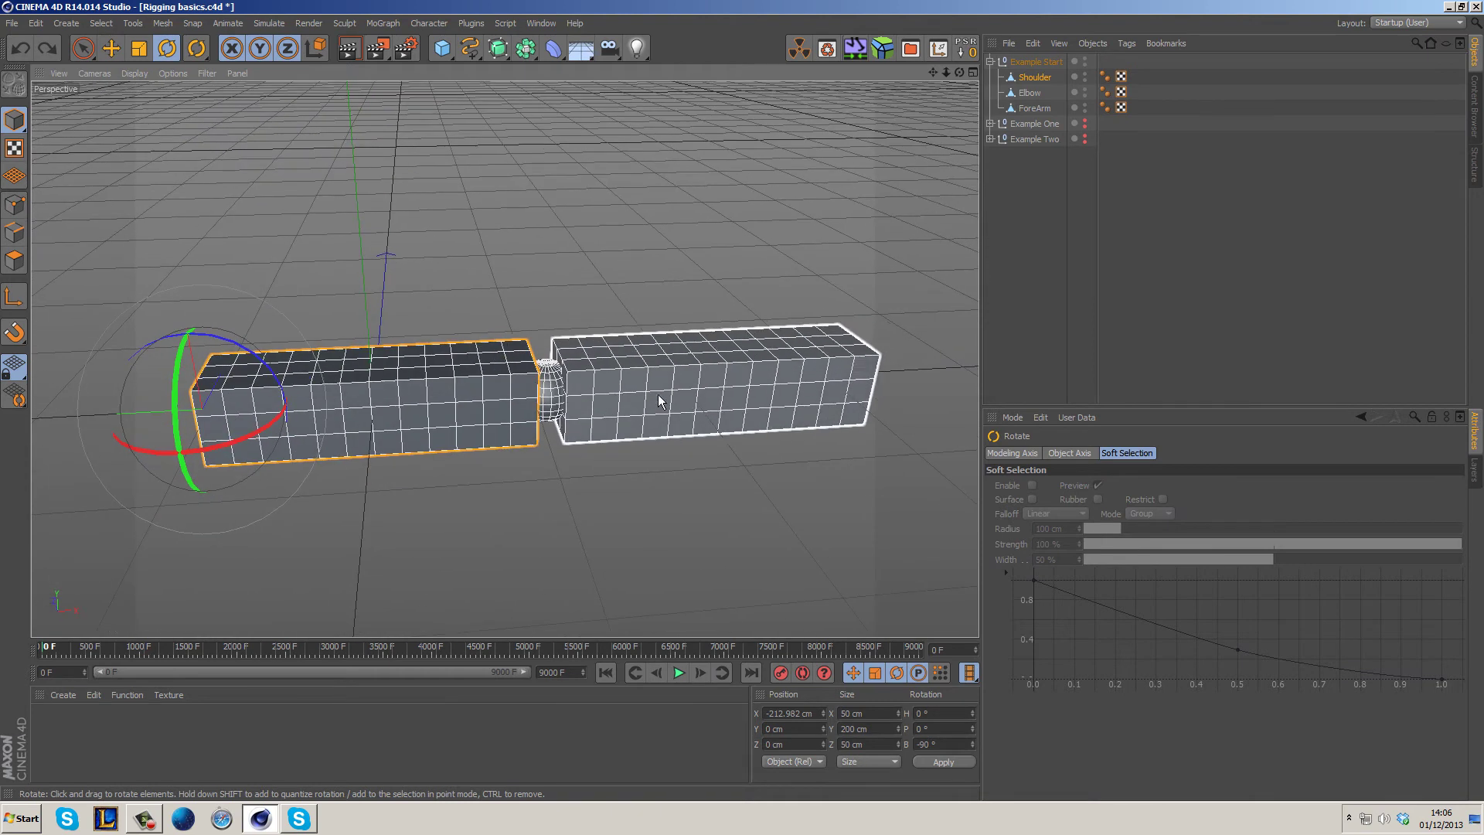
{"action": "left_click", "coordinate": [1024, 93]}
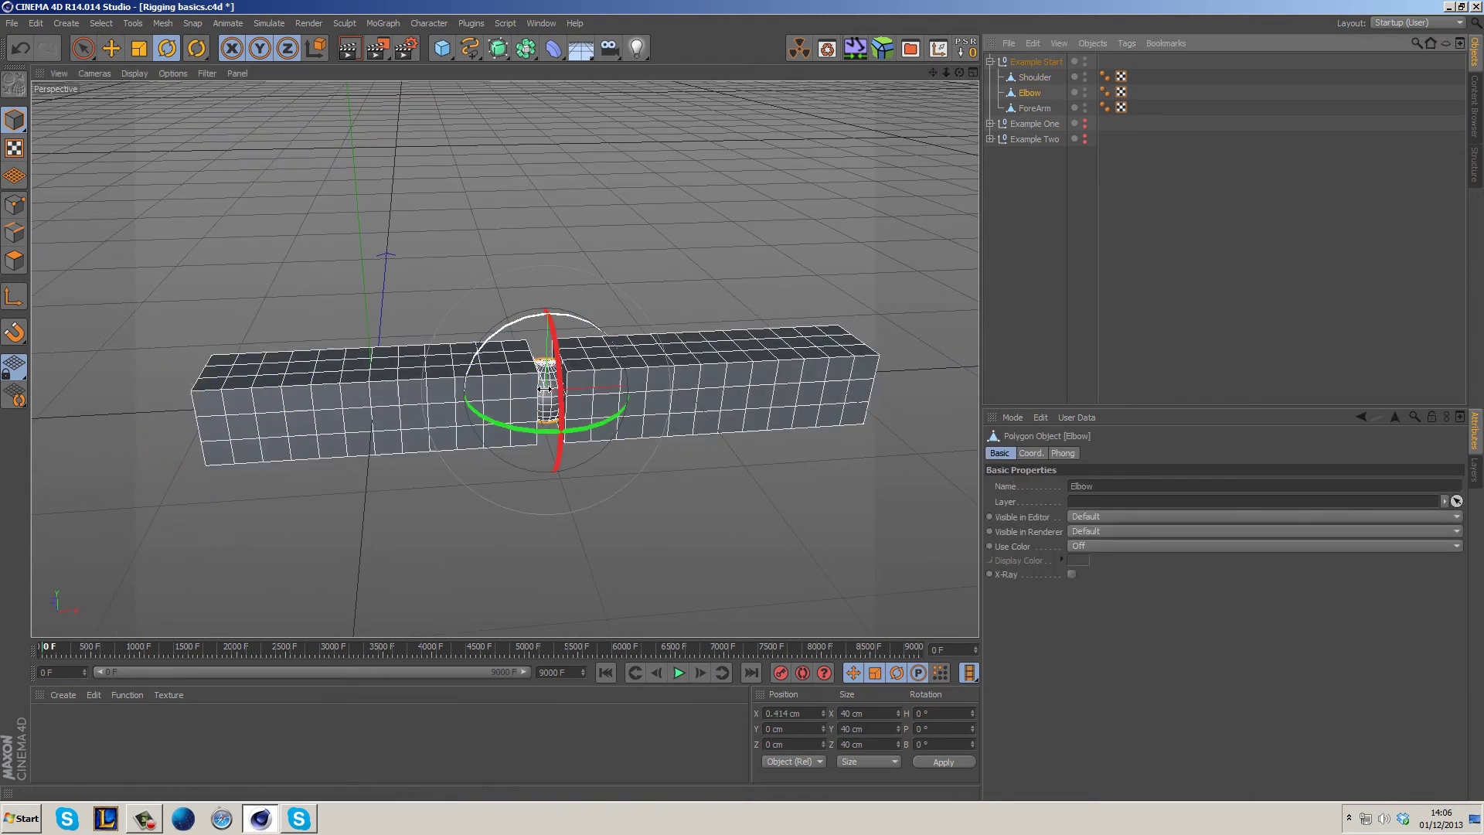
{"action": "left_click", "coordinate": [1026, 108]}
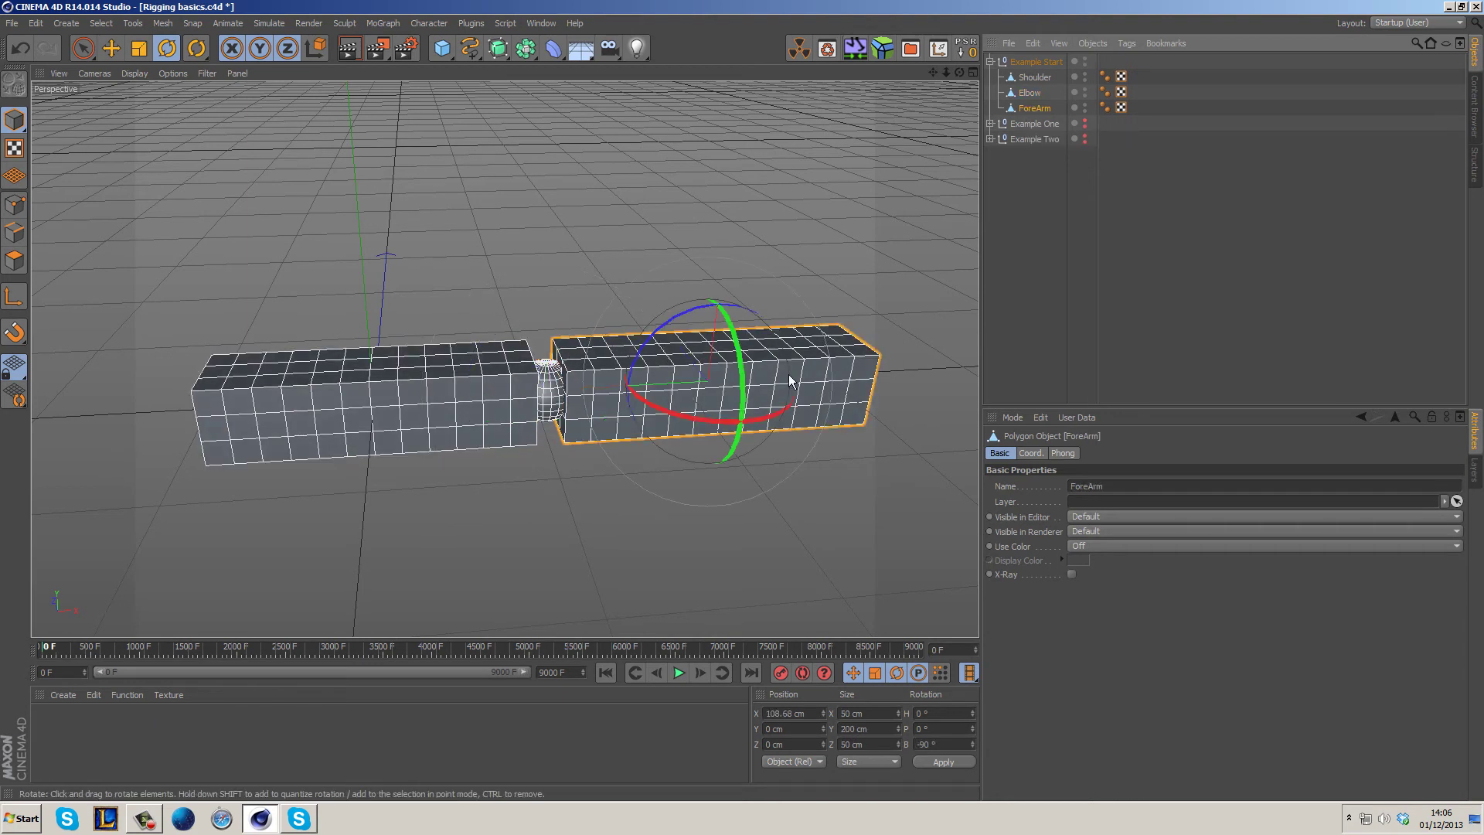
{"action": "left_click", "coordinate": [14, 296]}
{"action": "left_click", "coordinate": [118, 54]}
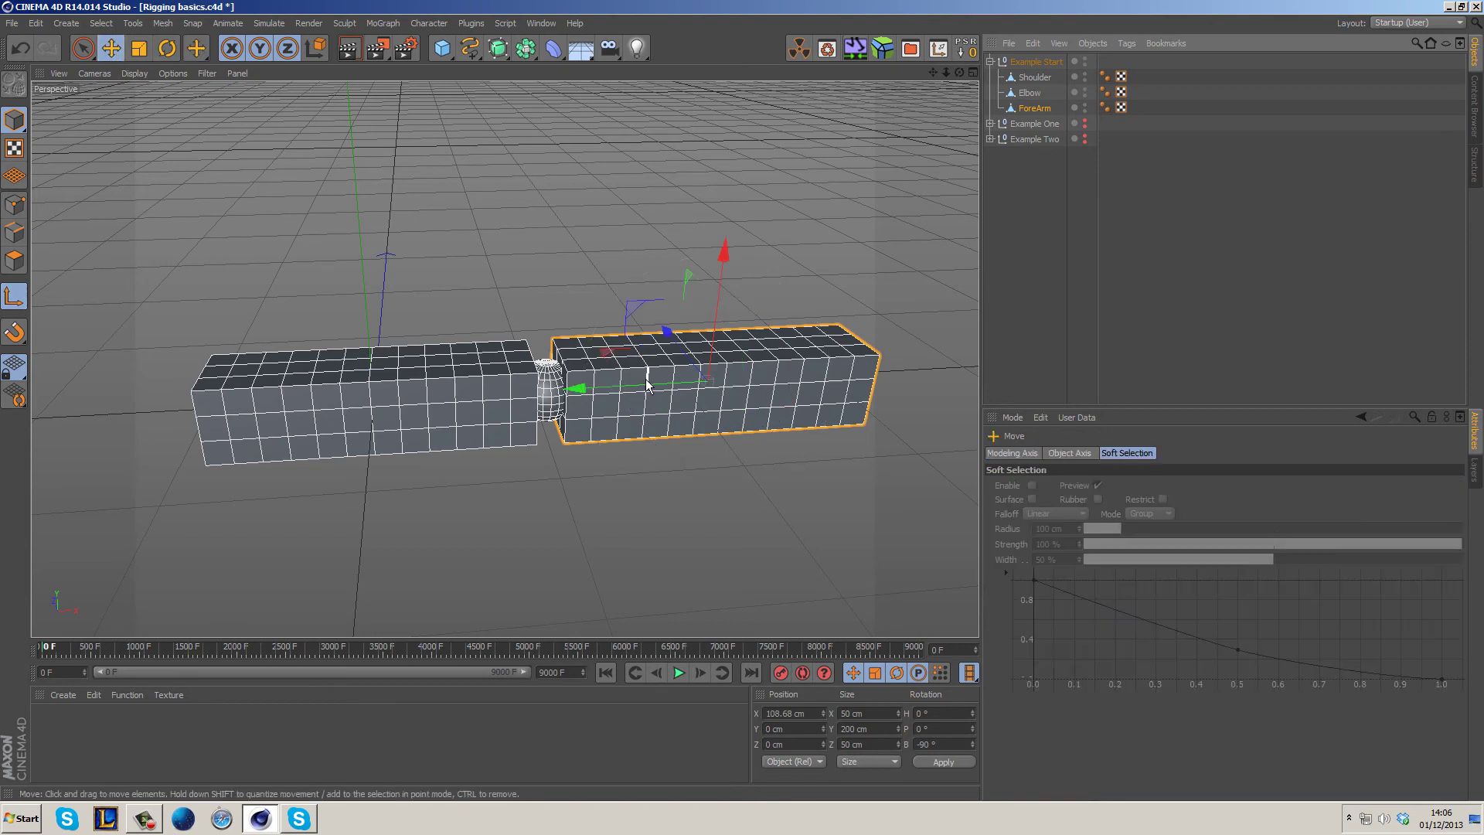
{"action": "left_click_drag", "start_coordinate": [668, 389], "coordinate": [546, 402]}
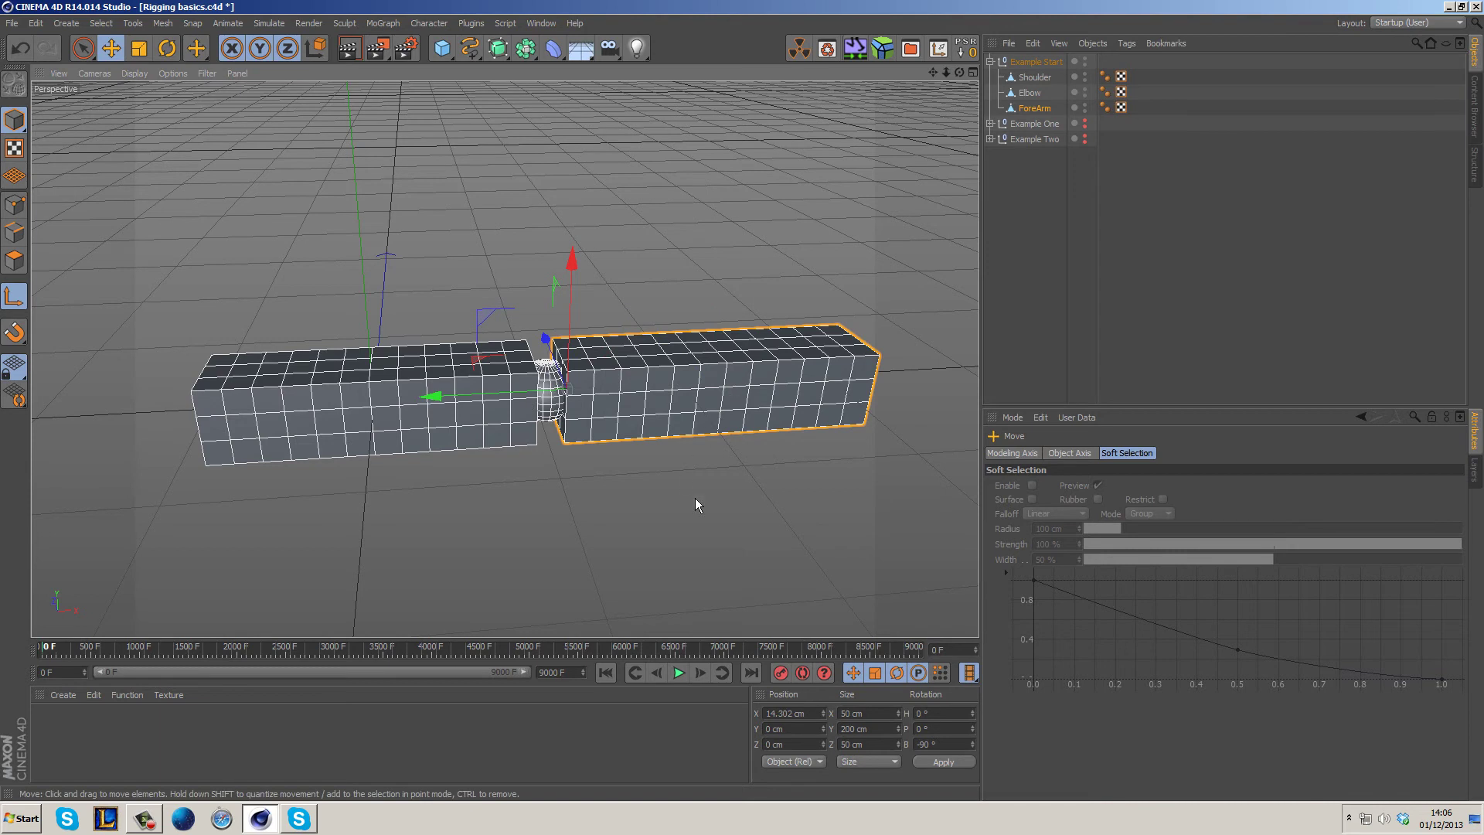
Fine-tune the ForeArm's axis in the Top view so it sits on the elbow-side end face, at X about 8.7 cm.
{"action": "left_click", "coordinate": [14, 332]}
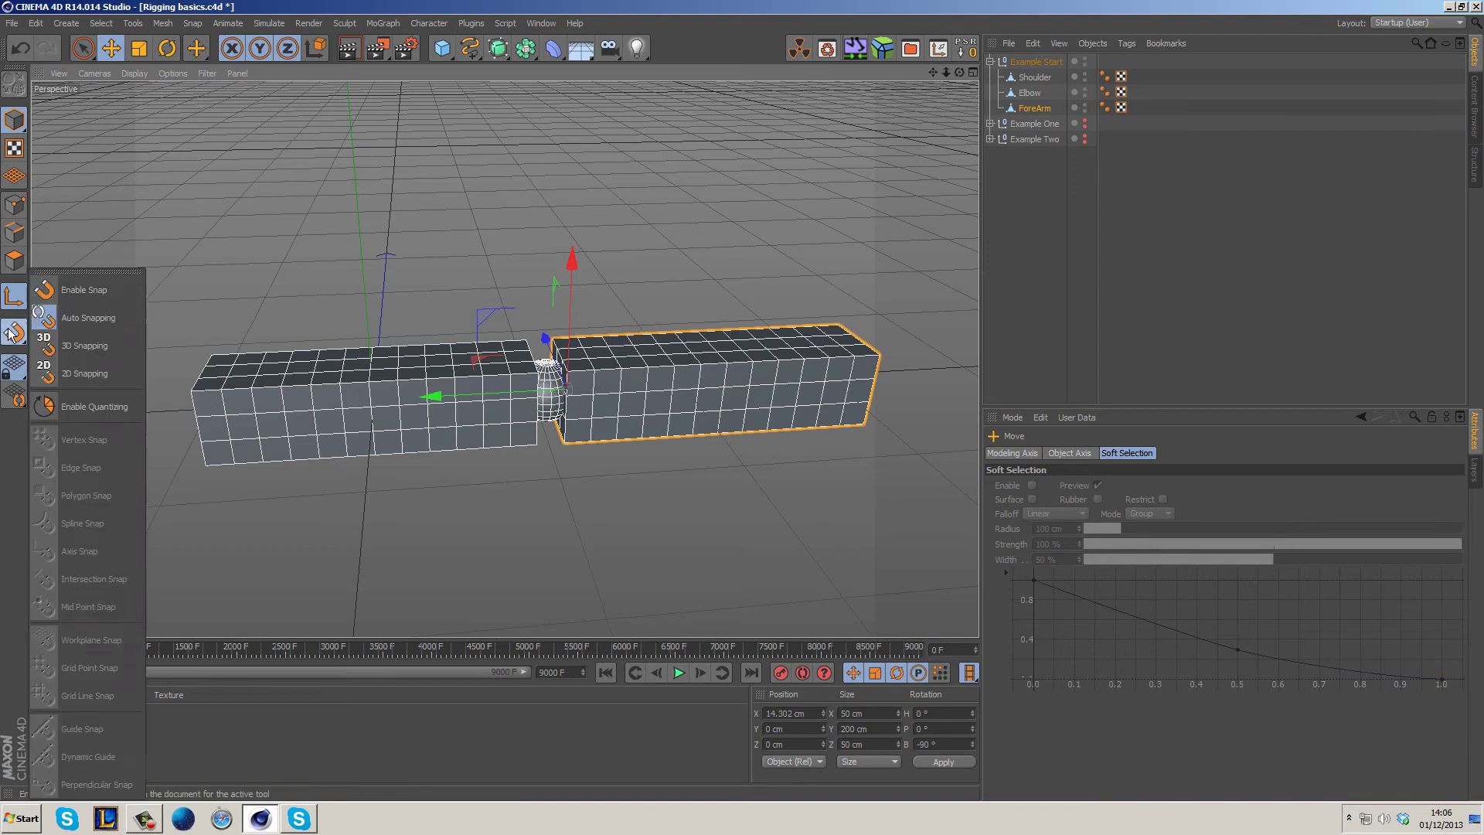
{"action": "left_click", "coordinate": [75, 292]}
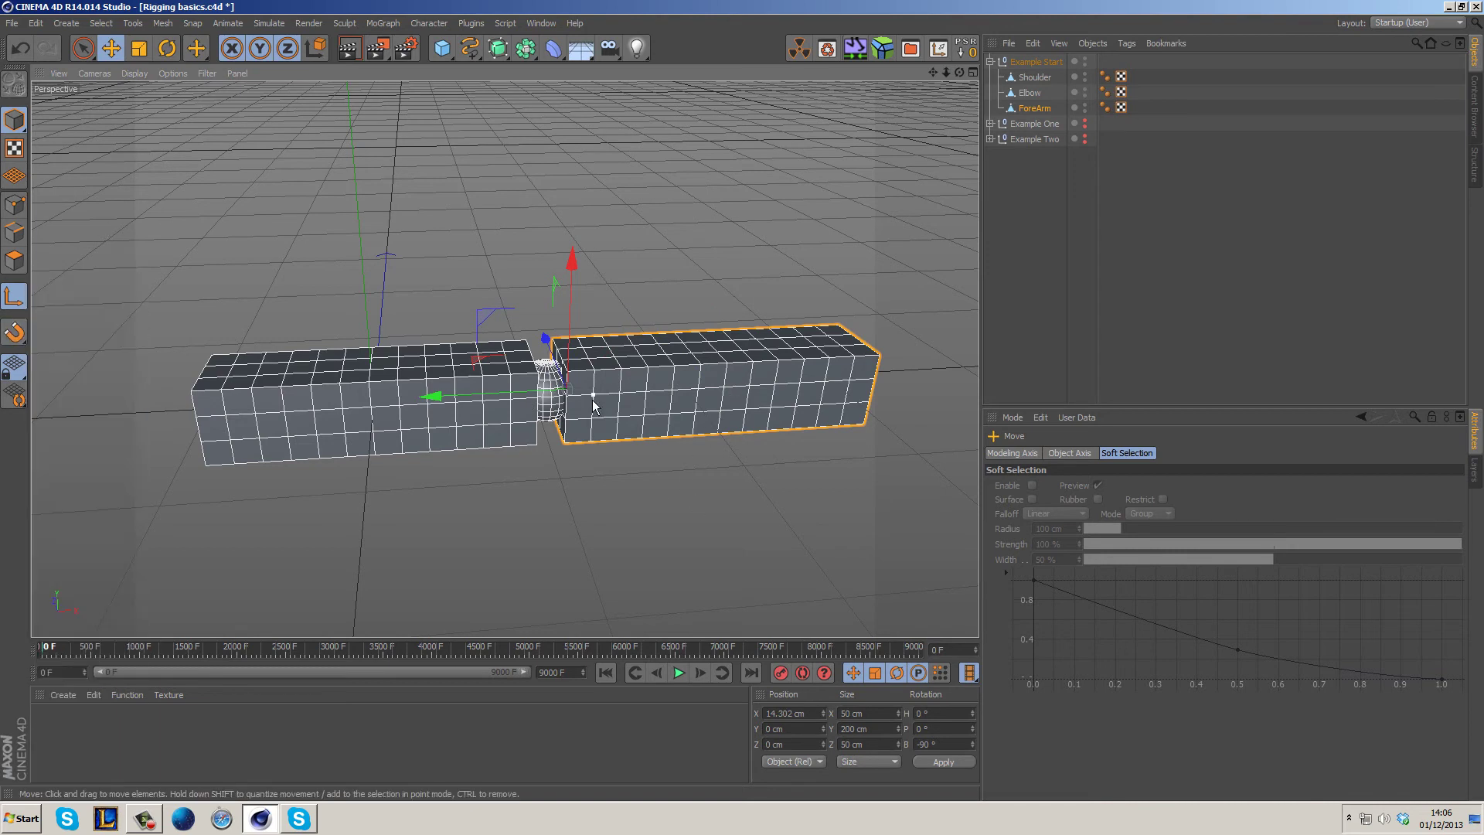
{"action": "middle_click", "coordinate": [593, 406]}
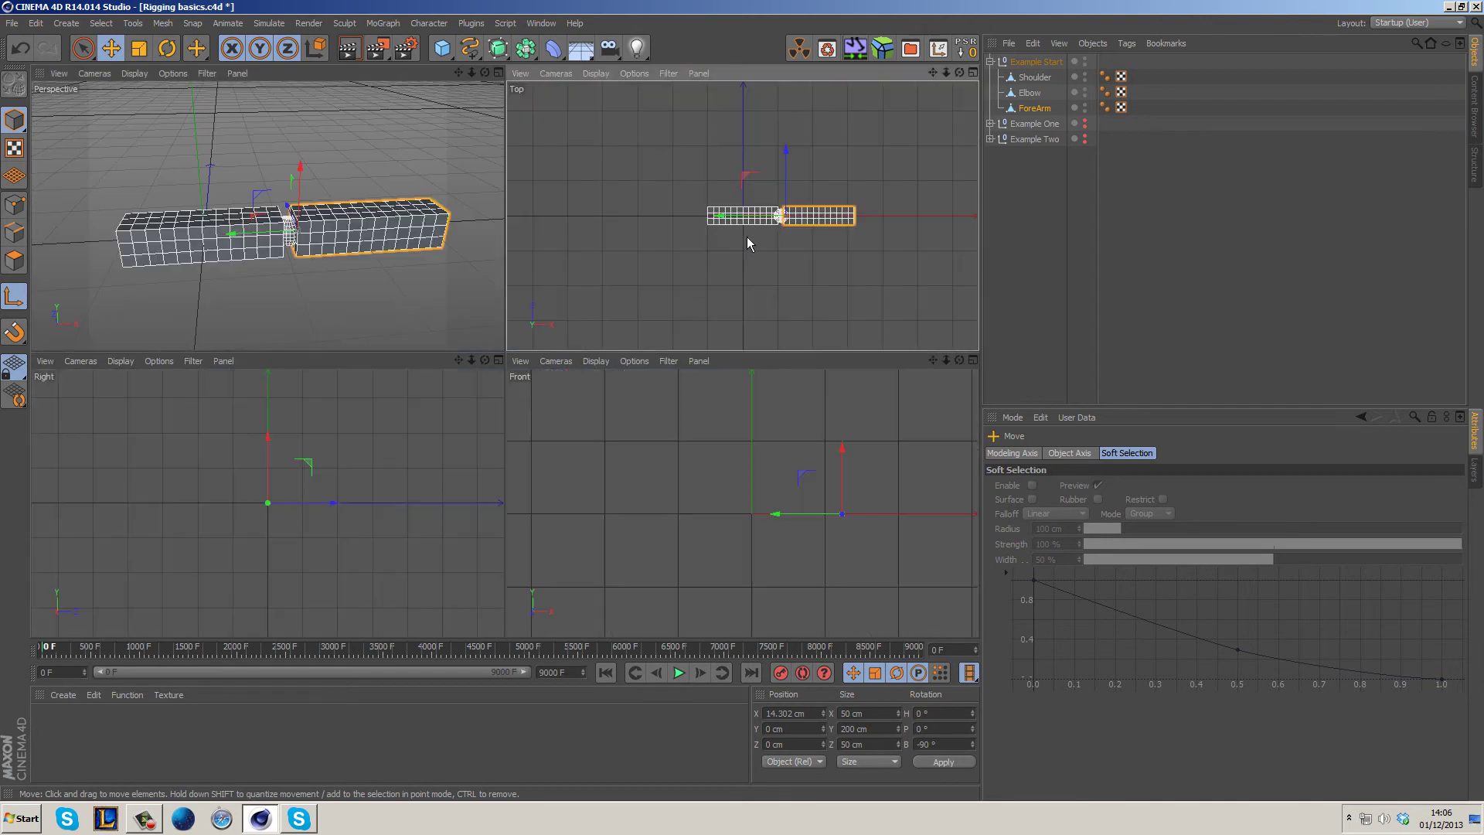
{"action": "scroll", "coordinate": [800, 205], "scroll_direction": "up", "scroll_amount": 8}
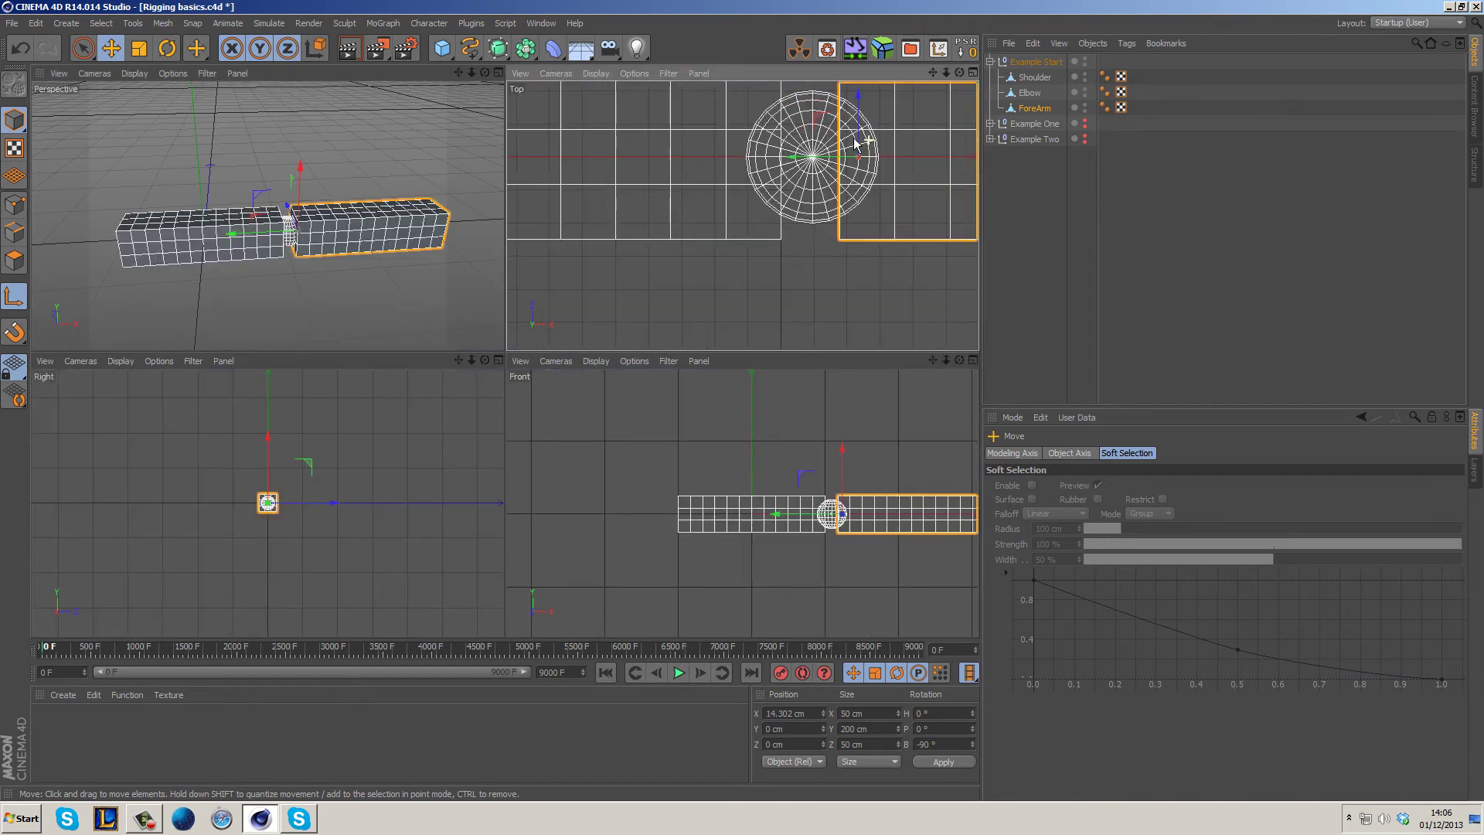
{"action": "left_click_drag", "start_coordinate": [827, 160], "coordinate": [809, 165]}
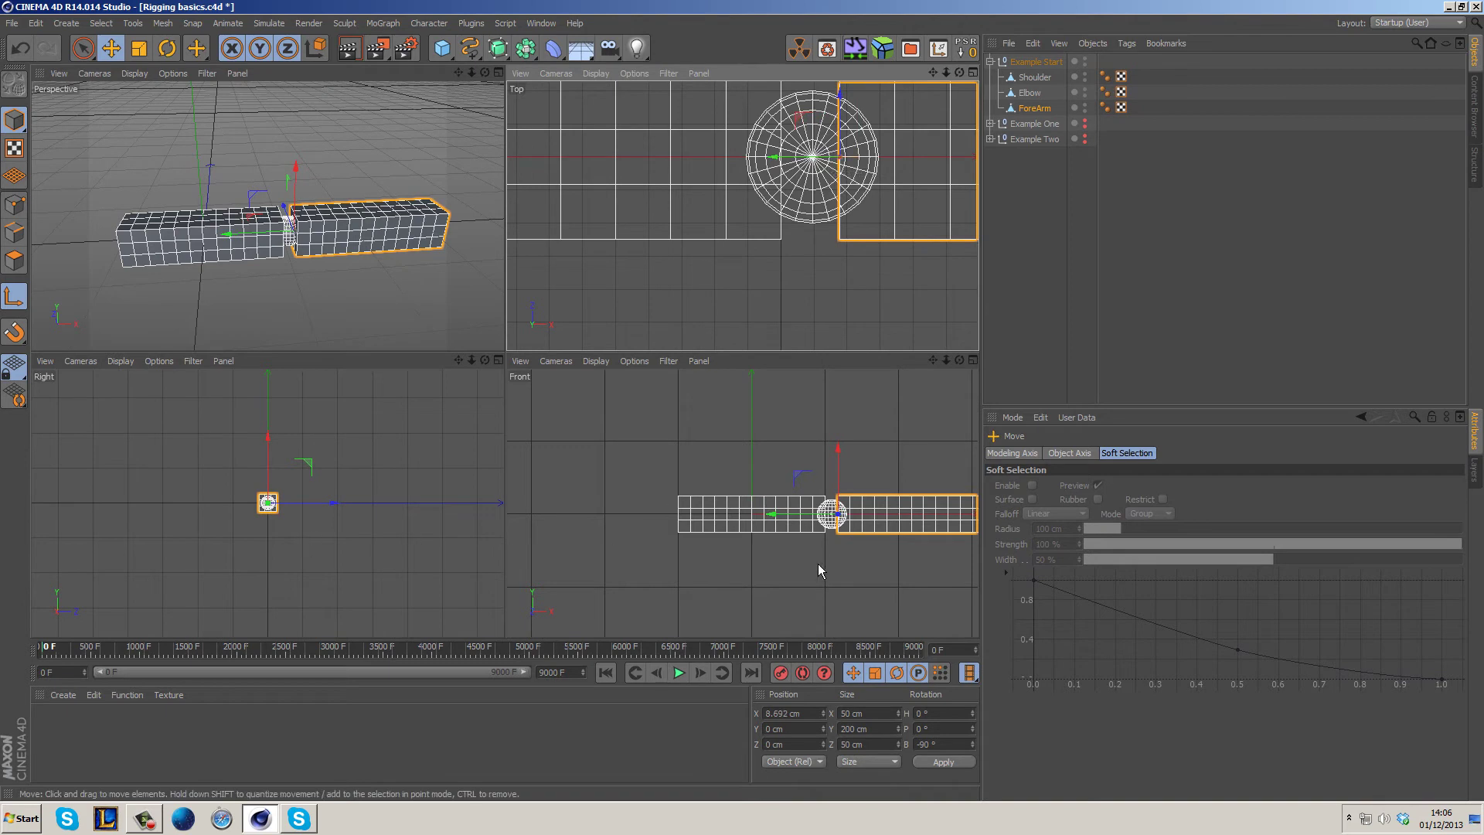
{"action": "scroll", "coordinate": [860, 523], "scroll_direction": "up", "scroll_amount": 8}
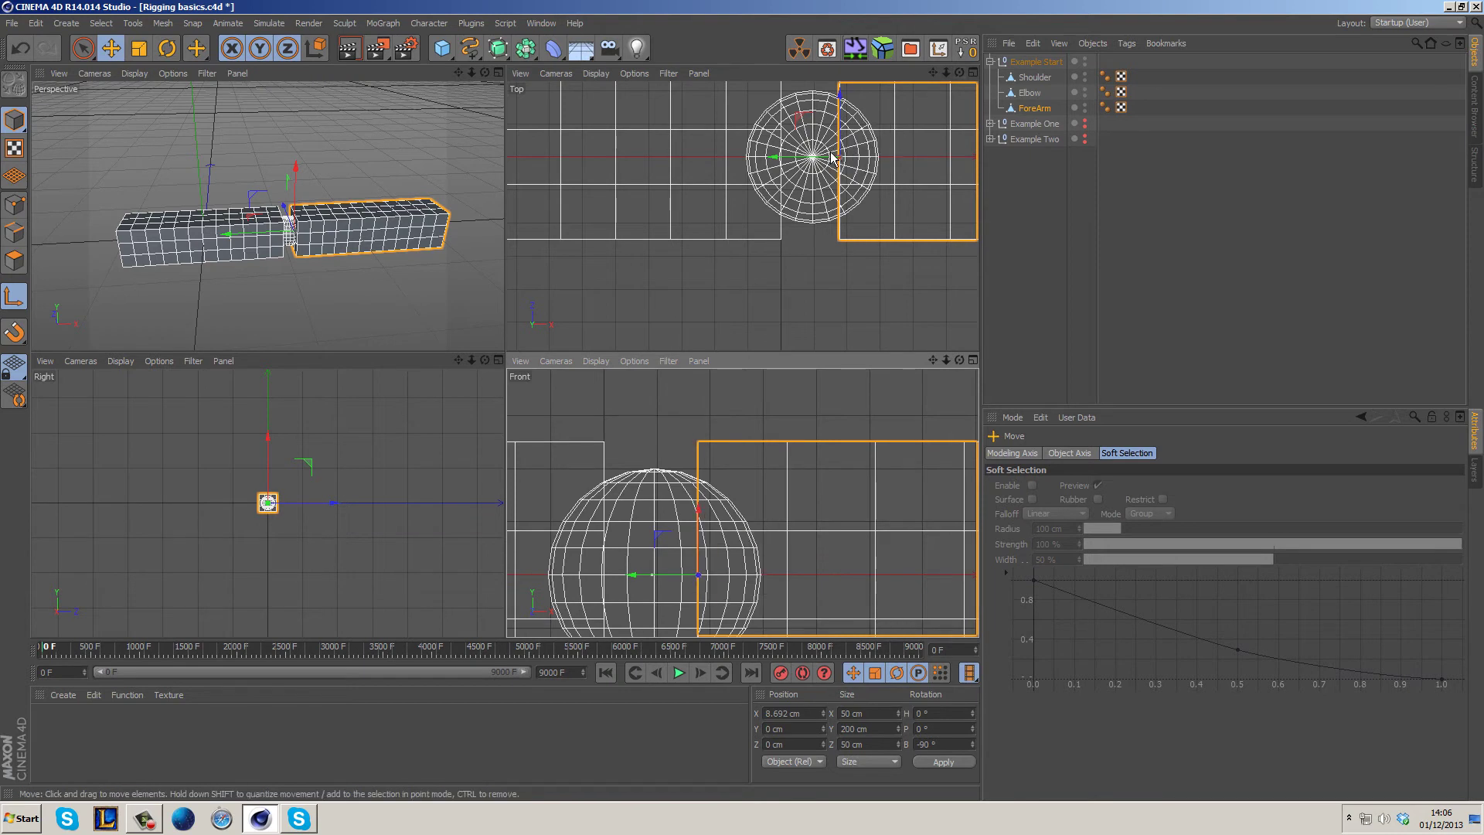
Apply Axis Center to the ForeArm with action Axis to, center All Points and an X offset of 100%.
{"action": "left_click", "coordinate": [938, 51]}
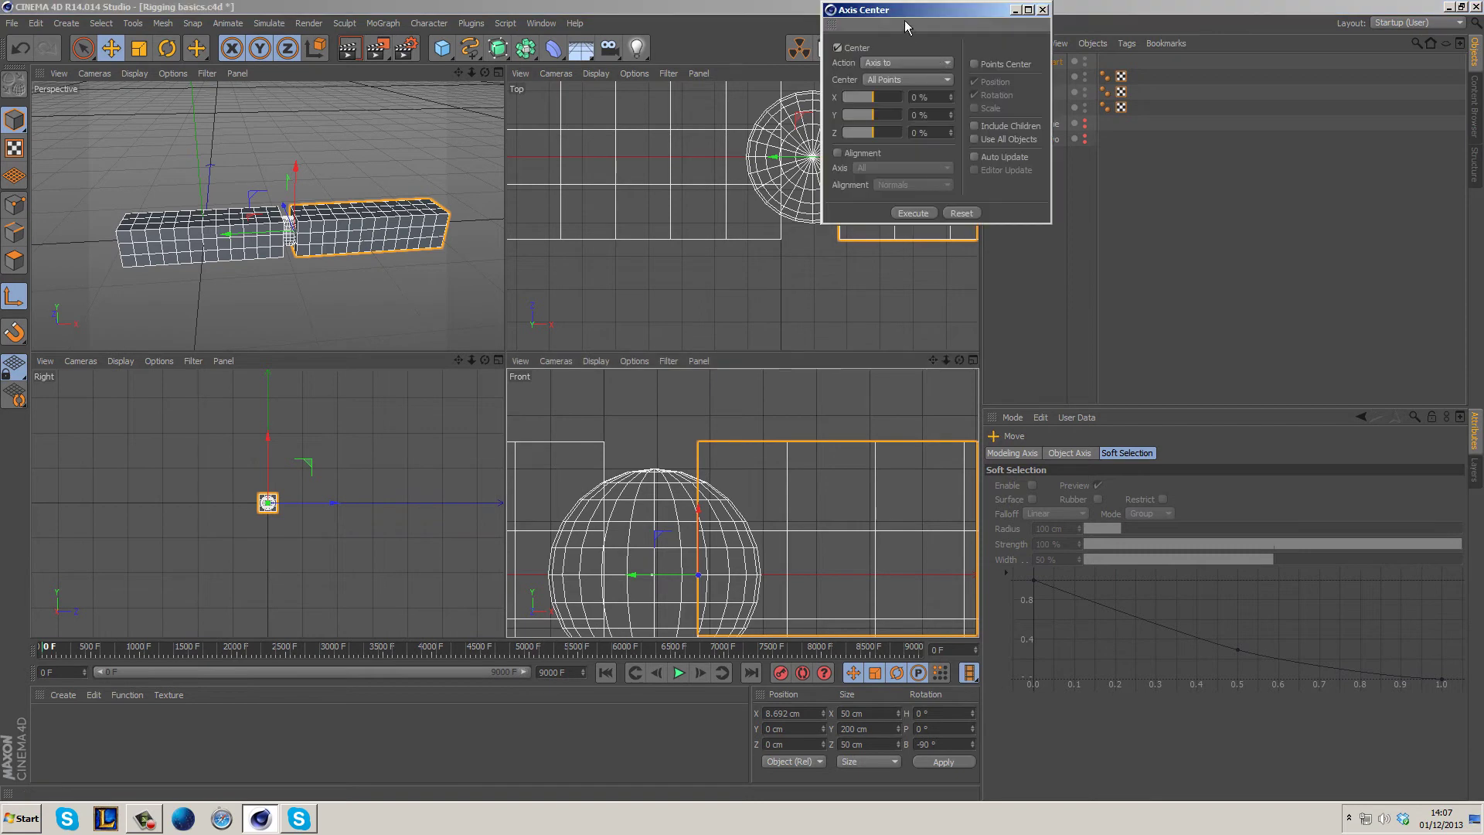
{"action": "left_click_drag", "start_coordinate": [906, 22], "coordinate": [961, 40]}
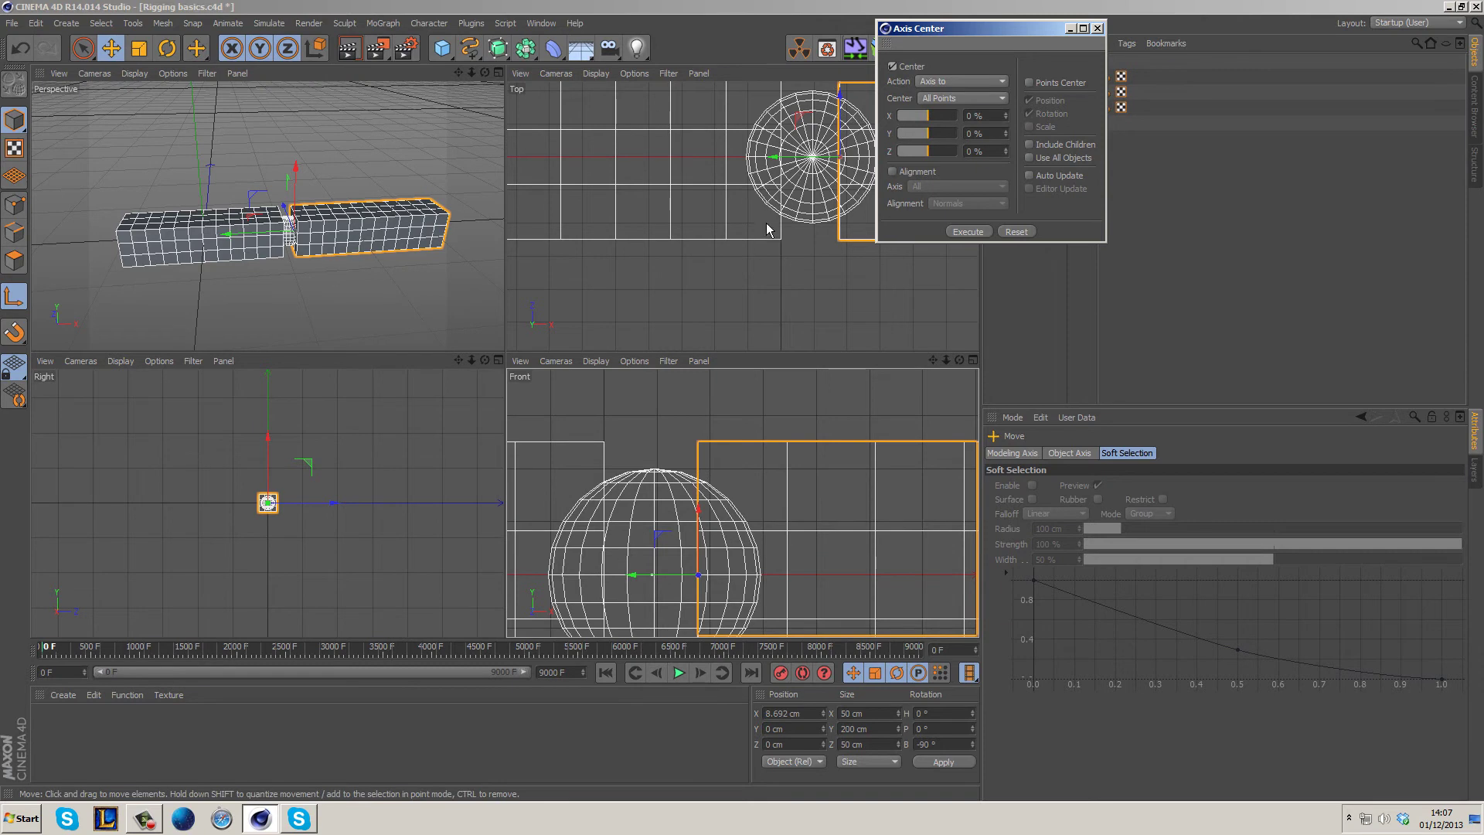
{"action": "left_click_drag", "start_coordinate": [930, 114], "coordinate": [960, 117]}
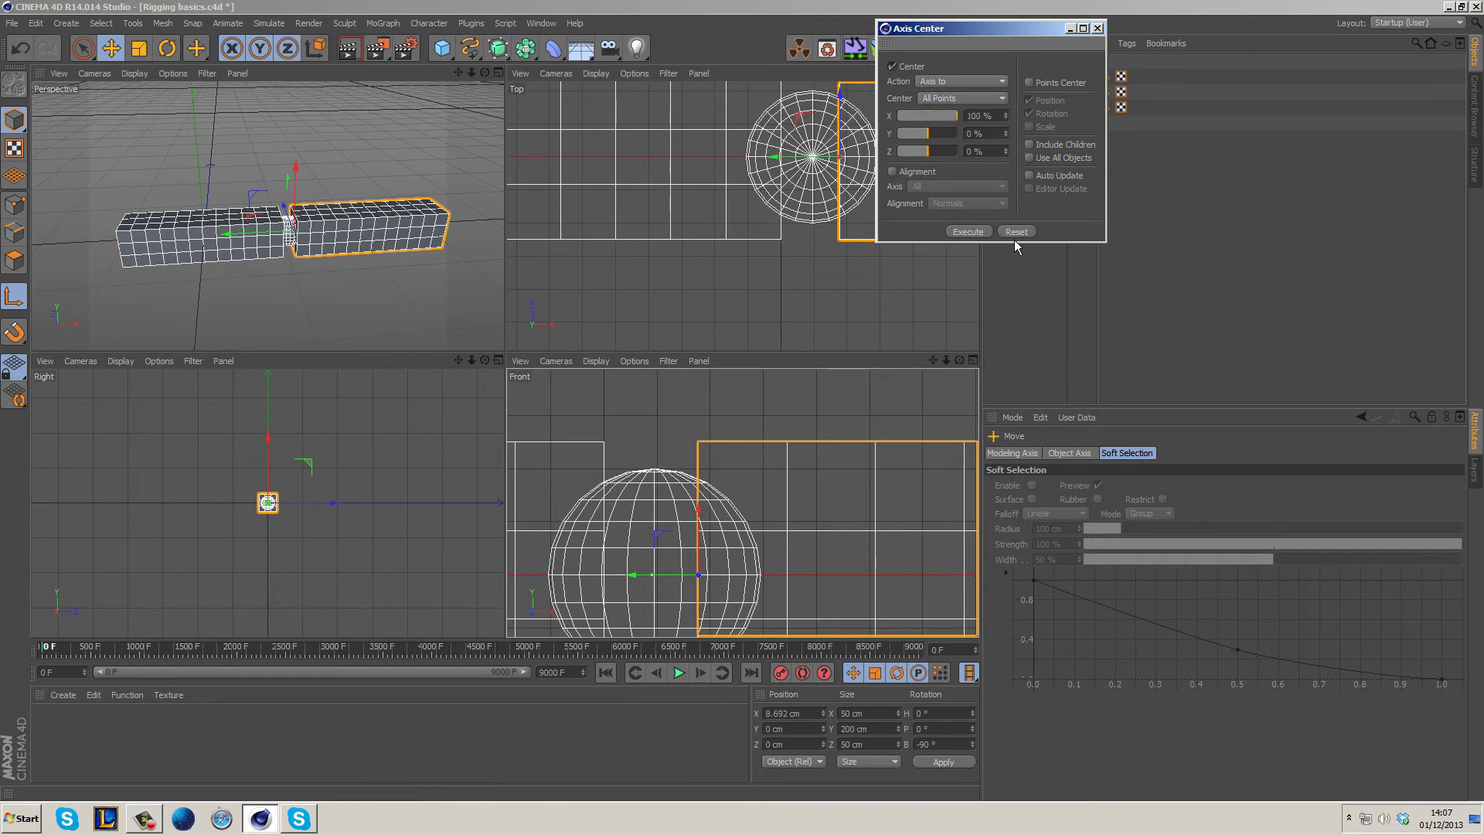
{"action": "left_click", "coordinate": [977, 233]}
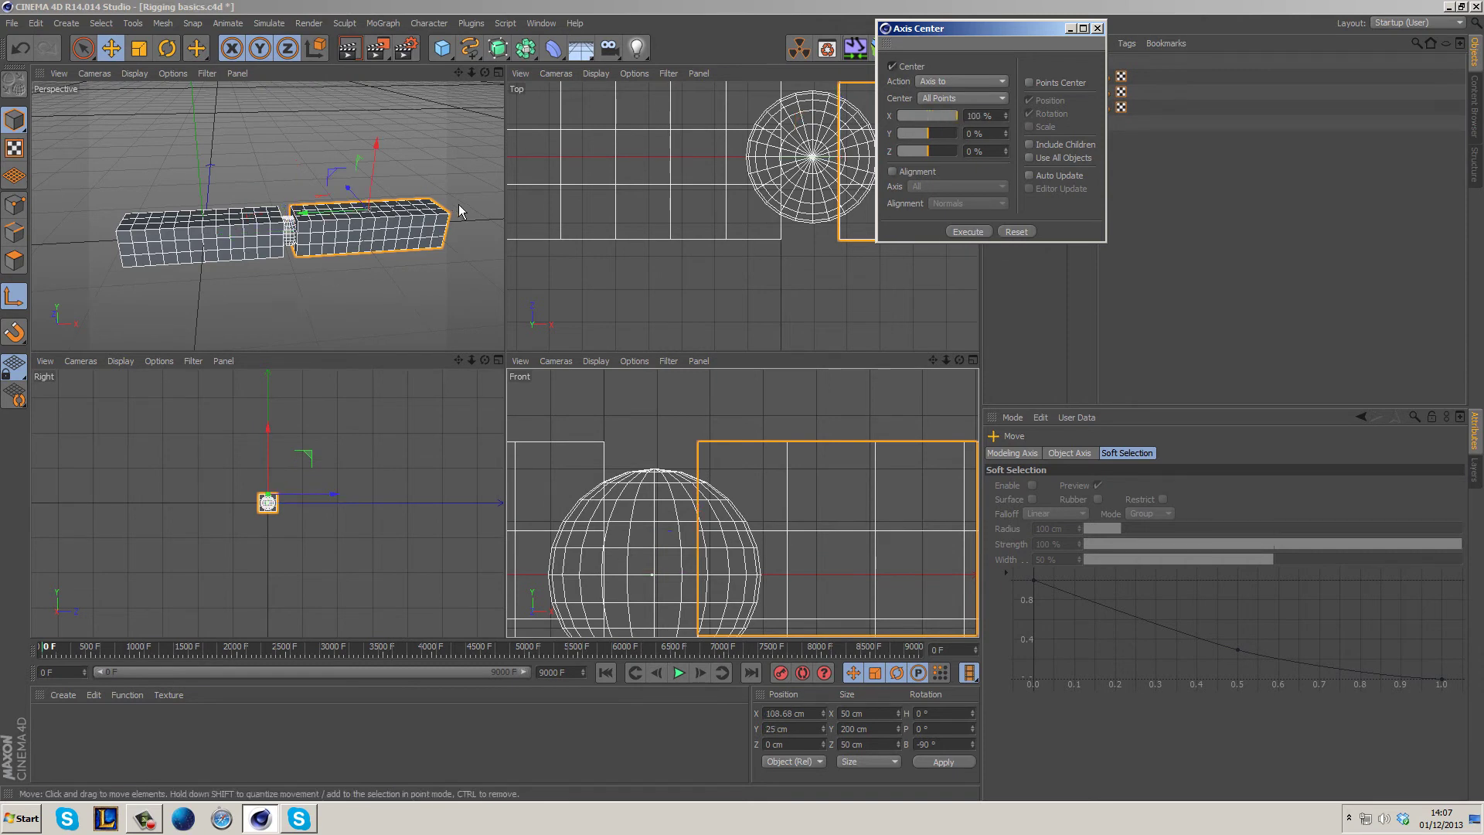
Close the Axis Center tool, deselect the ForeArm and maximize the Perspective view.
{"action": "mouse_move", "coordinate": [936, 118]}
{"action": "left_mouse_down"}
{"action": "mouse_move", "coordinate": [949, 117]}
{"action": "mouse_move", "coordinate": [927, 127]}
{"action": "left_mouse_up"}
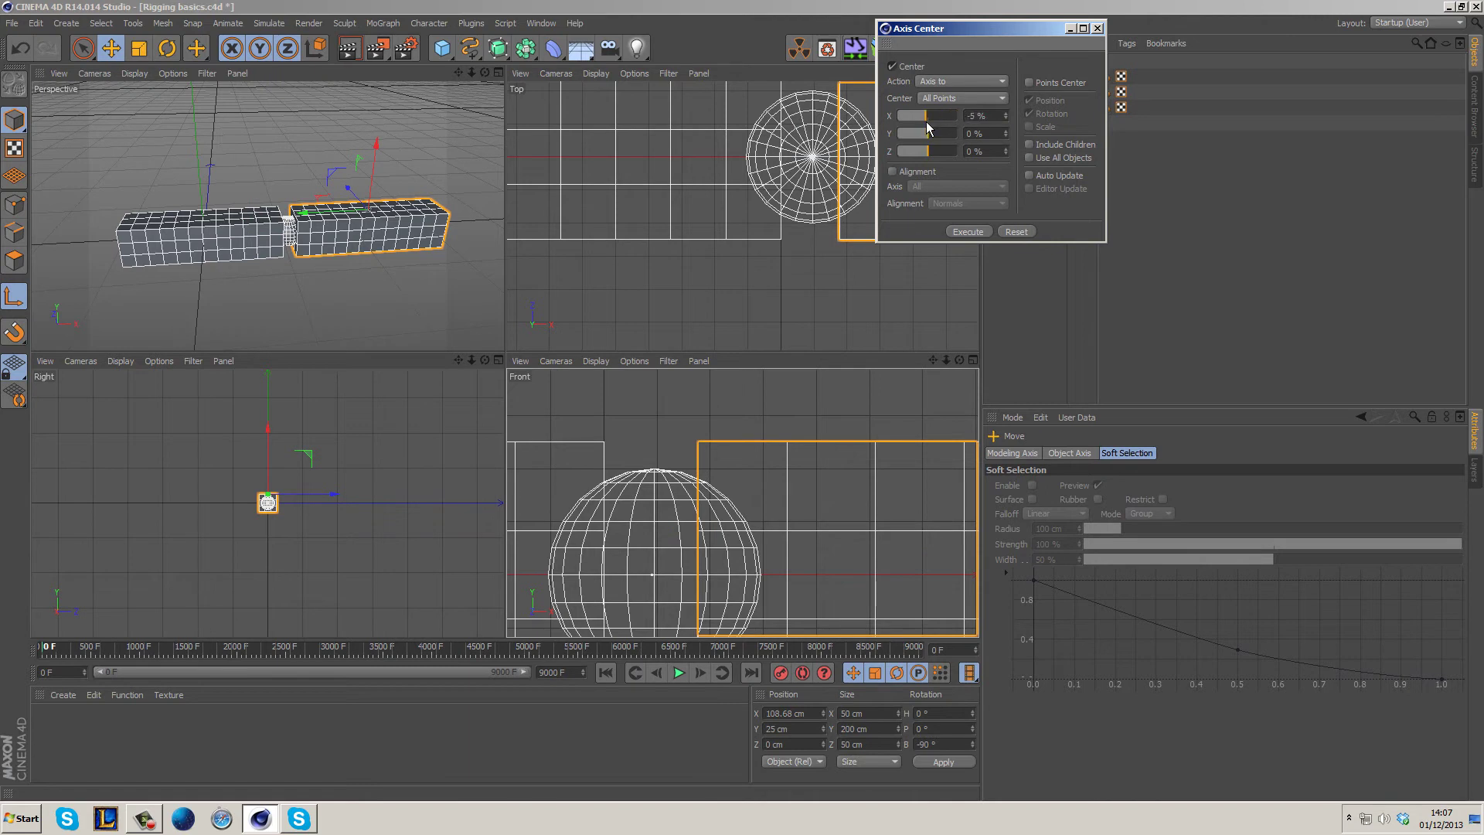
{"action": "left_click", "coordinate": [1096, 28]}
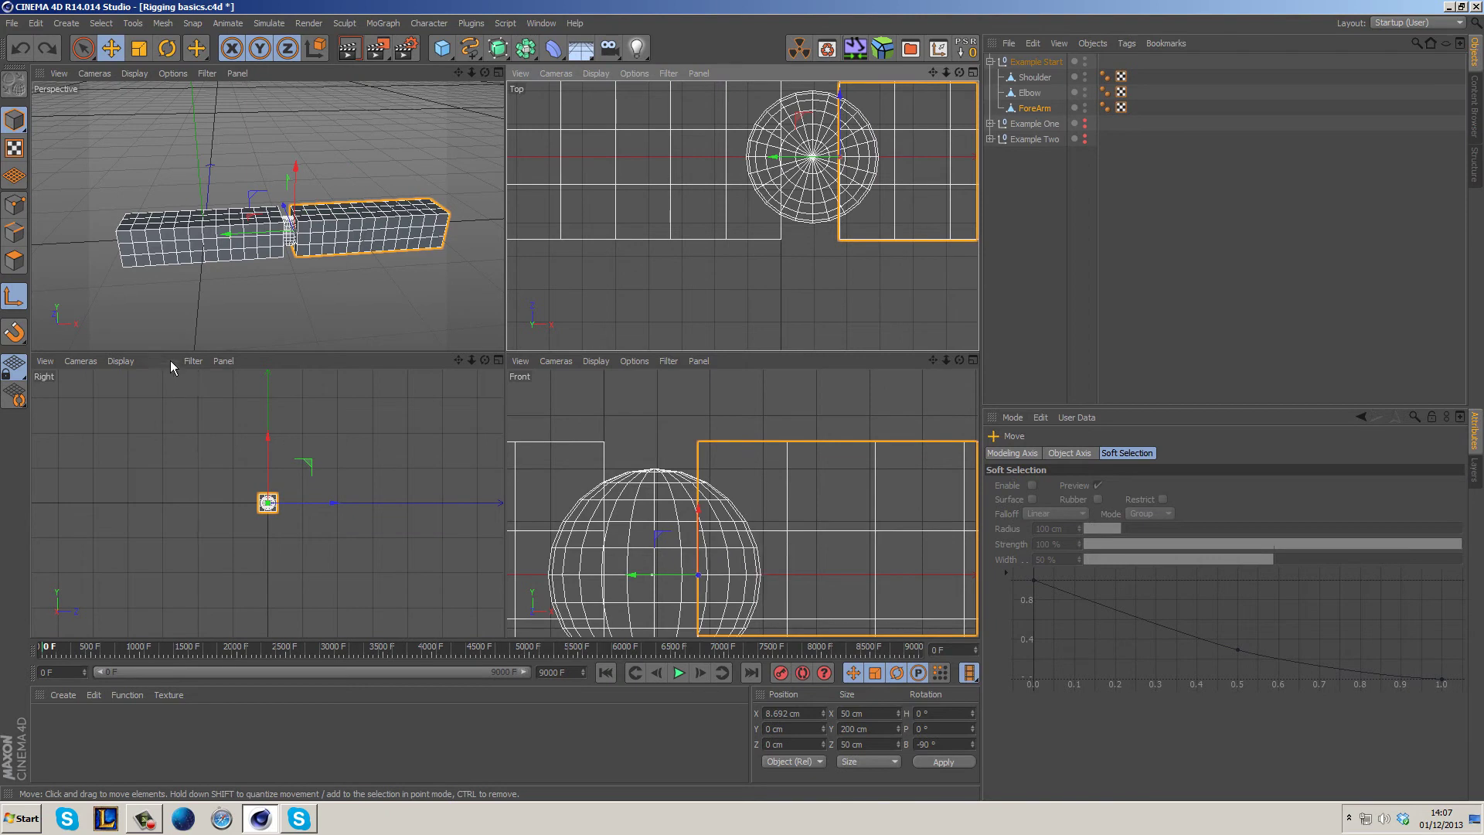
{"action": "left_click", "coordinate": [401, 298]}
{"action": "middle_click", "coordinate": [401, 298]}
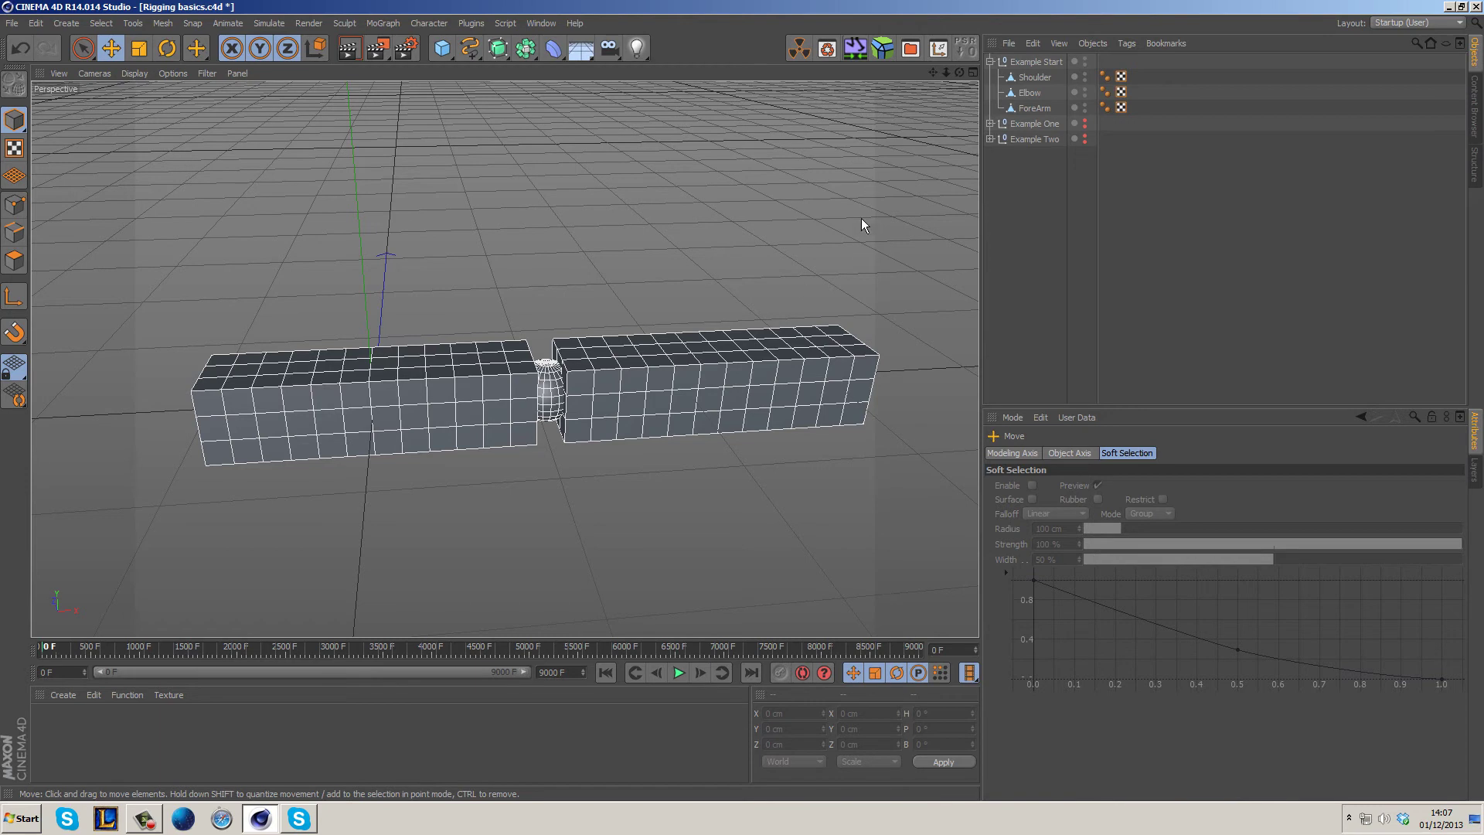
Make the Elbow a child of the Shoulder in the object hierarchy.
{"action": "left_click", "coordinate": [1034, 78]}
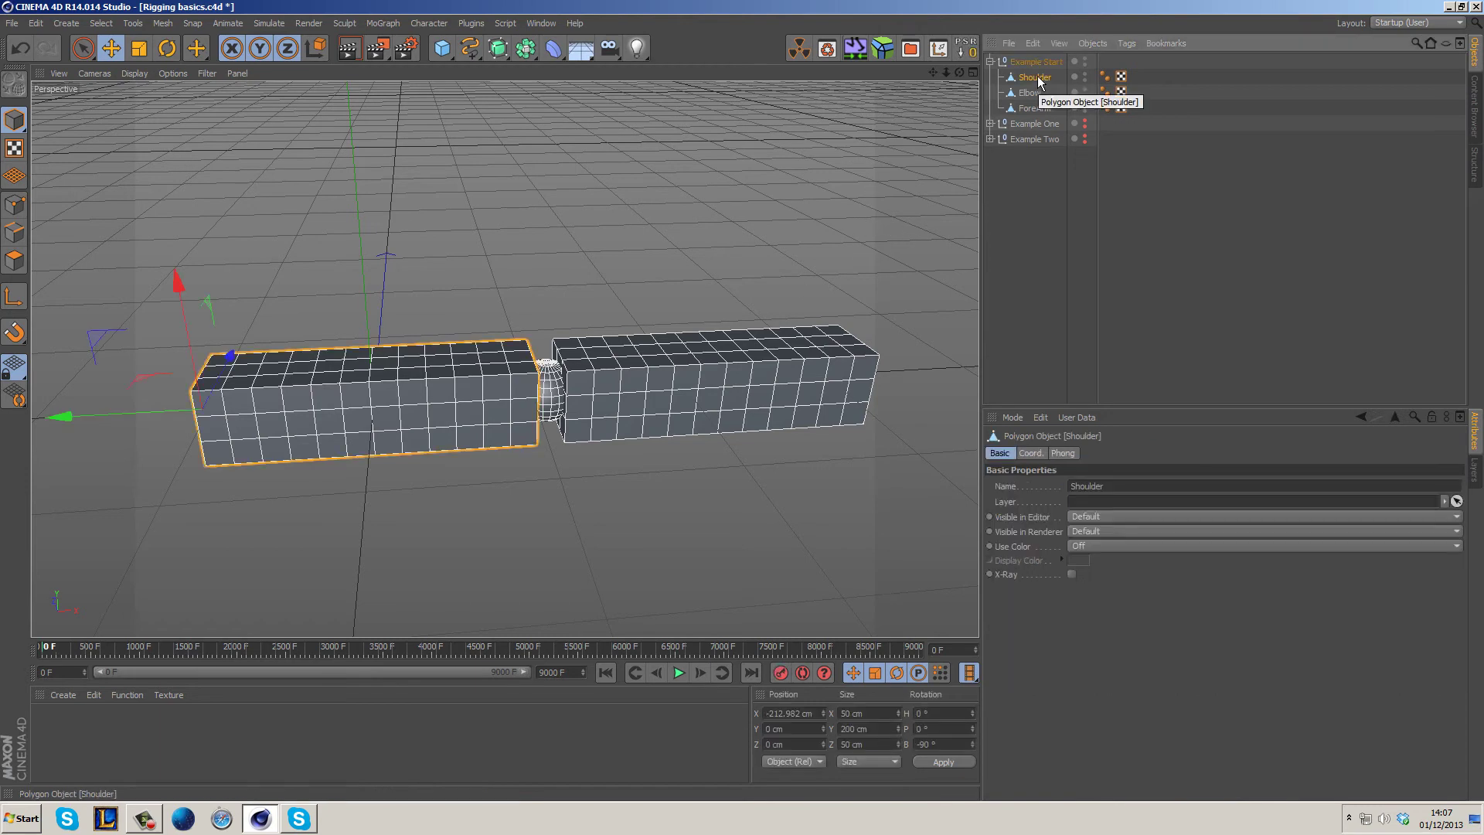
{"action": "left_click", "coordinate": [1030, 93]}
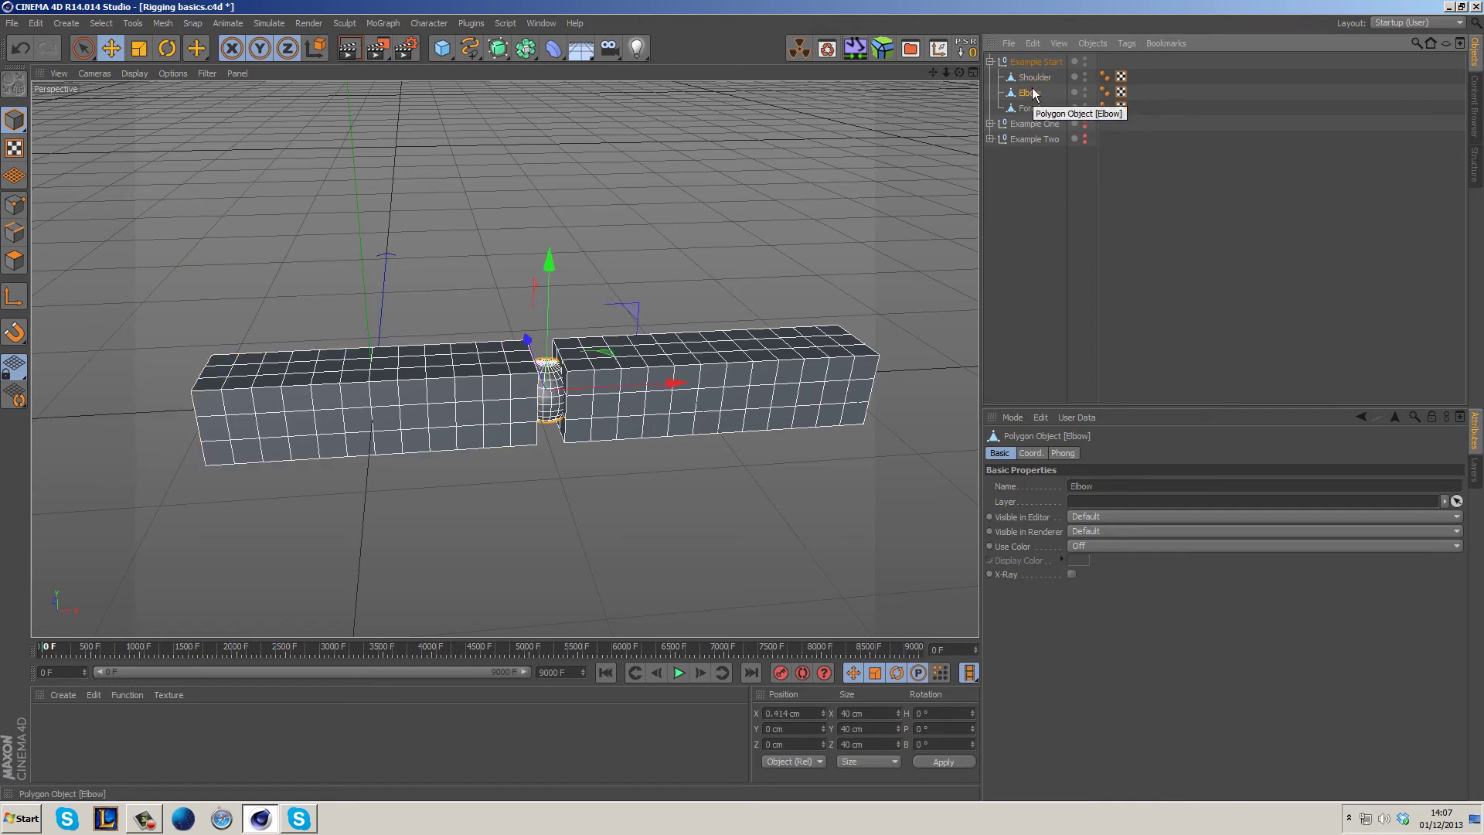
{"action": "left_click_drag", "start_coordinate": [1026, 96], "coordinate": [1036, 82]}
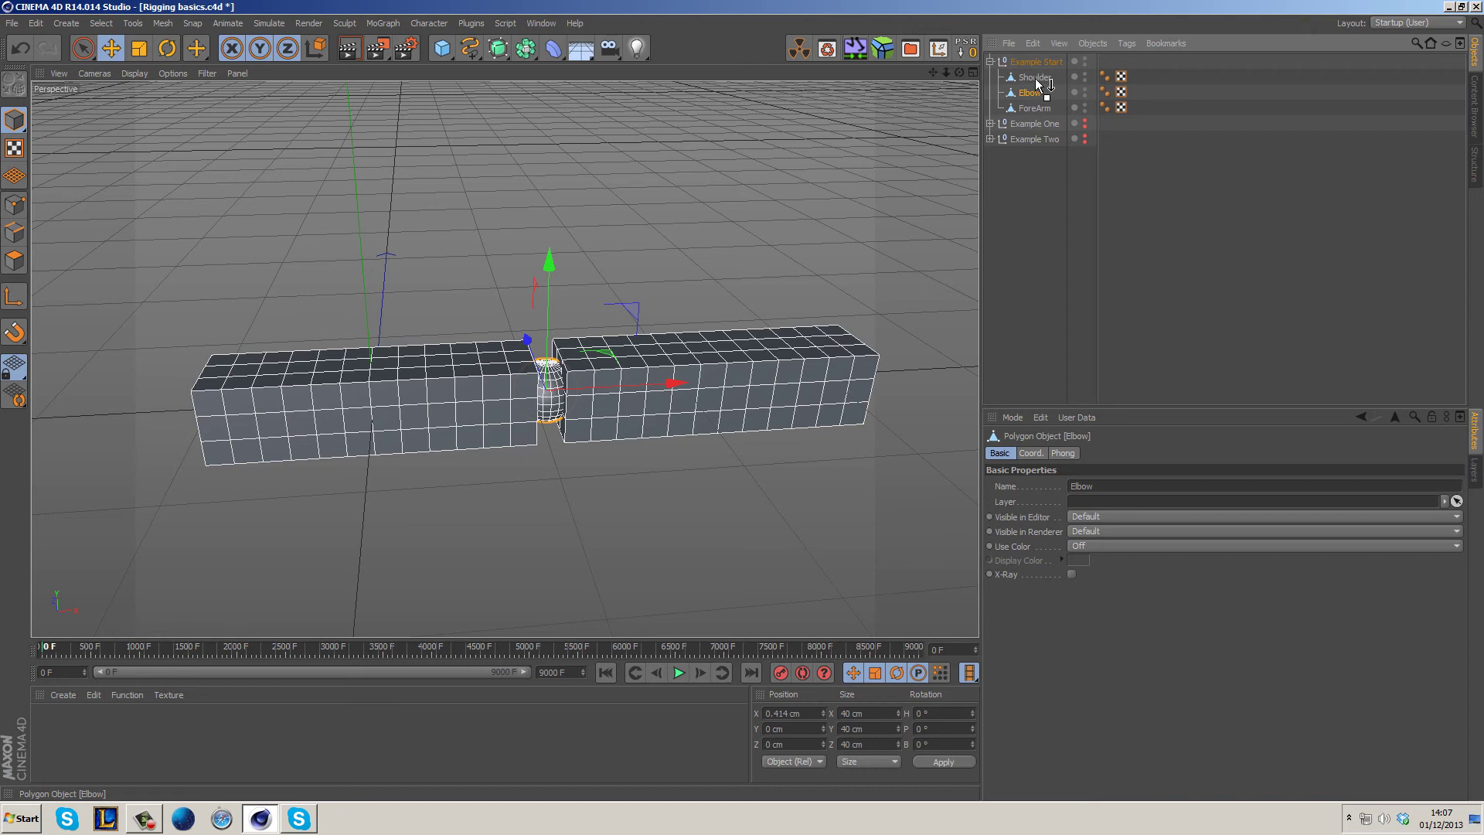
{"action": "left_click_drag", "start_coordinate": [1037, 84], "coordinate": [1037, 82]}
Try rotating the Shoulder together with its child Elbow, and undo the rotation.
{"action": "left_click", "coordinate": [1034, 77]}
{"action": "left_click", "coordinate": [157, 44]}
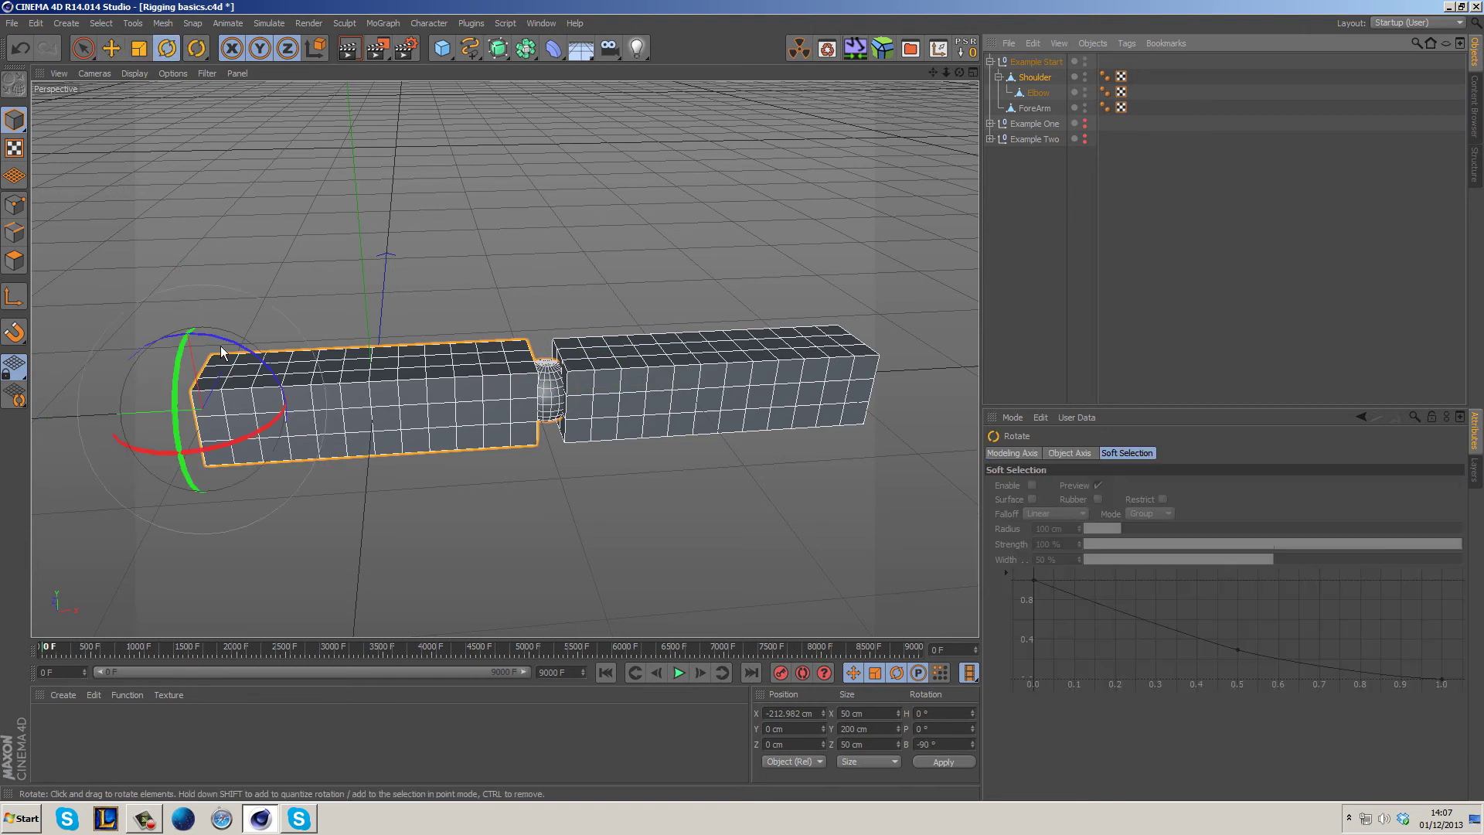
{"action": "left_click_drag", "start_coordinate": [225, 343], "coordinate": [166, 344]}
{"action": "key", "text": "ctrl+z"}
{"action": "key", "text": "ctrl+z"}
{"action": "key", "text": "ctrl+z"}
{"action": "key", "text": "ctrl+z"}
{"action": "key", "text": "ctrl+z"}
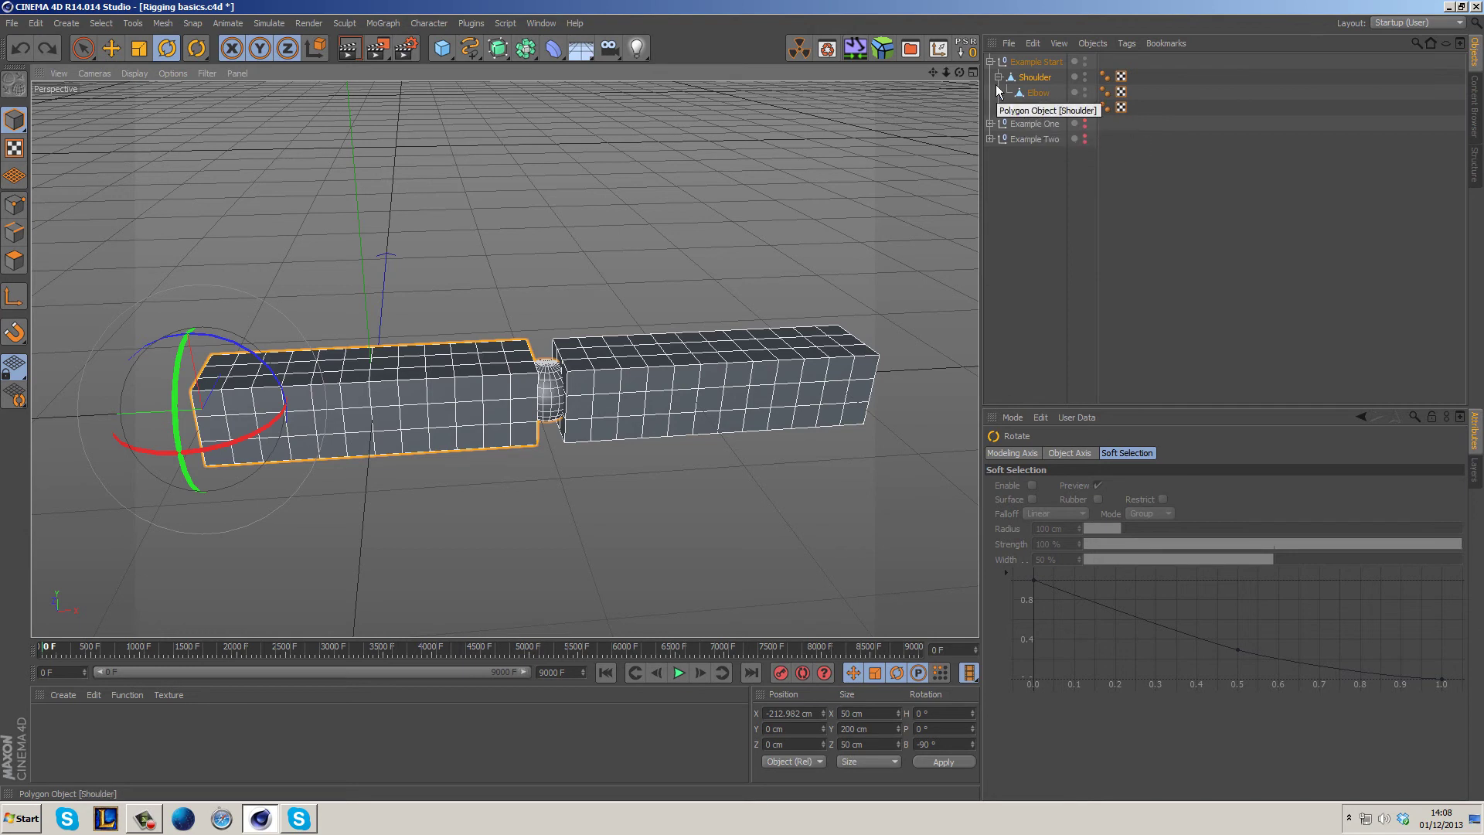
Place the ForeArm directly under the Shoulder beside the Elbow, try rotating the Shoulder, and undo that rotation.
{"action": "left_click", "coordinate": [1035, 109]}
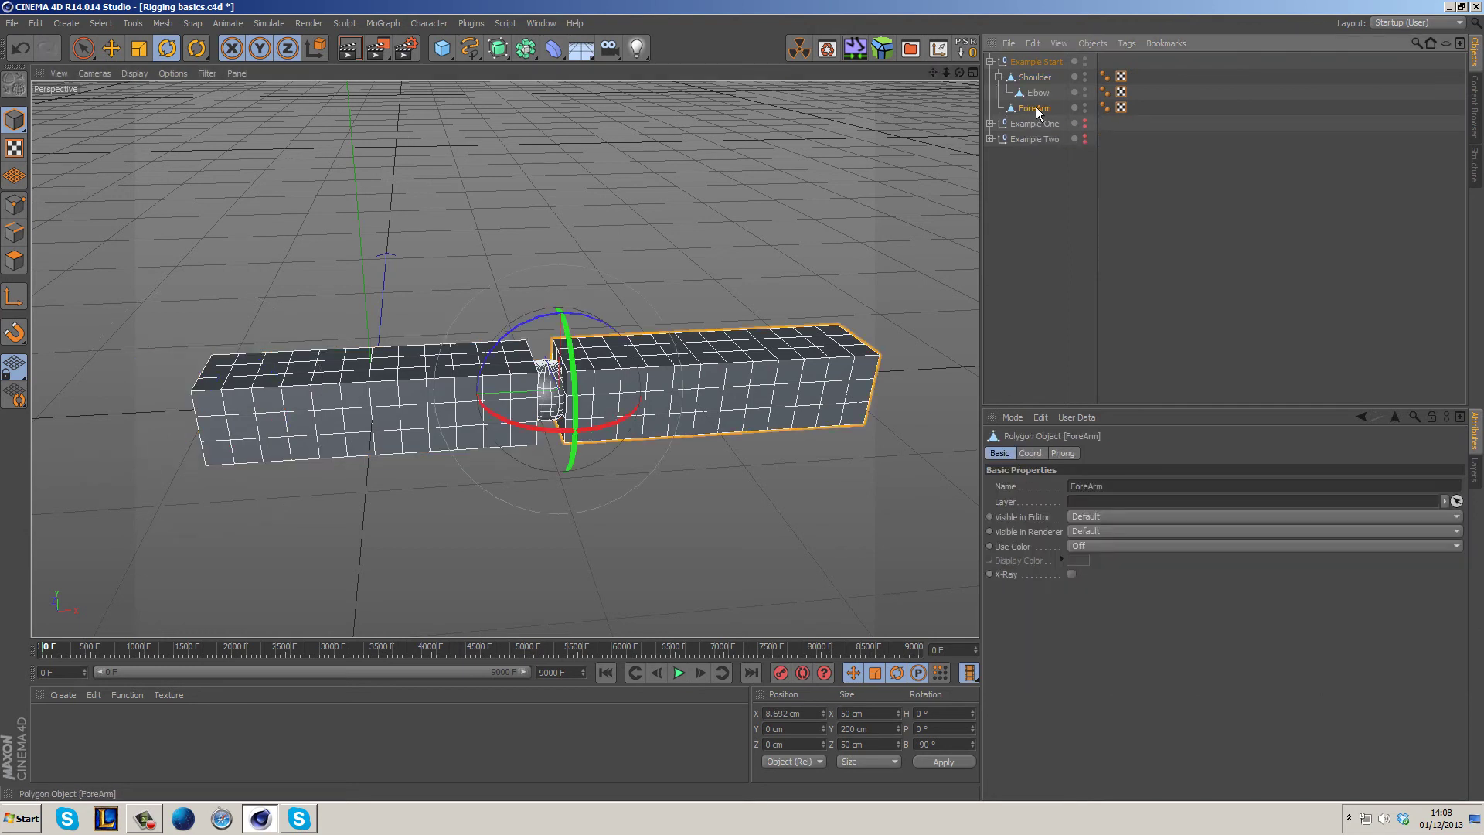
{"action": "left_click_drag", "start_coordinate": [1034, 91], "coordinate": [1034, 99]}
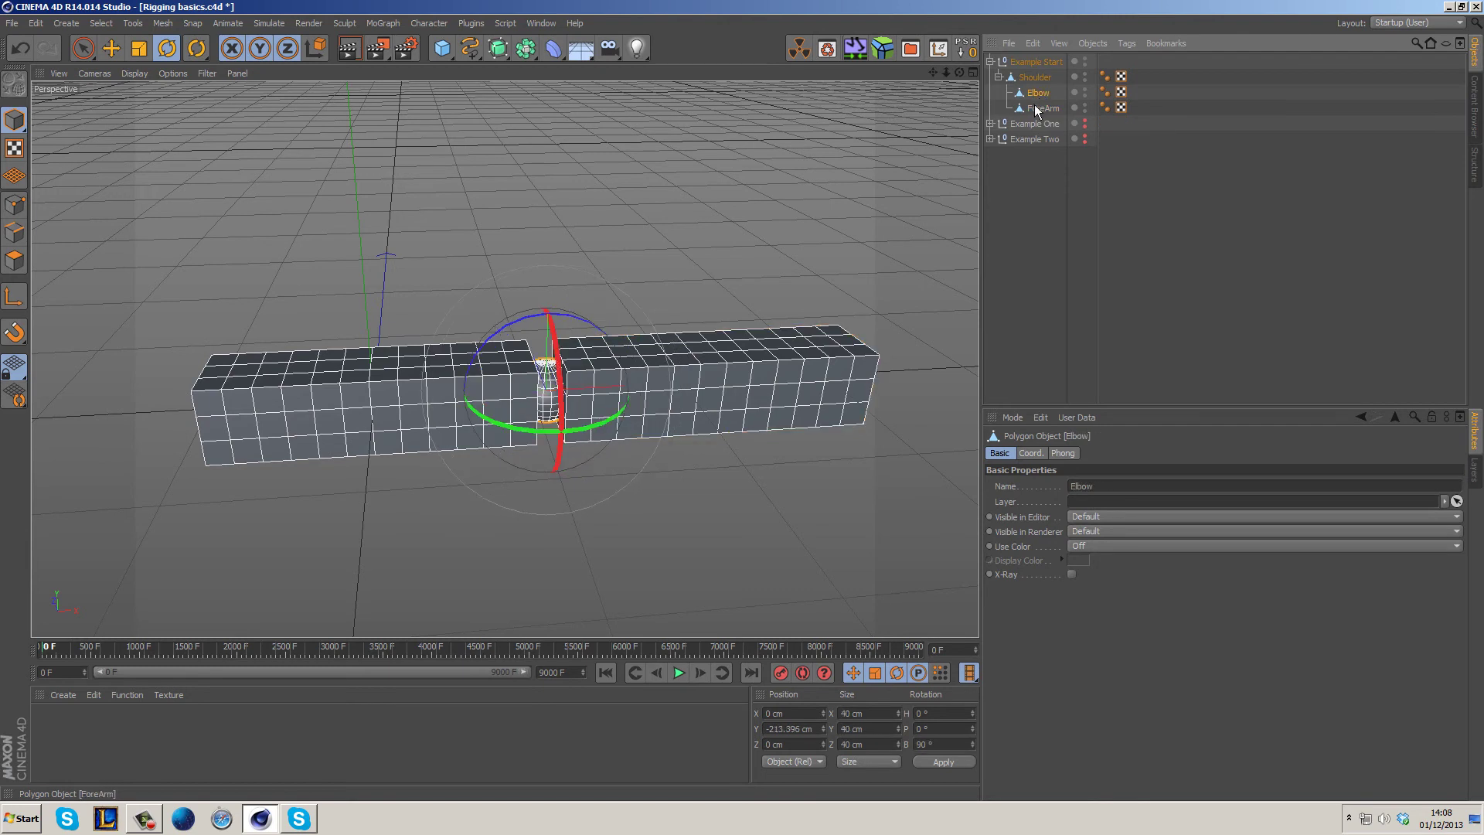
{"action": "left_click", "coordinate": [1034, 77]}
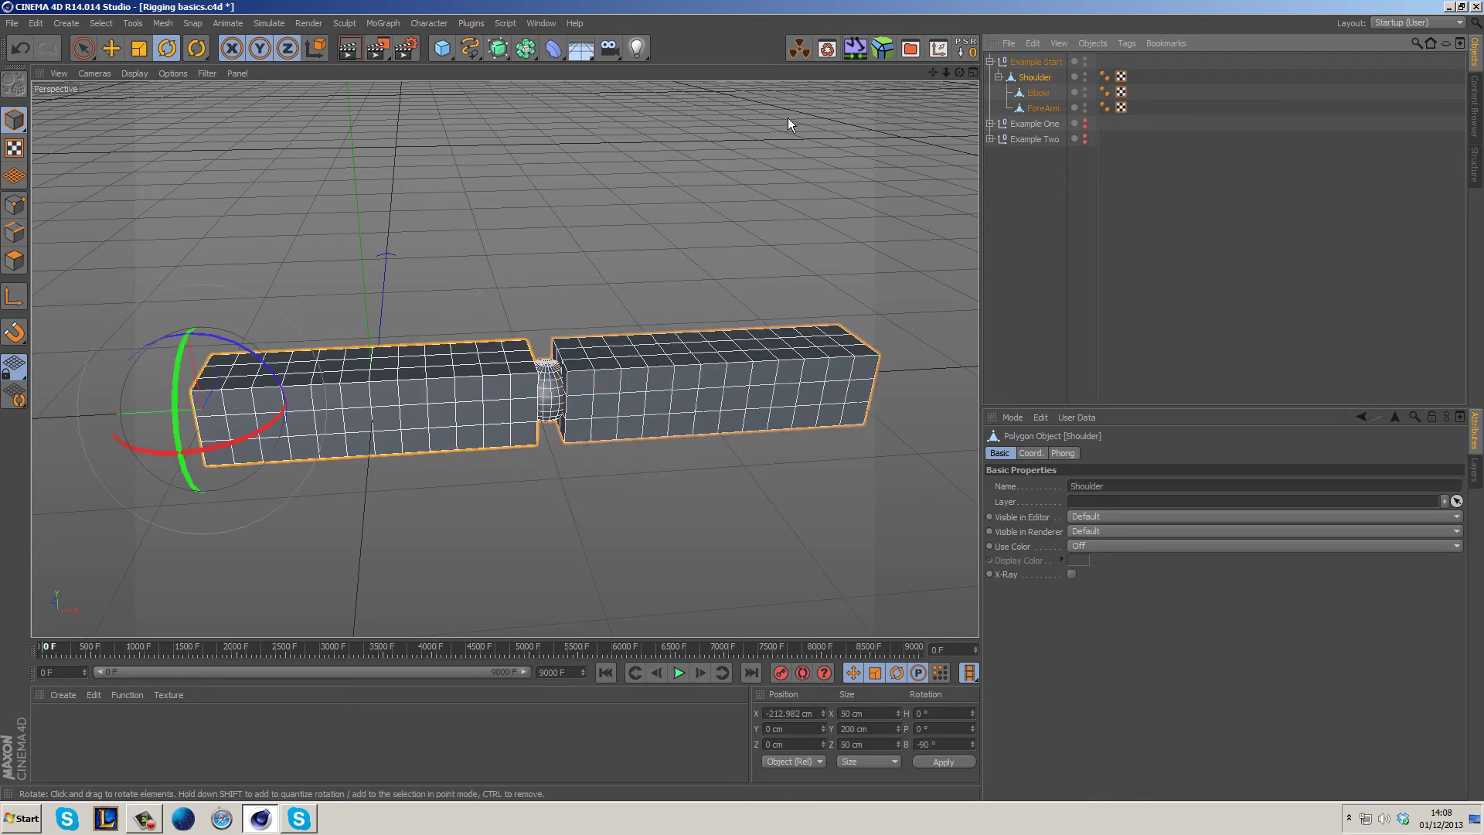
{"action": "left_click_drag", "start_coordinate": [243, 354], "coordinate": [287, 363]}
{"action": "key", "text": "ctrl+z"}
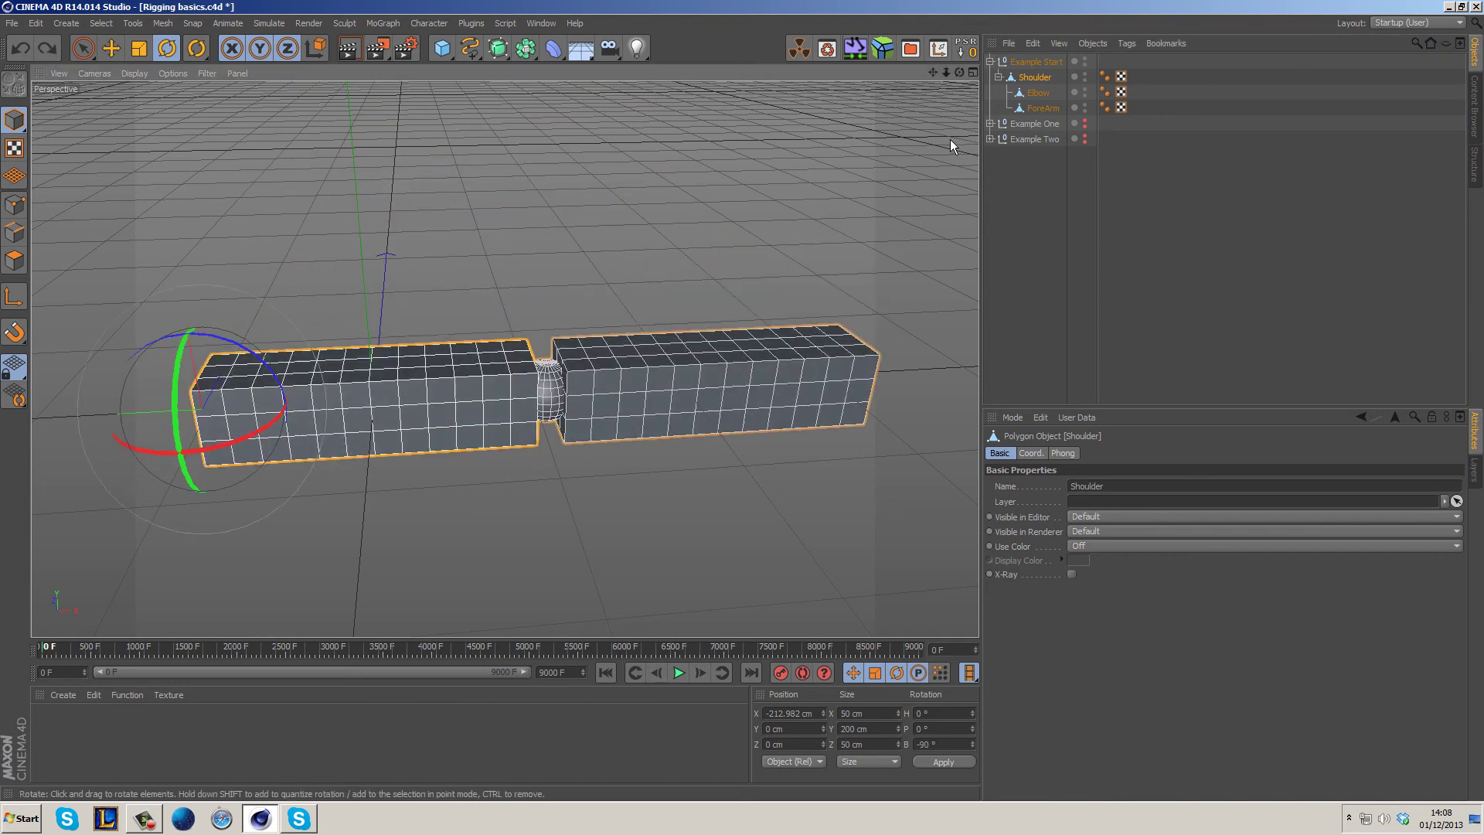
Try rotating the Elbow on its own while the ForeArm is its sibling, and undo the rotation.
{"action": "left_click", "coordinate": [1038, 93]}
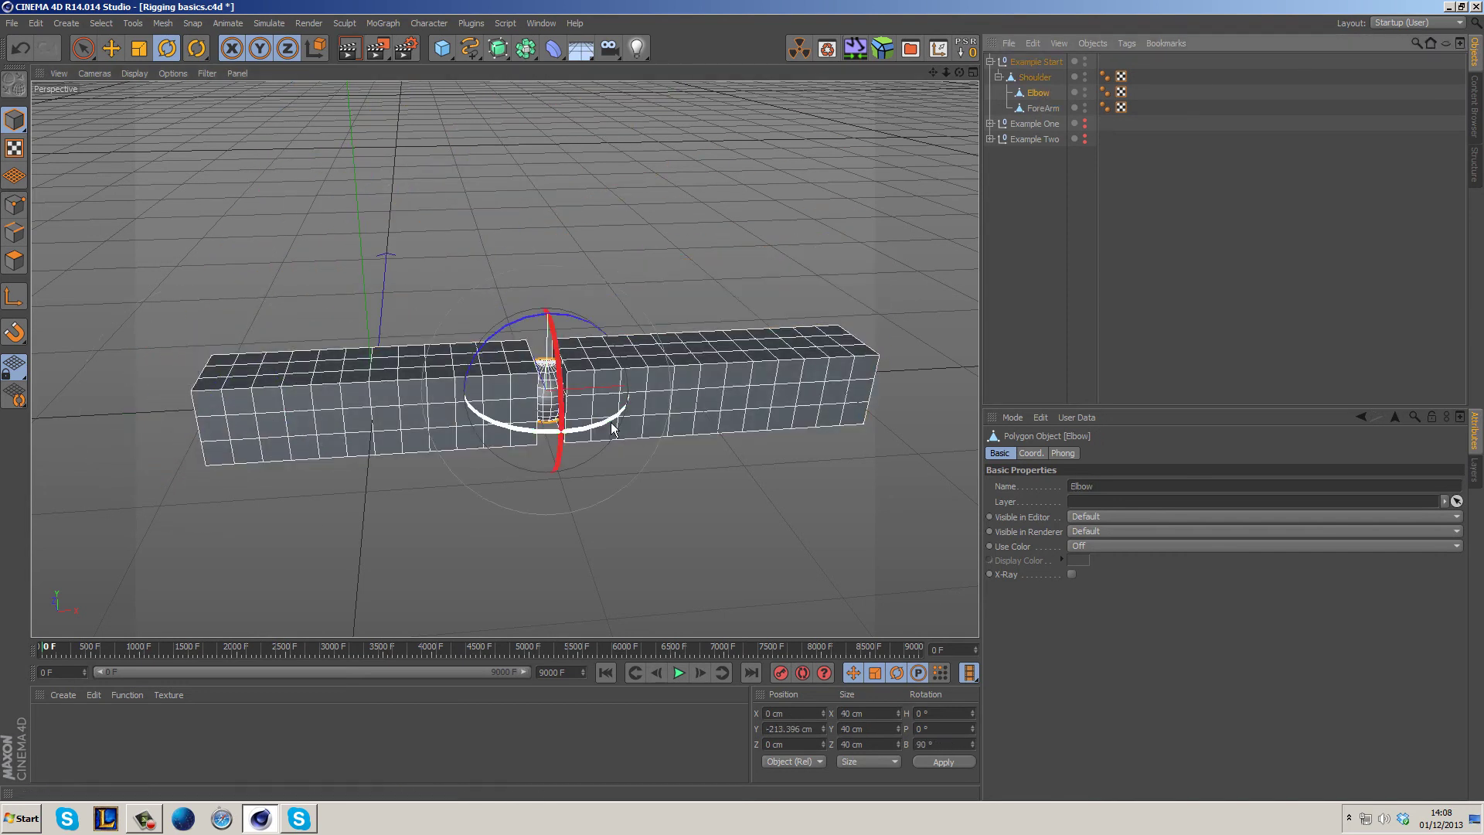
{"action": "mouse_move", "coordinate": [616, 429]}
{"action": "left_mouse_down"}
{"action": "mouse_move", "coordinate": [573, 434]}
{"action": "mouse_move", "coordinate": [637, 417]}
{"action": "left_mouse_up"}
{"action": "key", "text": "ctrl+z"}
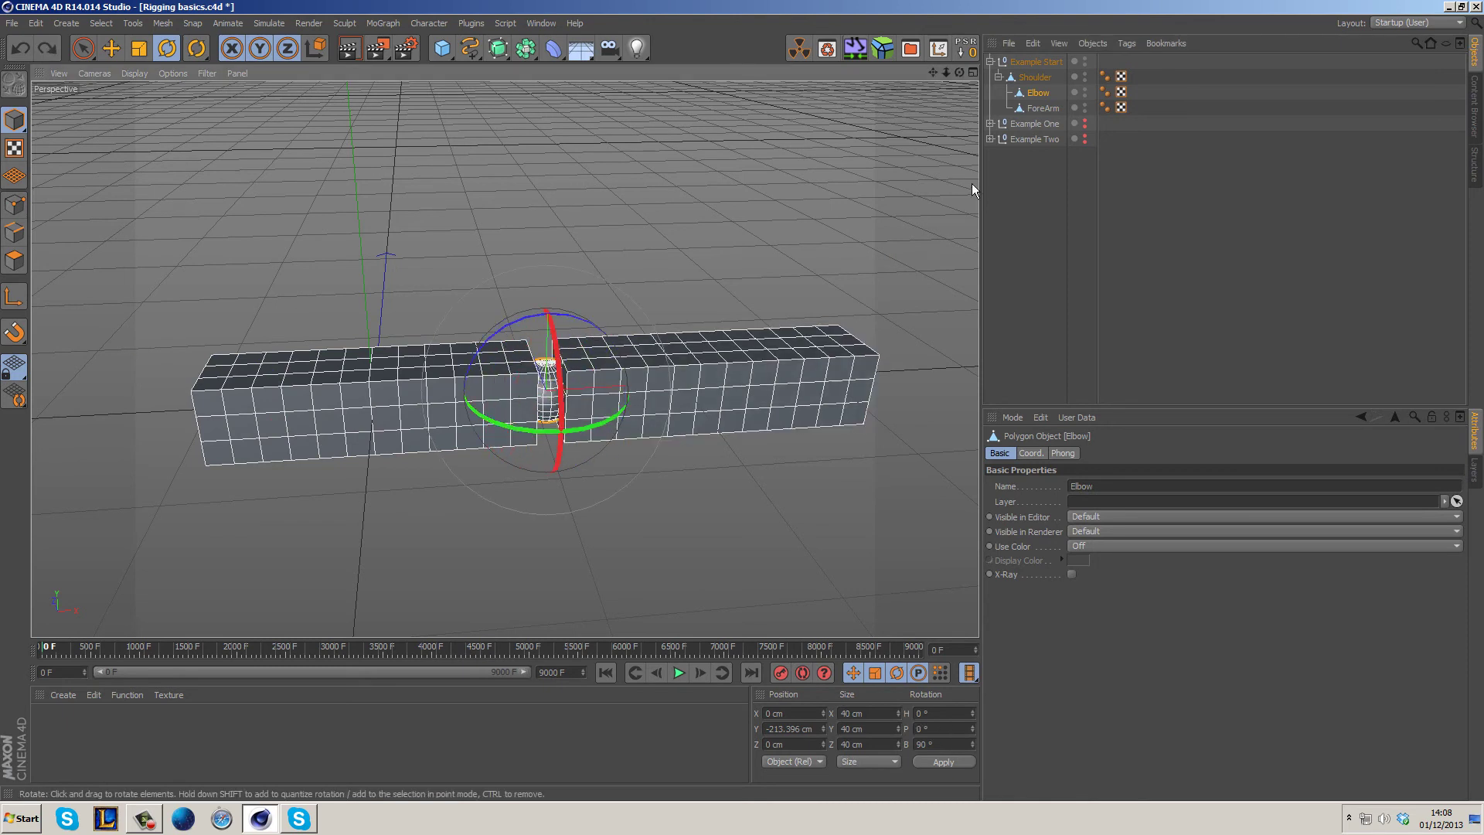
Make the ForeArm a child of the Elbow, and check the selection at each level of the Shoulder, Elbow and ForeArm chain.
{"action": "left_click", "coordinate": [1041, 110]}
{"action": "left_click_drag", "start_coordinate": [1041, 110], "coordinate": [1040, 92]}
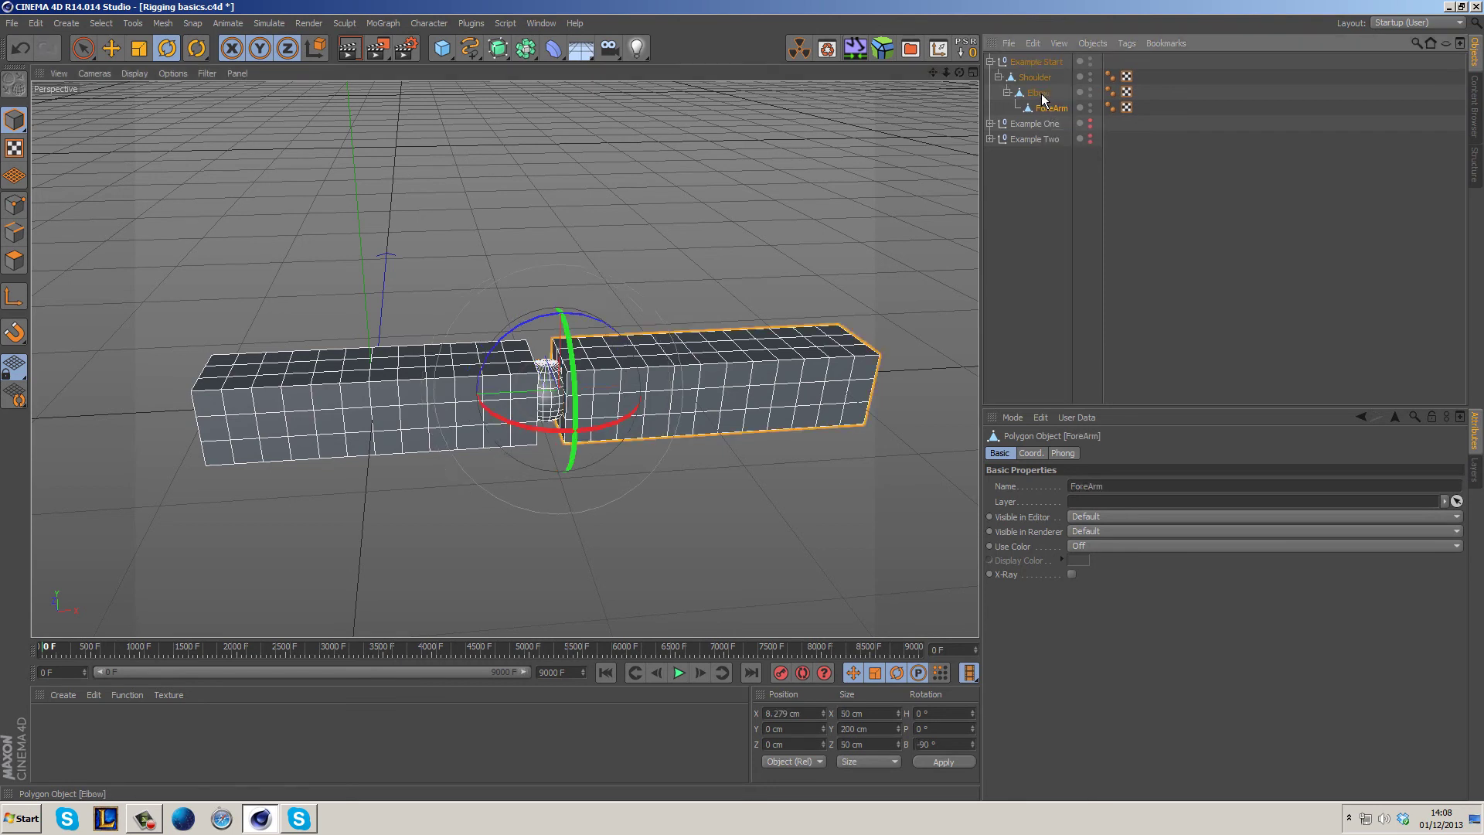
{"action": "left_click", "coordinate": [1030, 78]}
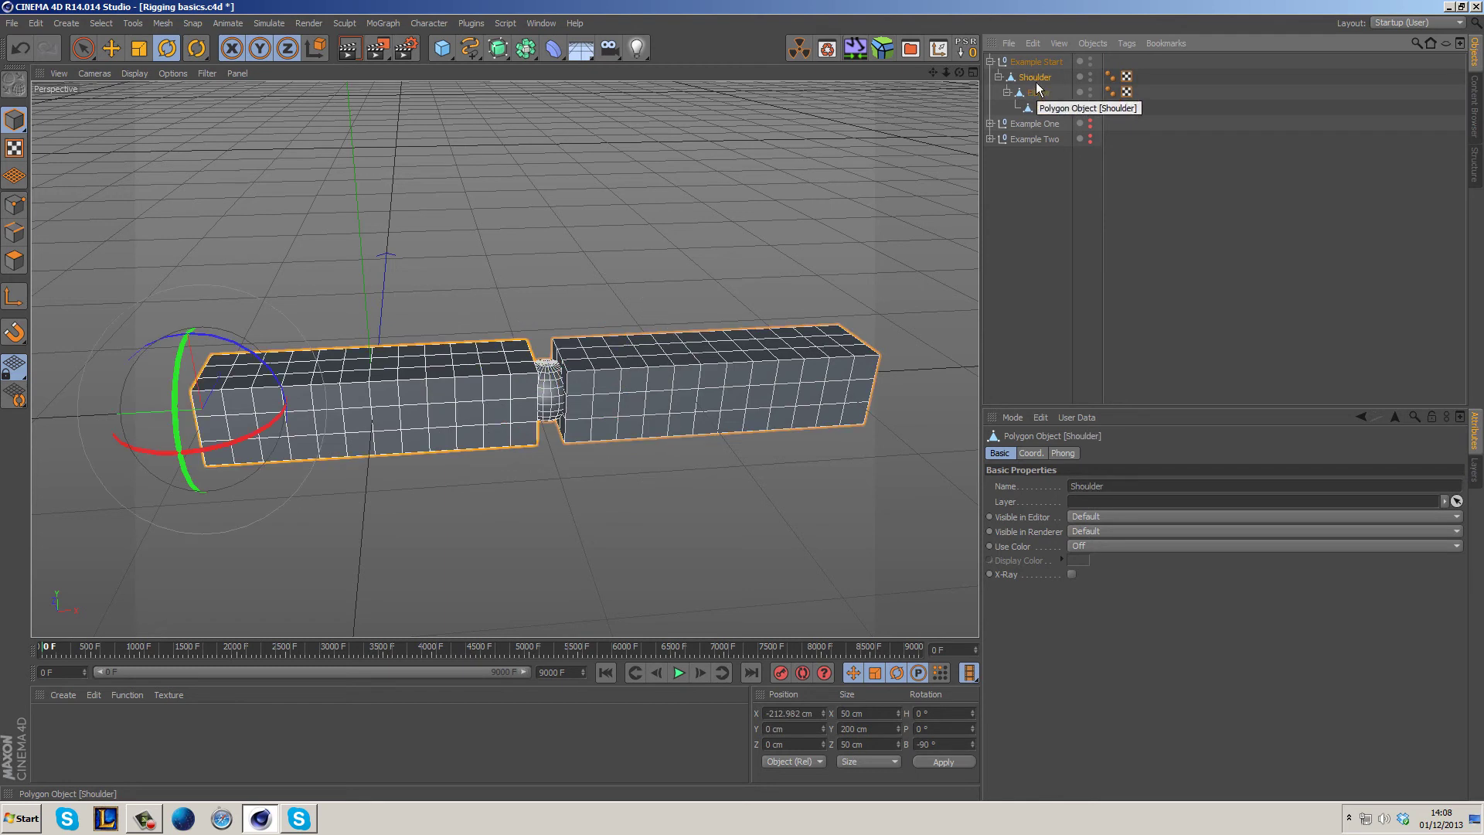
{"action": "left_click", "coordinate": [1038, 93]}
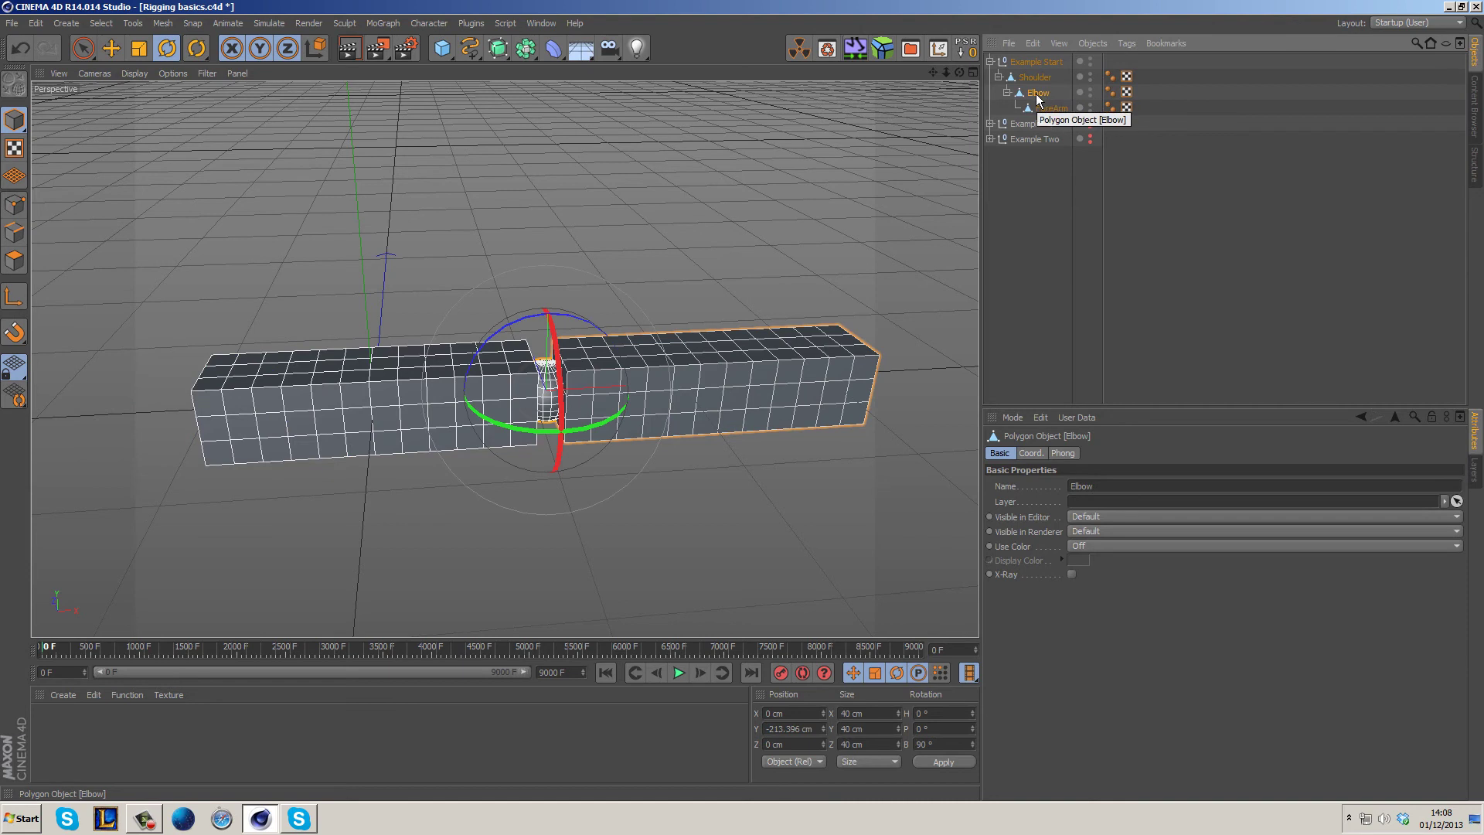
{"action": "left_click", "coordinate": [1044, 106]}
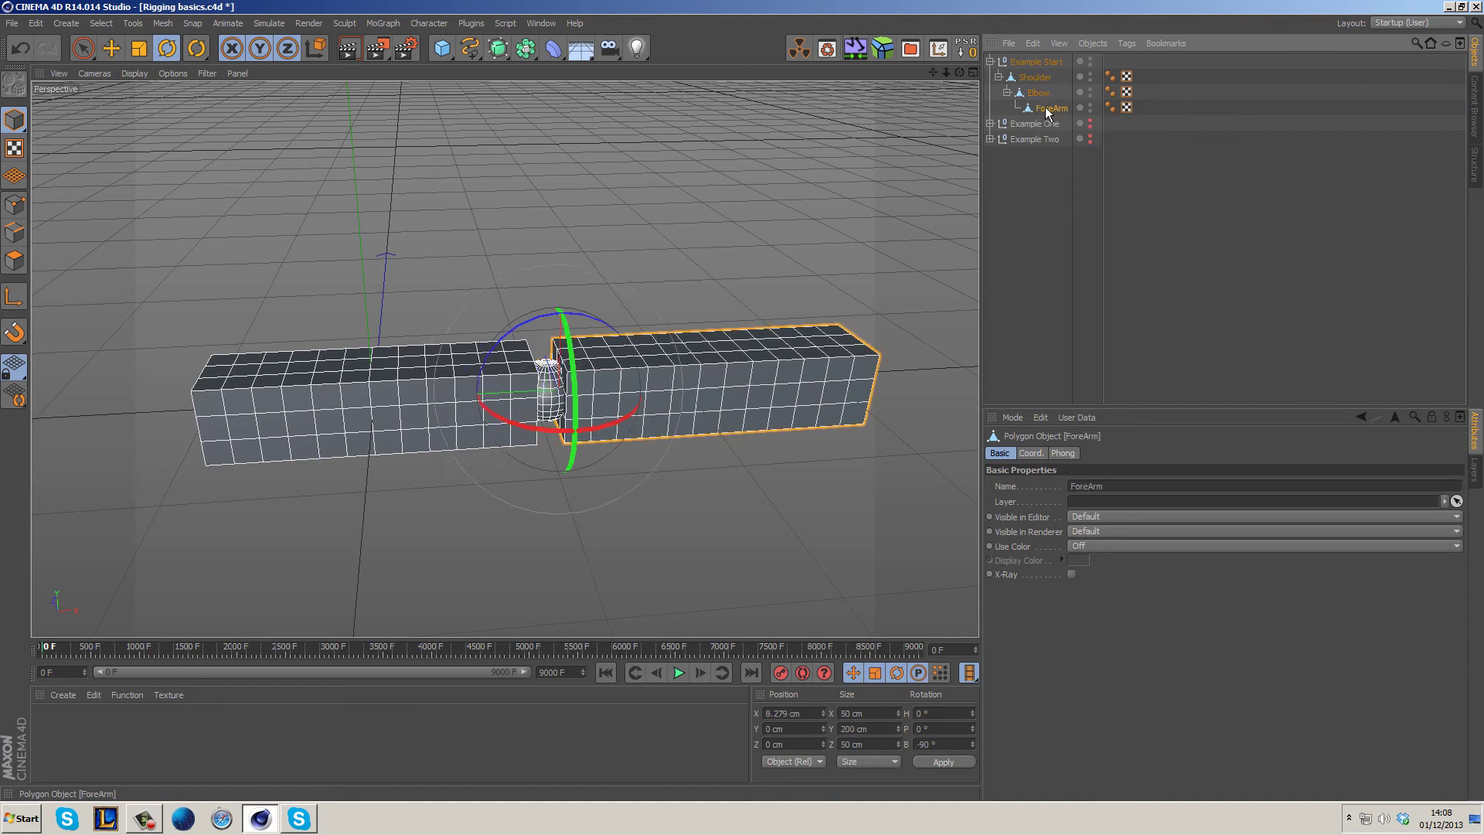
Try rotating the Elbow with its child ForeArm and the Shoulder with the whole arm, undoing each rotation.
{"action": "left_click", "coordinate": [1038, 93]}
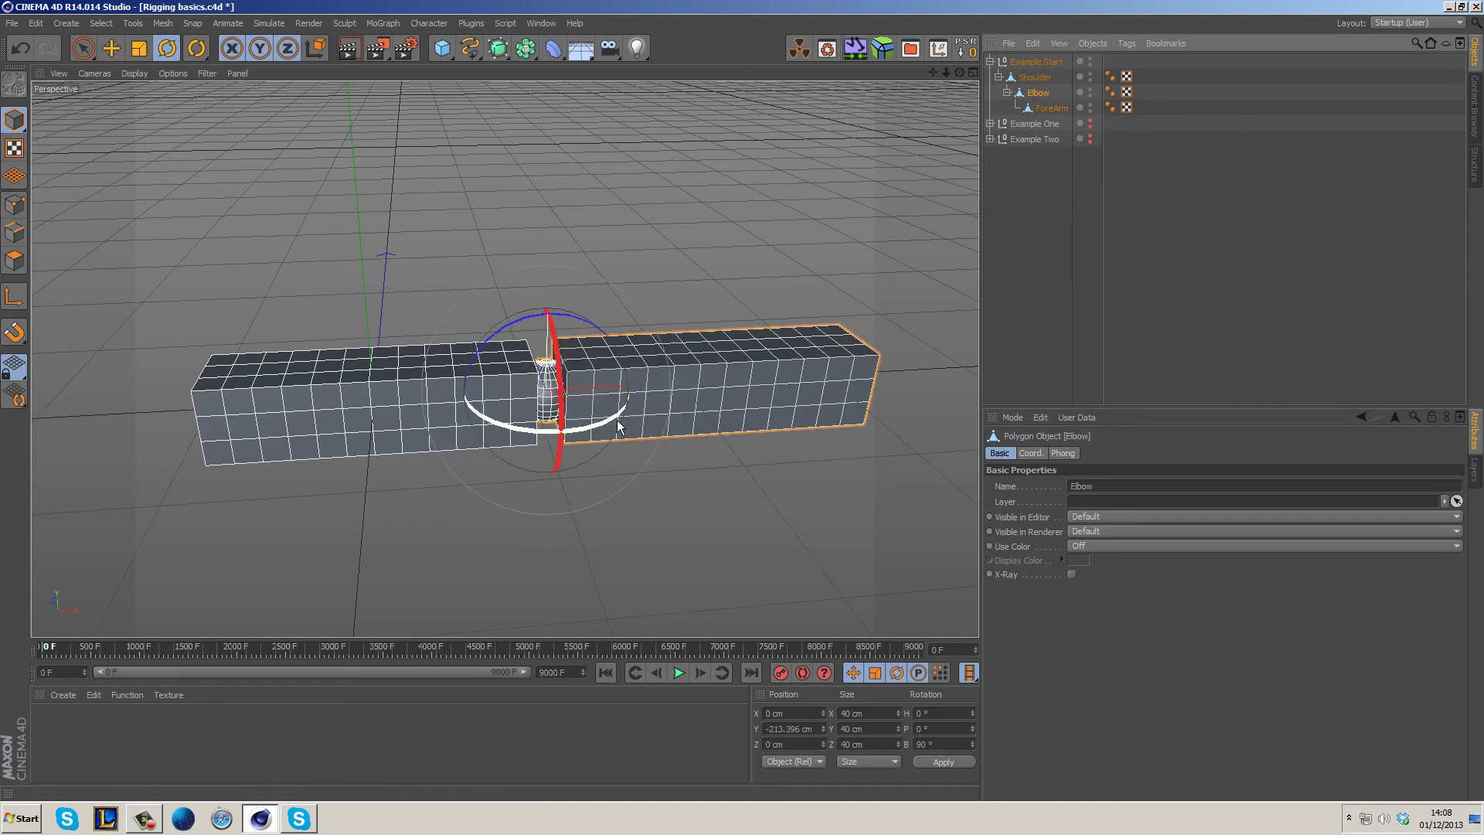
{"action": "left_click_drag", "start_coordinate": [613, 419], "coordinate": [601, 458]}
{"action": "key", "text": "ctrl+z"}
{"action": "left_click", "coordinate": [309, 417]}
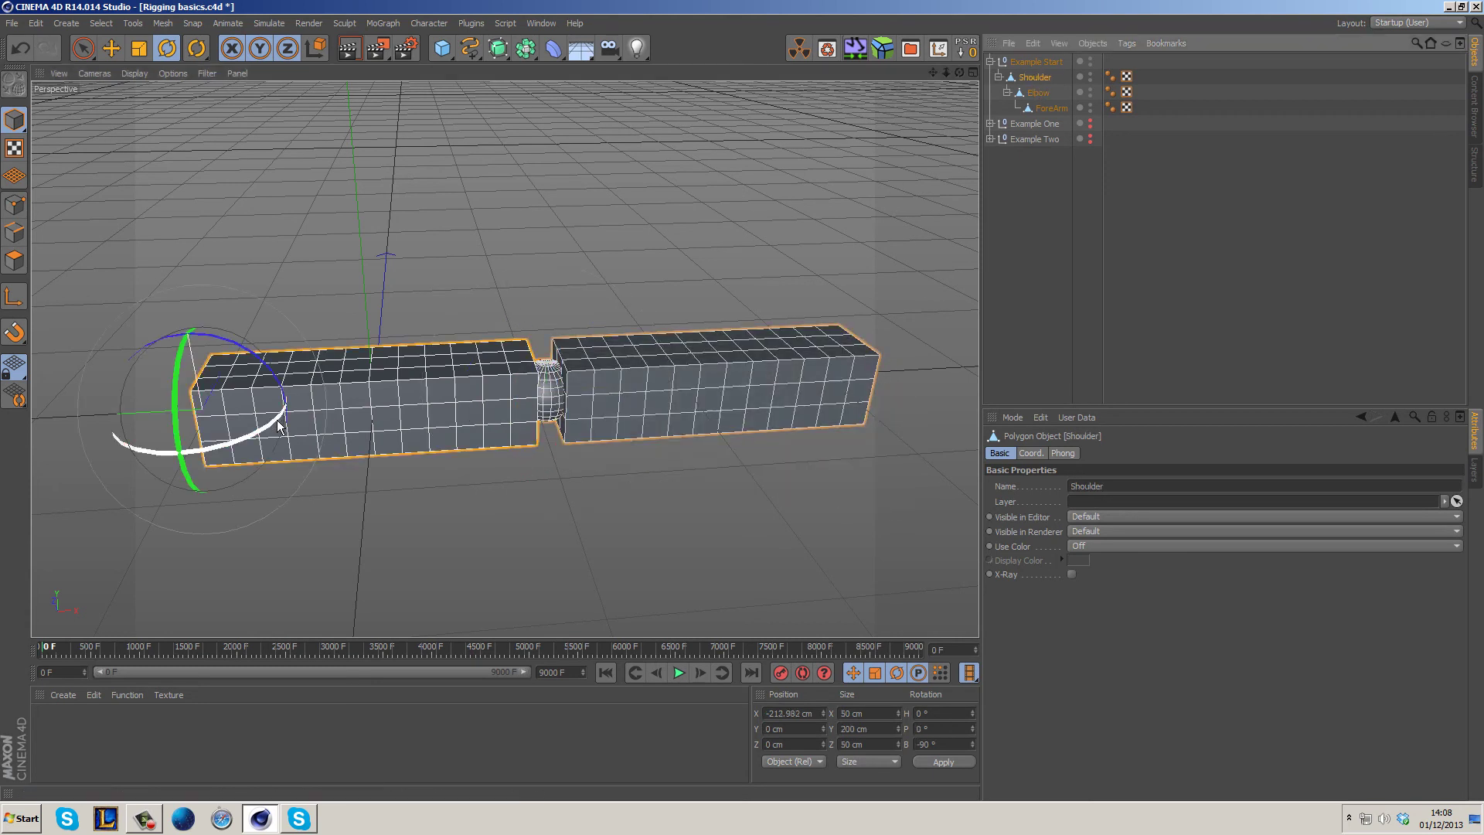
{"action": "left_click_drag", "start_coordinate": [278, 425], "coordinate": [379, 417]}
{"action": "key", "text": "ctrl+z"}
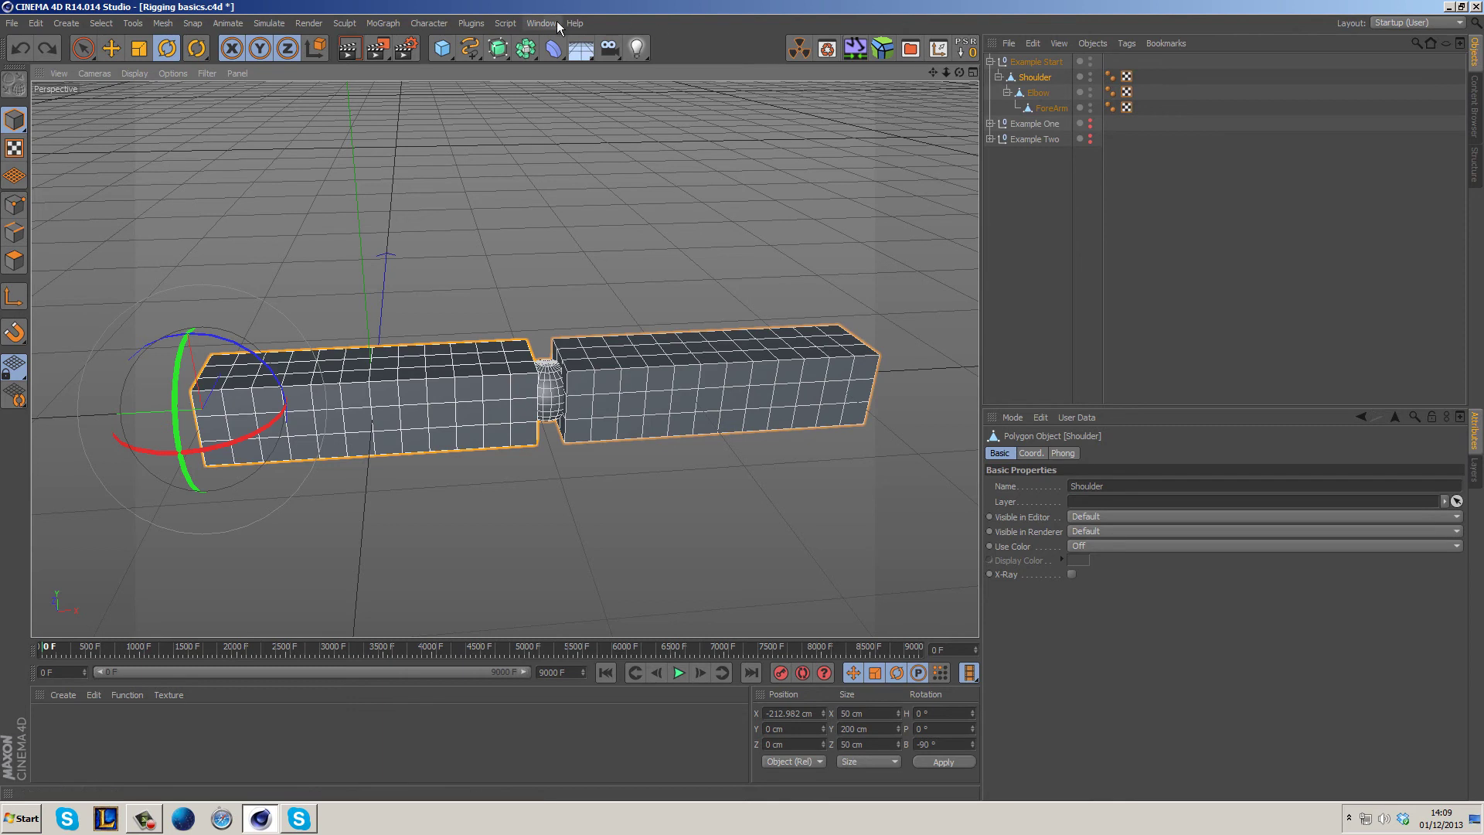
{"action": "left_click", "coordinate": [429, 23]}
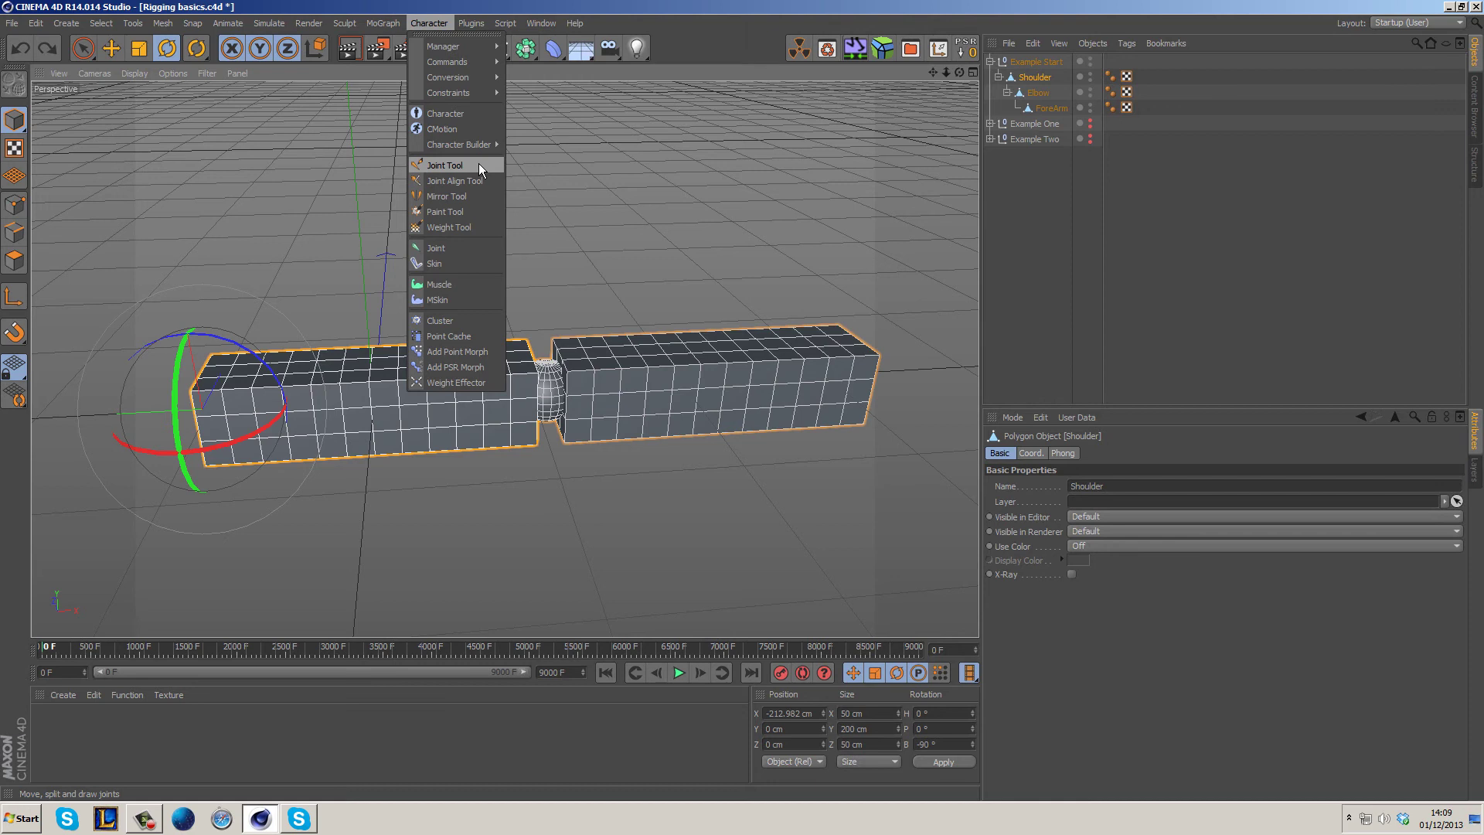
{"action": "left_click", "coordinate": [444, 23]}
{"action": "left_click", "coordinate": [445, 23]}
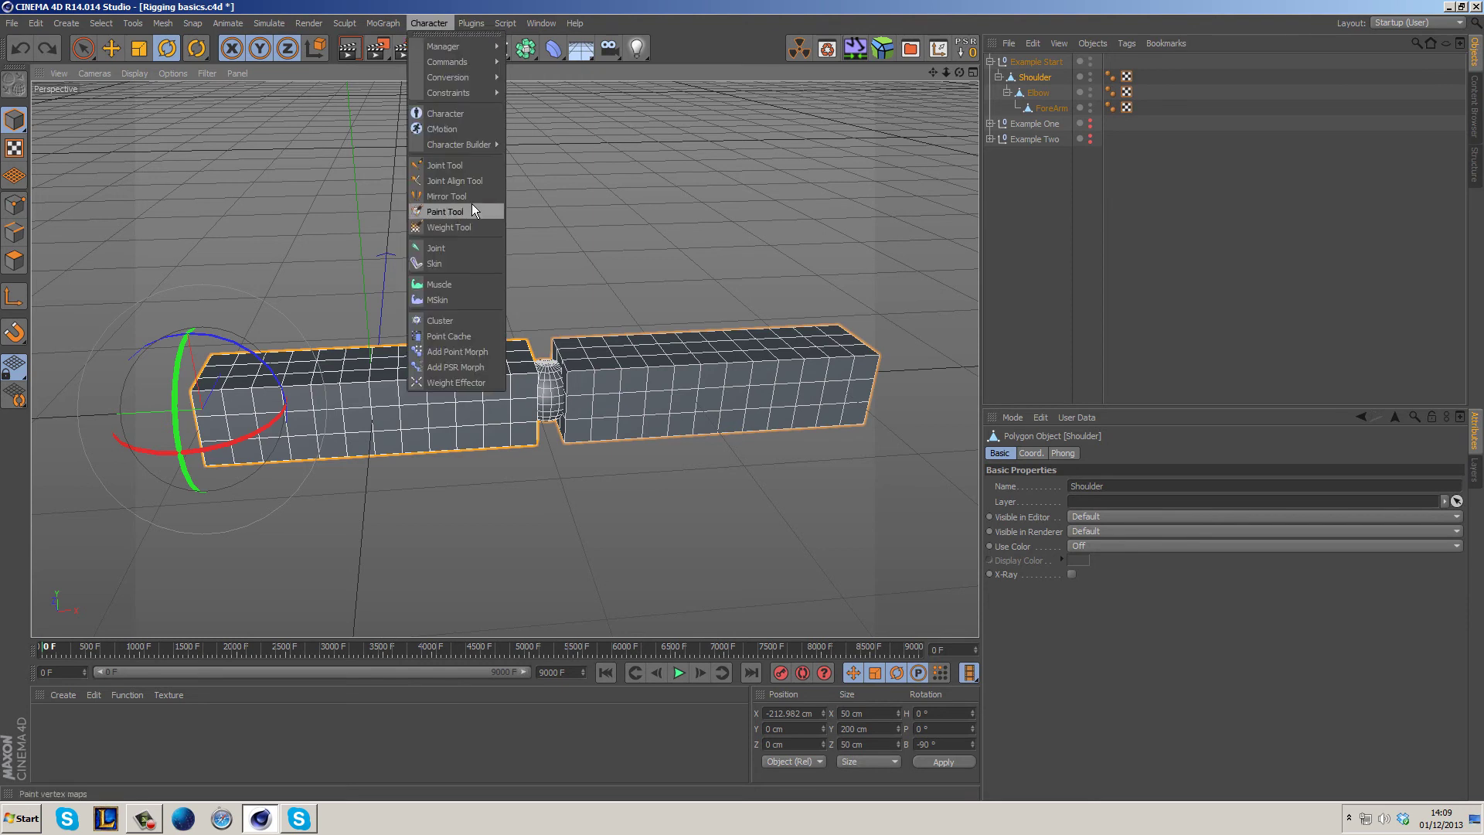
{"action": "left_click", "coordinate": [445, 22]}
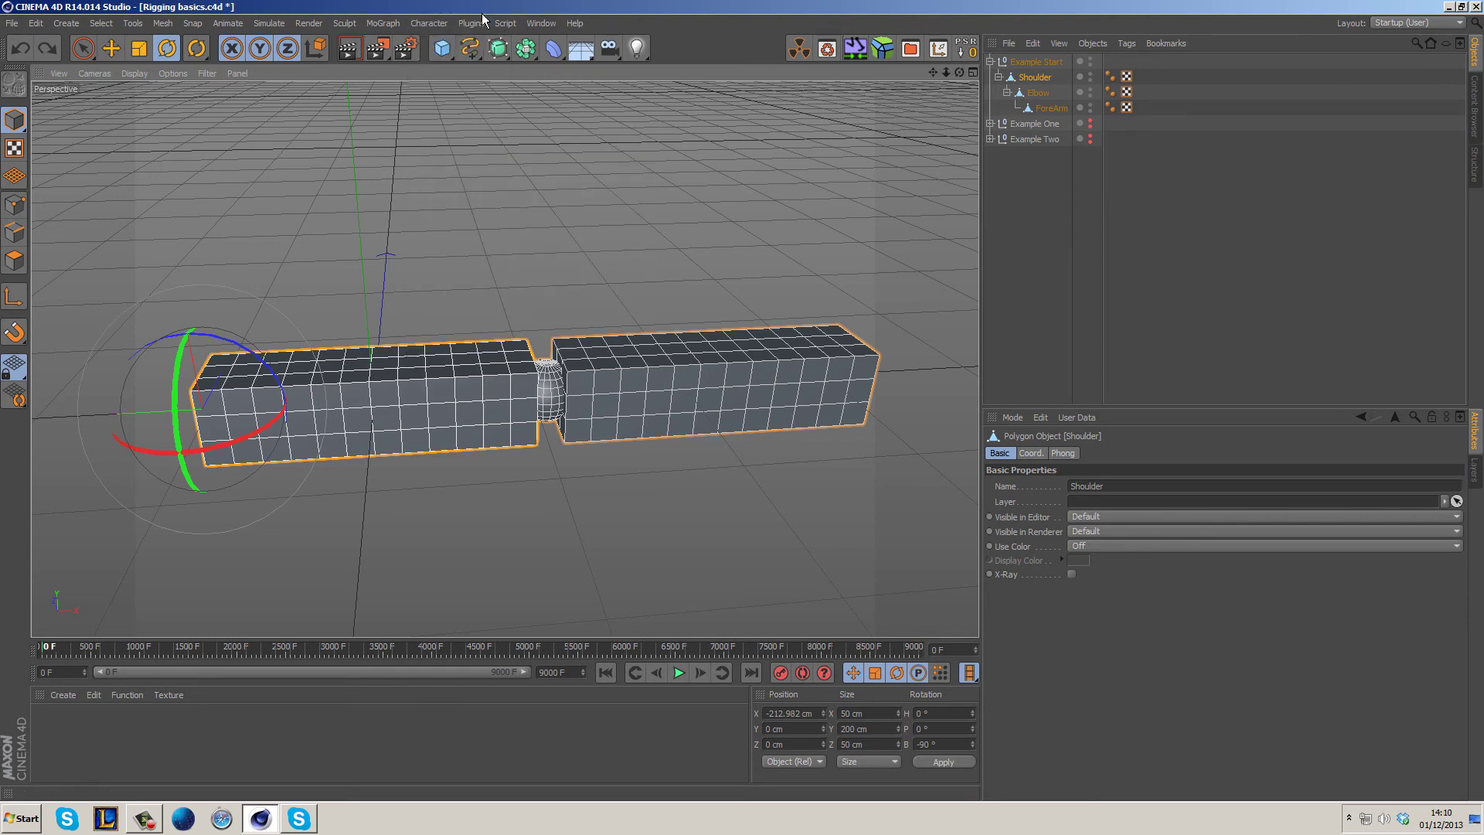
Collapse and hide the Example Start group, and make the Example One group visible and selected.
{"action": "left_click", "coordinate": [989, 61]}
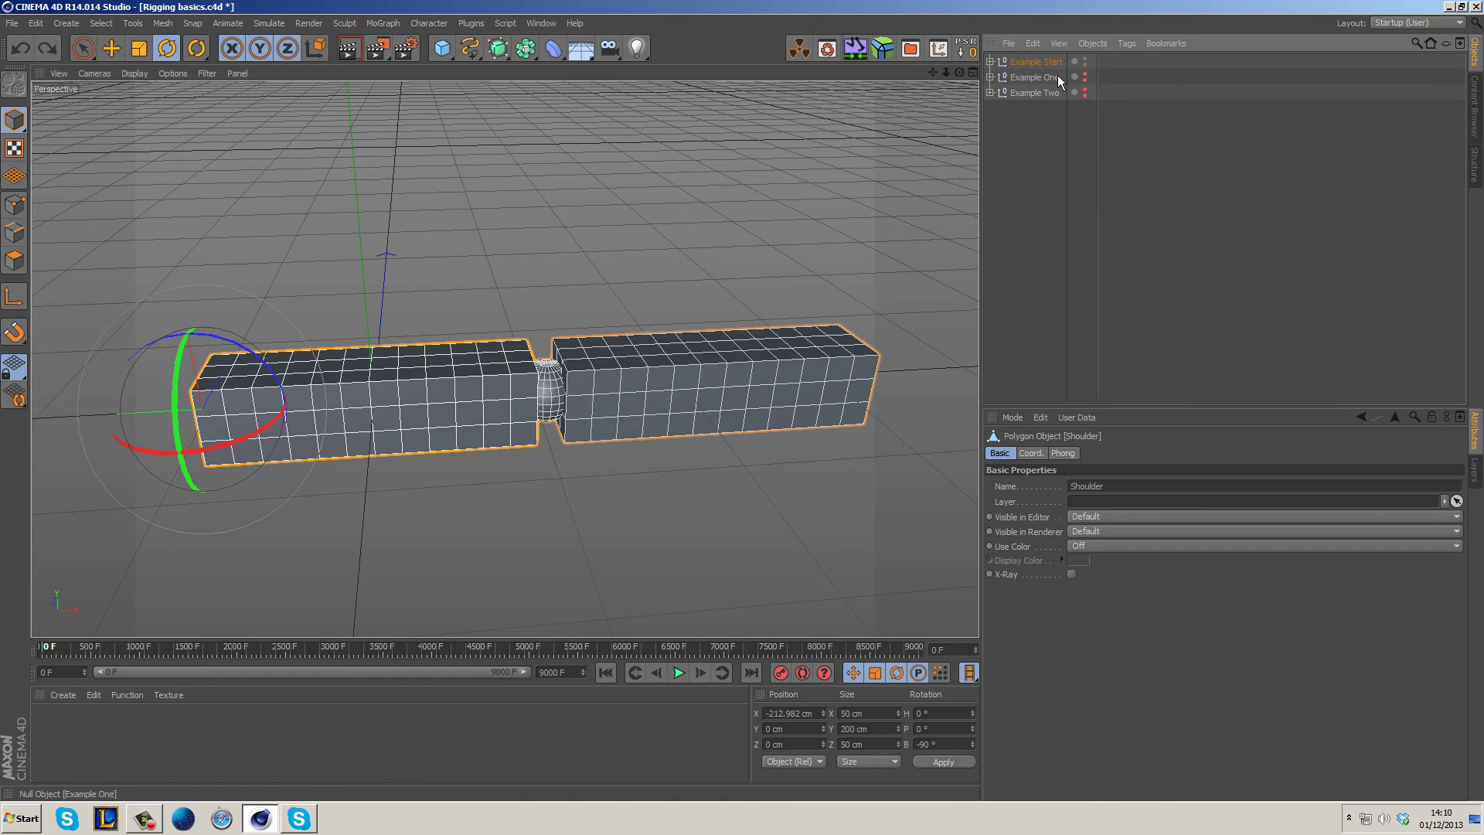
{"action": "left_click", "coordinate": [1046, 138]}
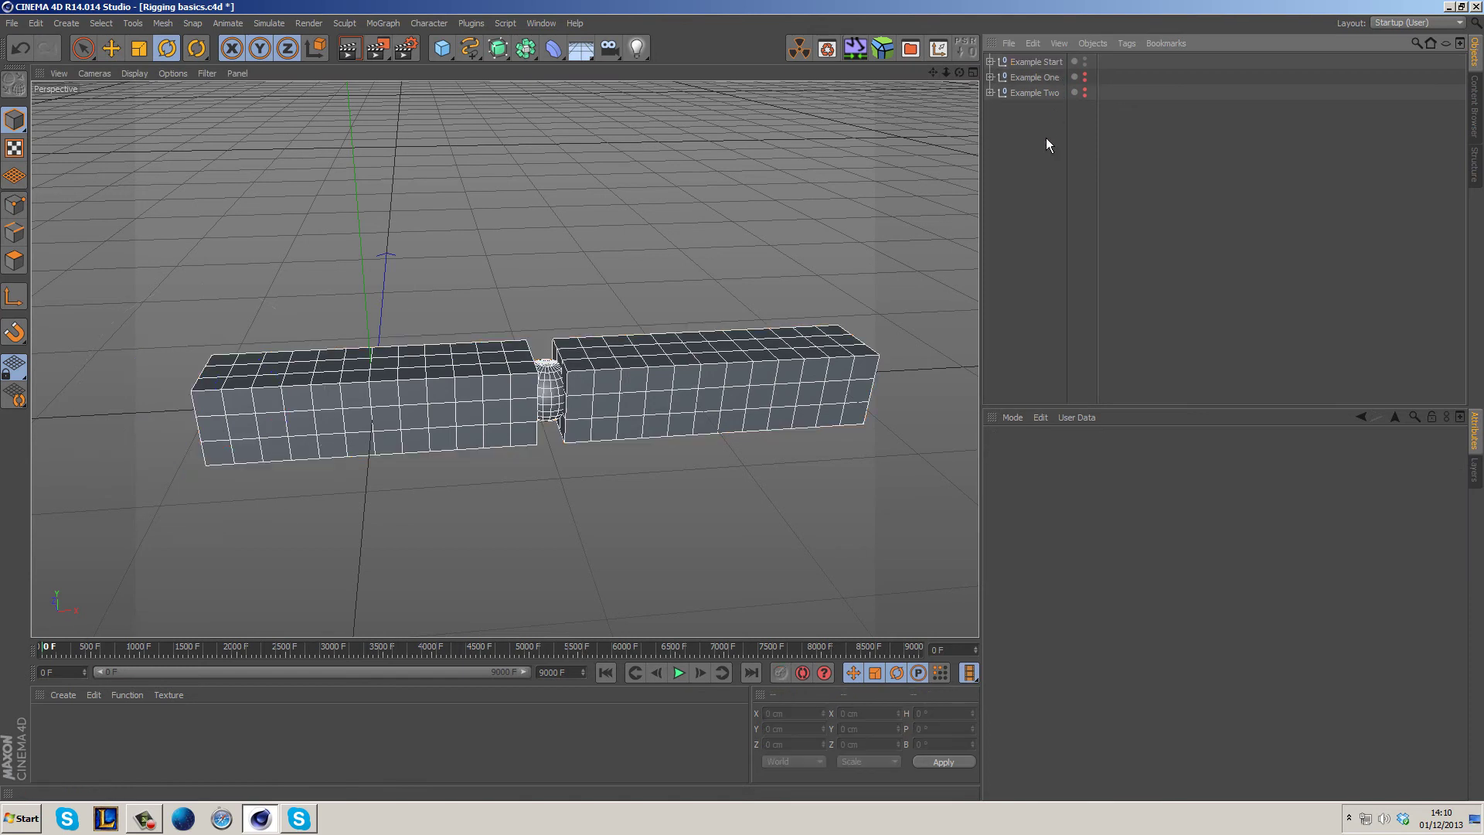
{"action": "left_click", "coordinate": [1045, 63]}
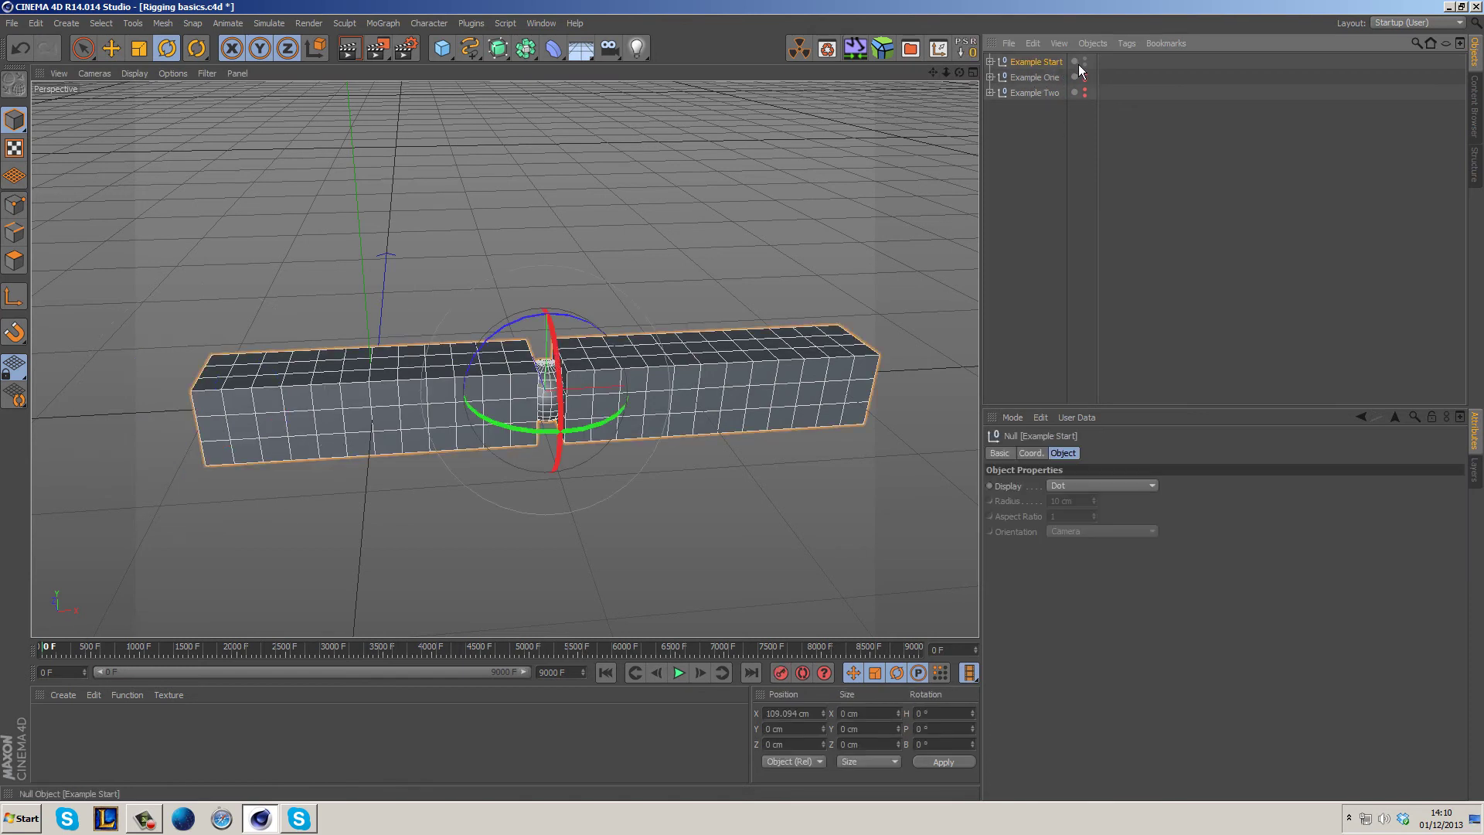
{"action": "left_click", "coordinate": [1085, 60]}
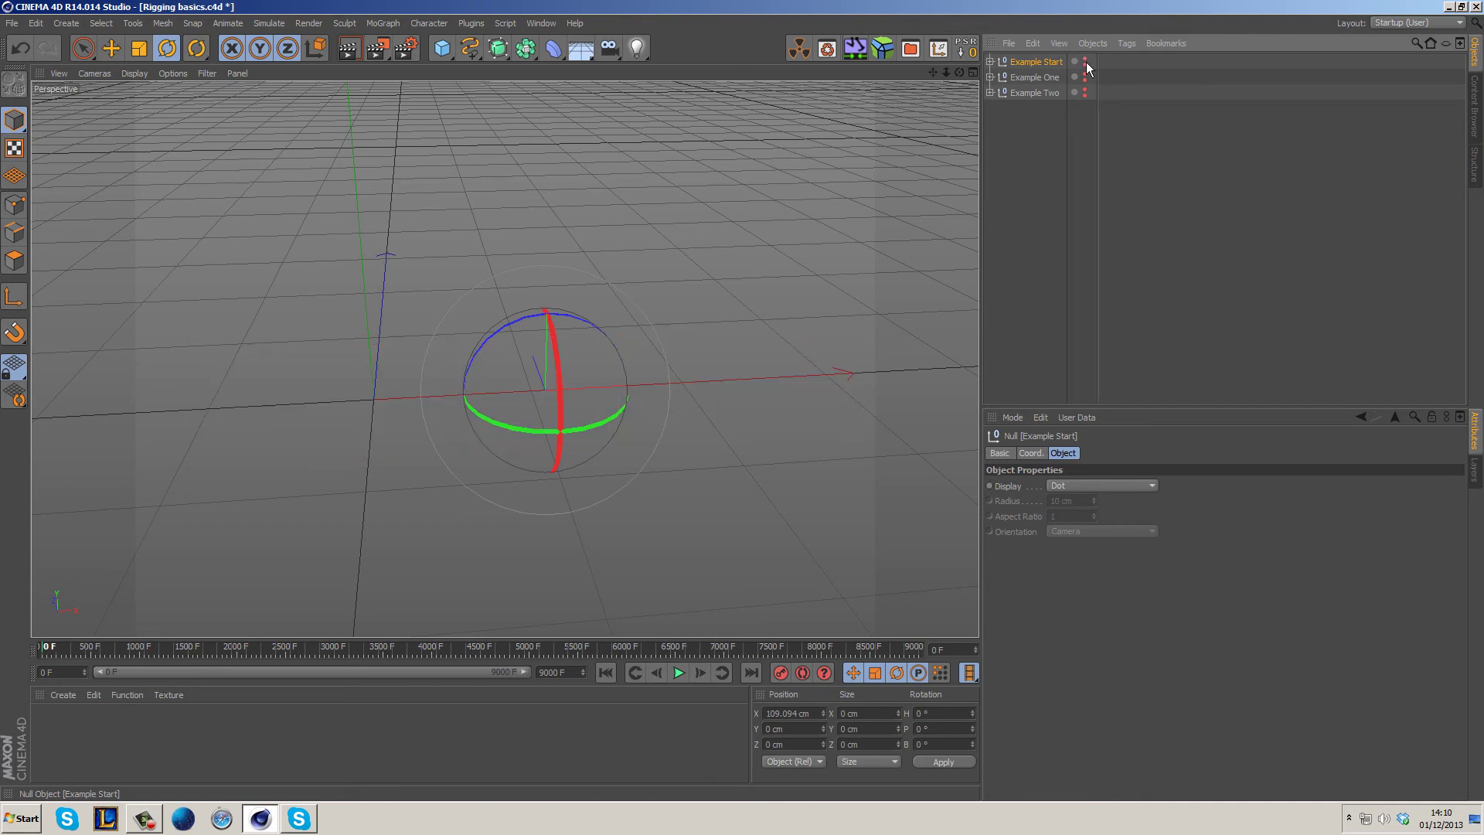
{"action": "left_click", "coordinate": [1085, 77]}
{"action": "left_click", "coordinate": [1023, 77]}
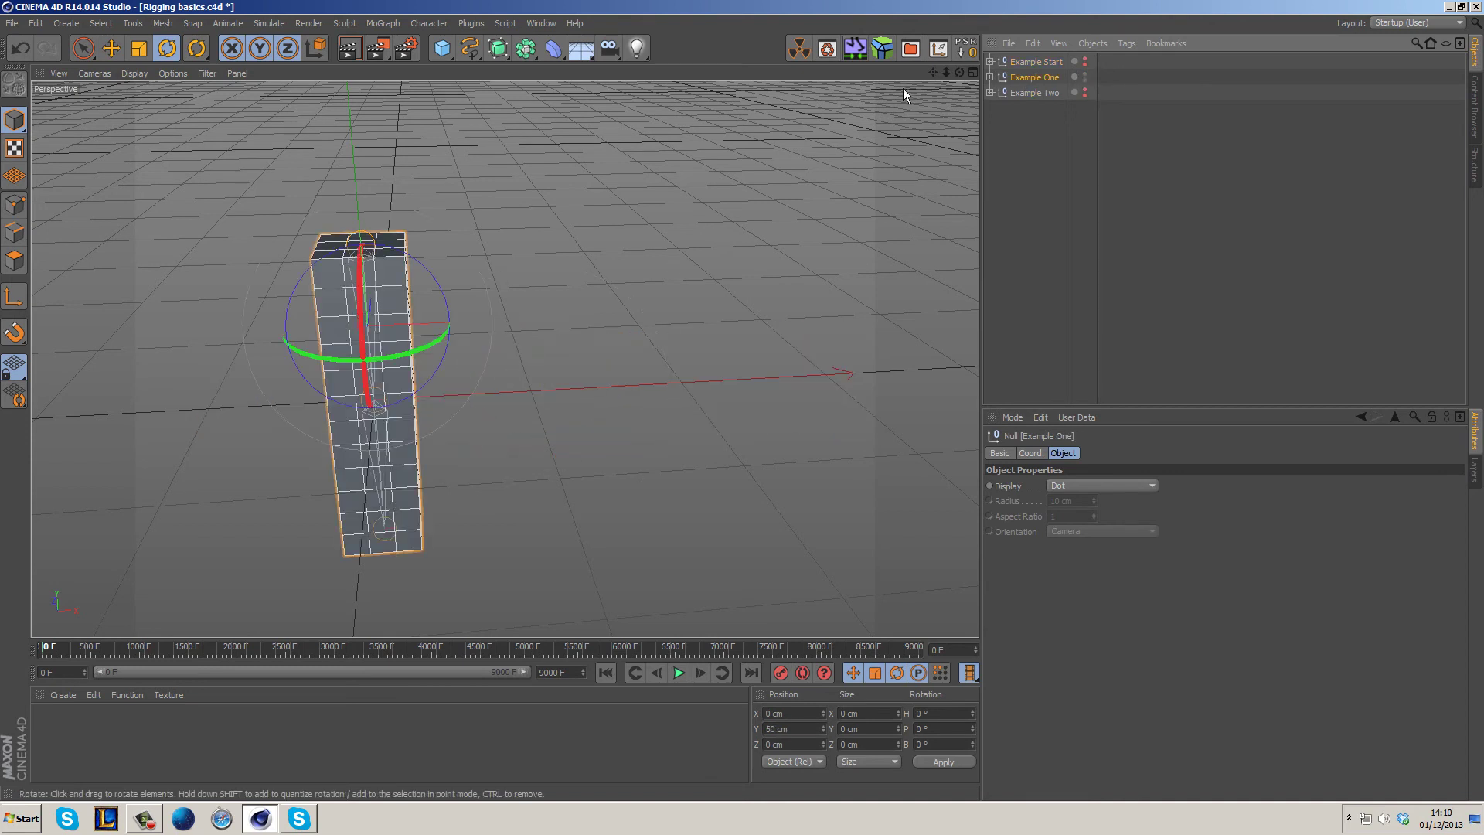
Examine the Joint, Joint.1 and Joint.2 chain in Example One, comparing it with the Shoulder, Elbow and ForeArm hierarchy of Example Start.
{"action": "left_click", "coordinate": [990, 77]}
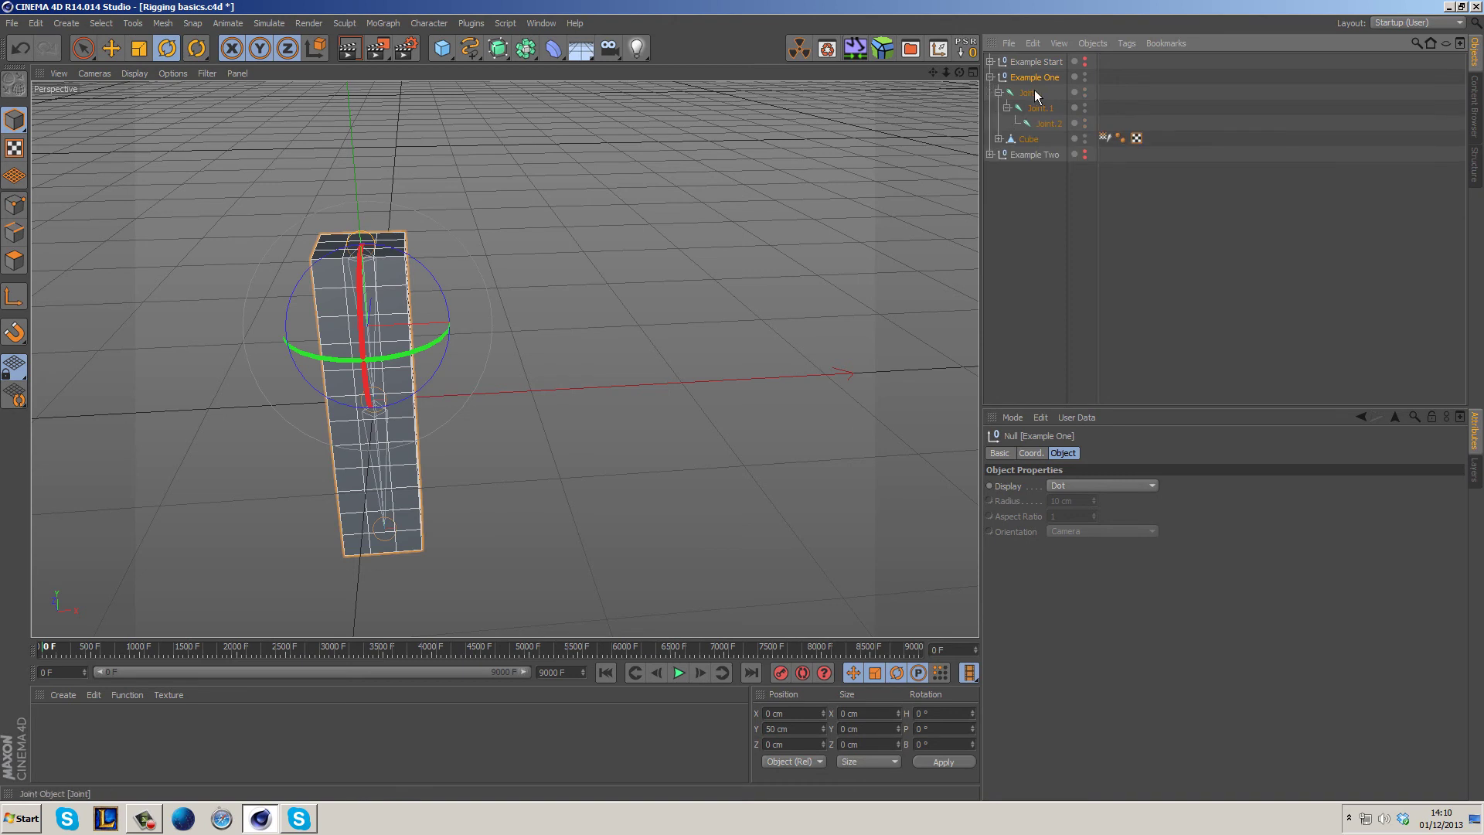
{"action": "left_click", "coordinate": [1034, 94]}
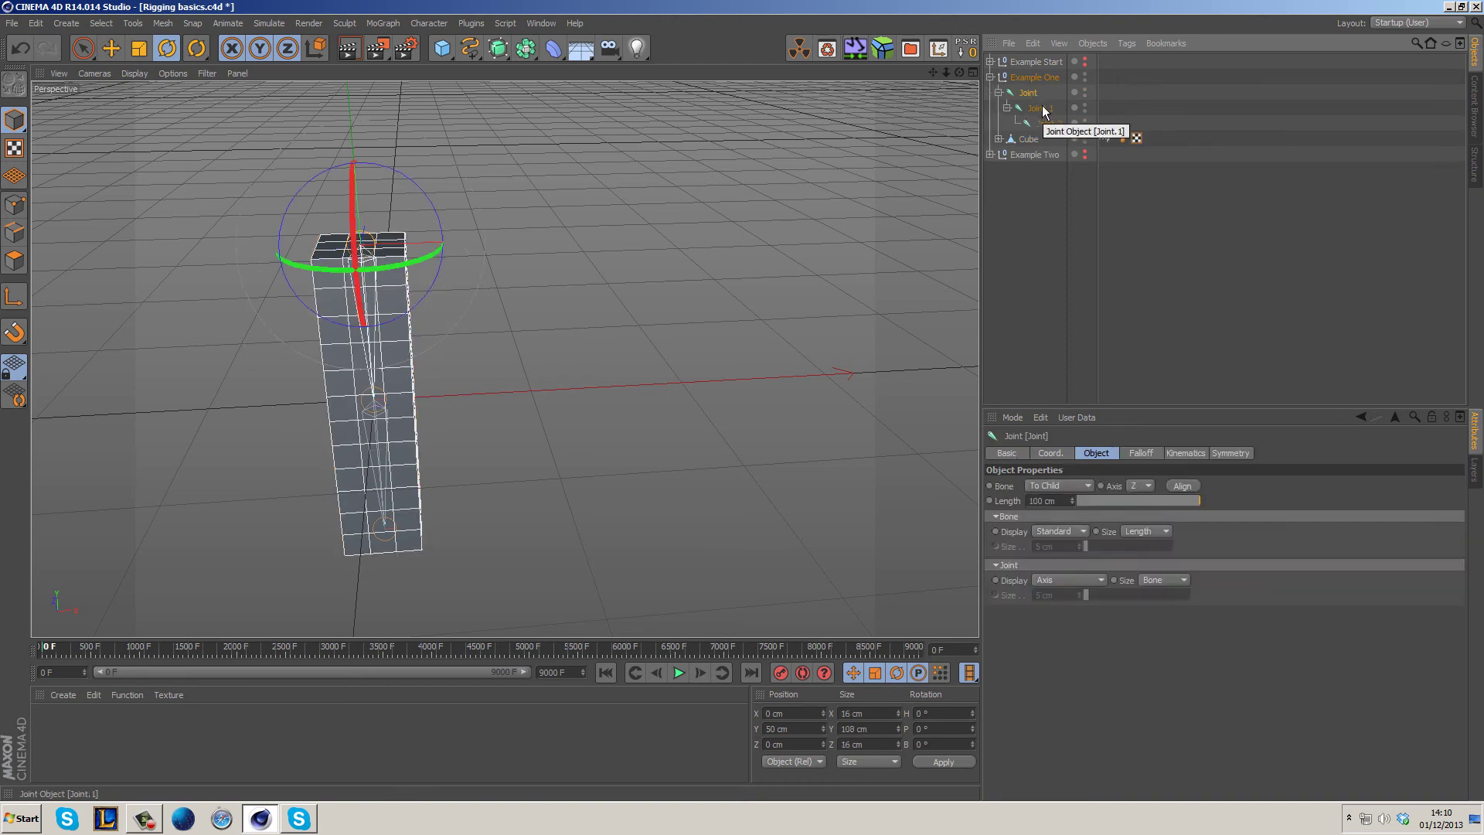
{"action": "left_click", "coordinate": [1042, 109]}
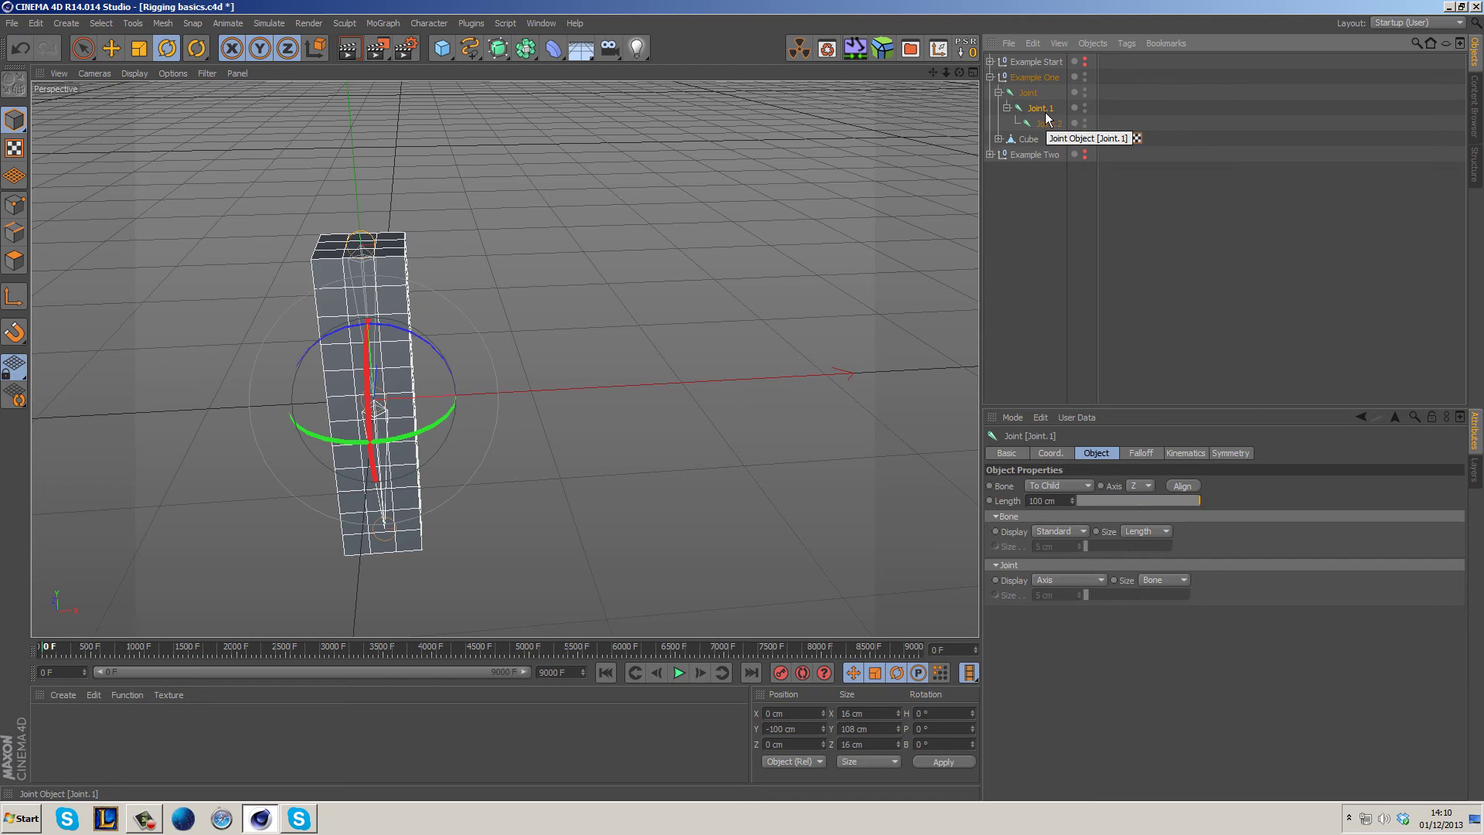
{"action": "left_click", "coordinate": [1048, 125]}
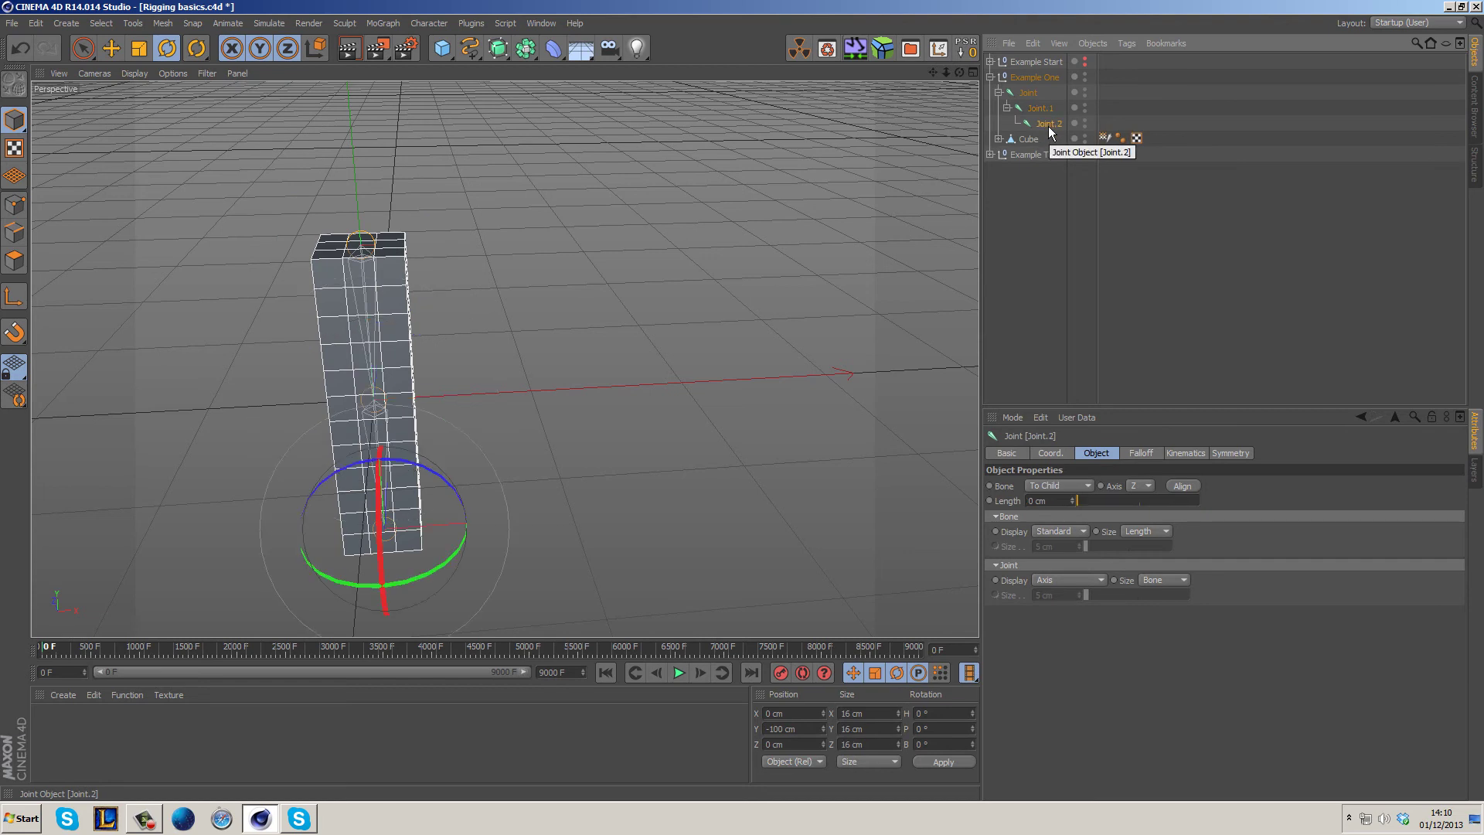
{"action": "left_click", "coordinate": [990, 62]}
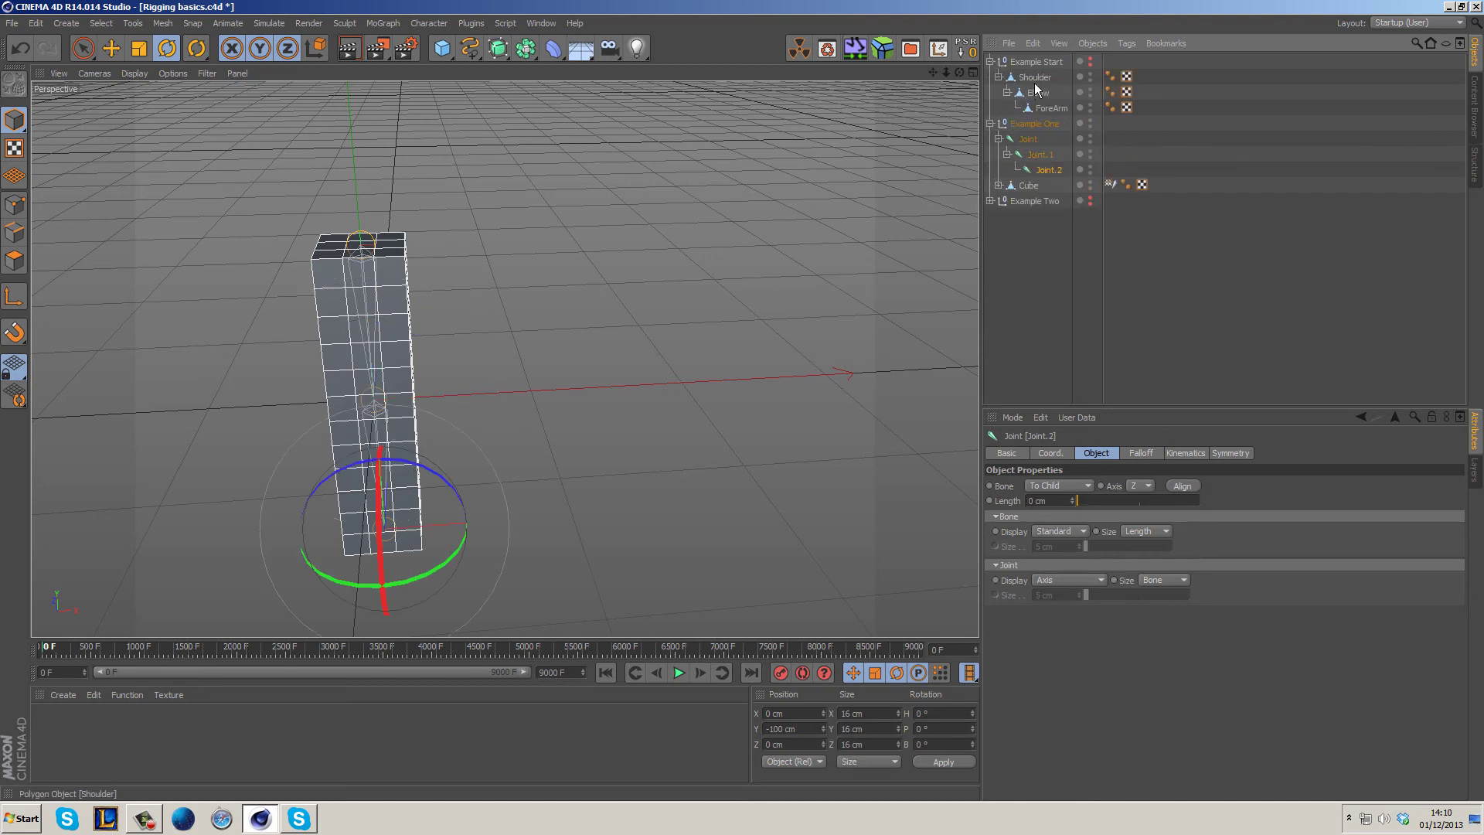
{"action": "left_click", "coordinate": [1036, 136]}
{"action": "left_click", "coordinate": [1040, 155]}
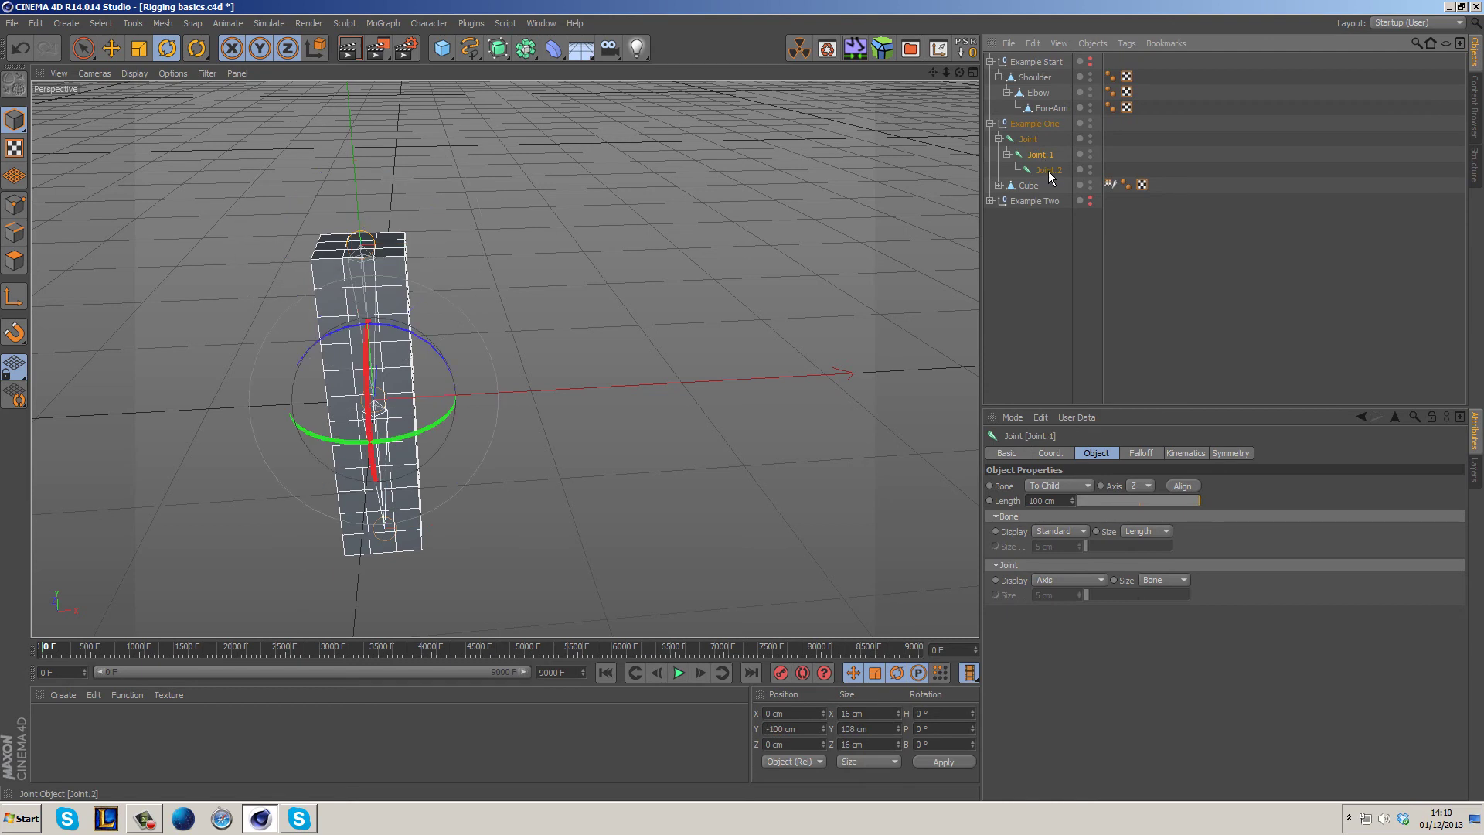
Check the selection and axis of each joint in the Example One chain, comparing them with the Shoulder and Elbow in Example Start.
{"action": "left_click", "coordinate": [1033, 141]}
{"action": "left_click", "coordinate": [1036, 156]}
{"action": "left_click", "coordinate": [1047, 171]}
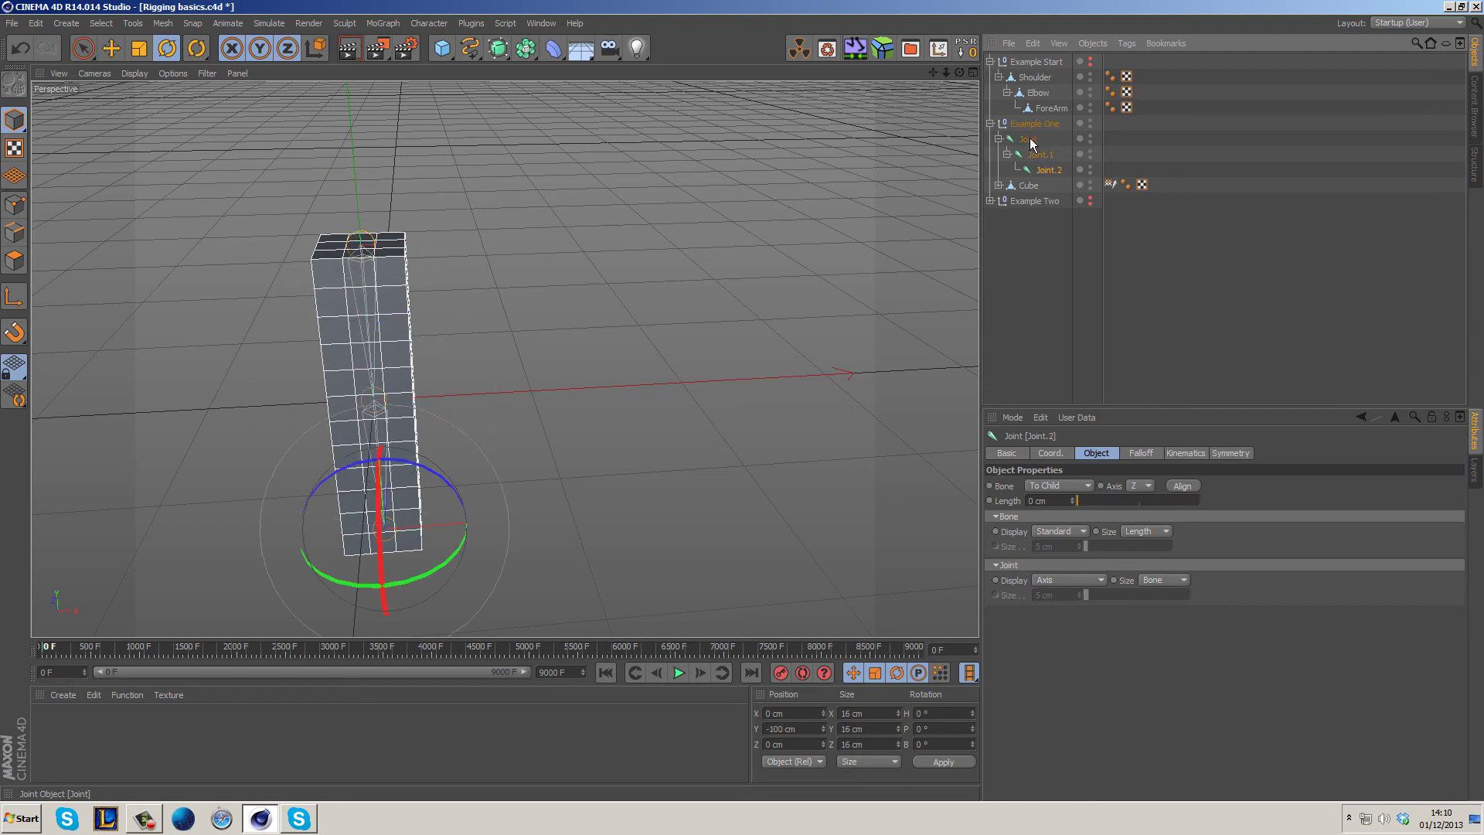
{"action": "left_click", "coordinate": [1030, 141]}
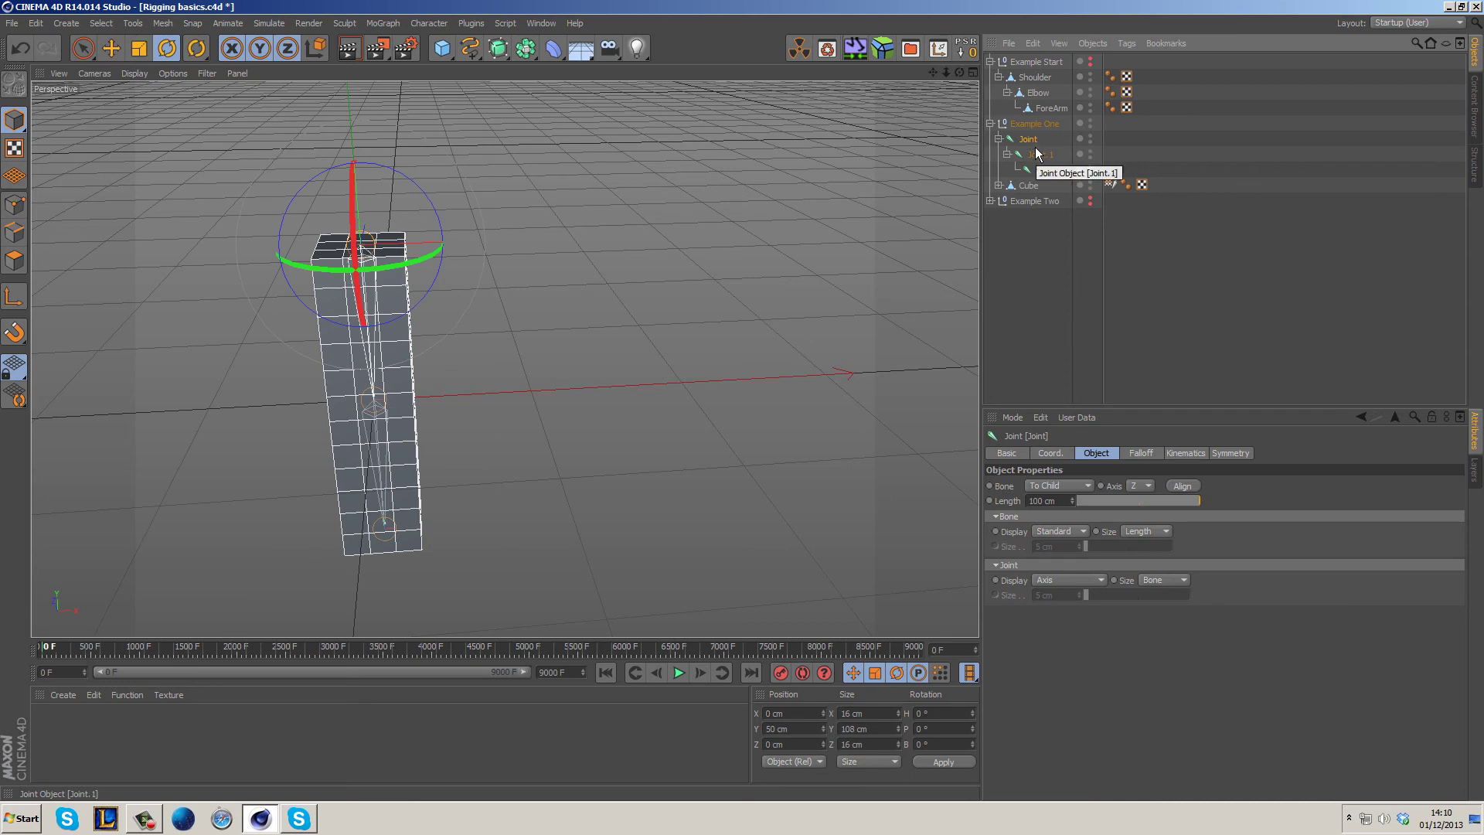
{"action": "left_click", "coordinate": [1030, 75]}
{"action": "left_click", "coordinate": [1025, 91]}
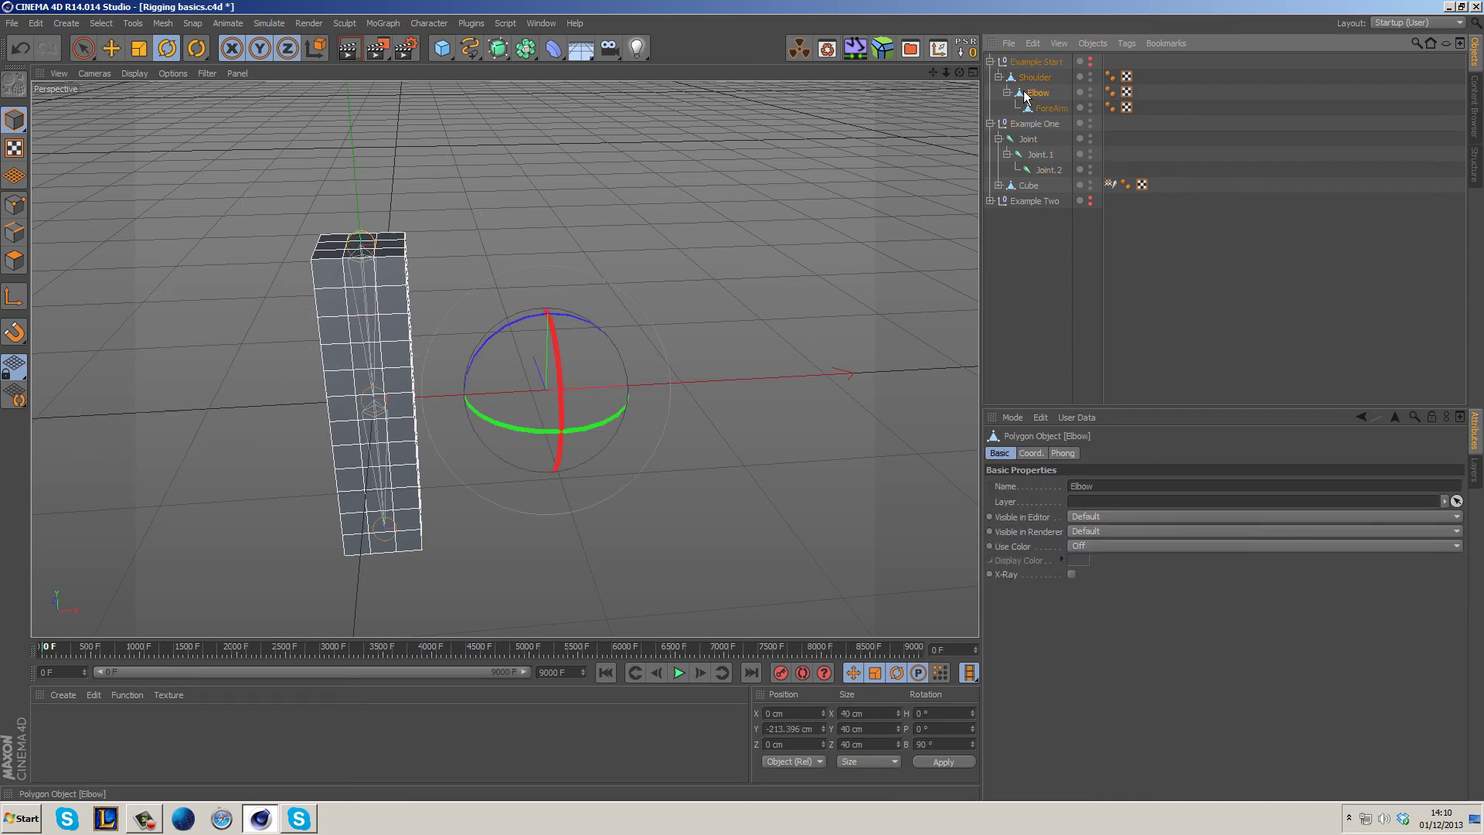
{"action": "left_click", "coordinate": [1015, 138]}
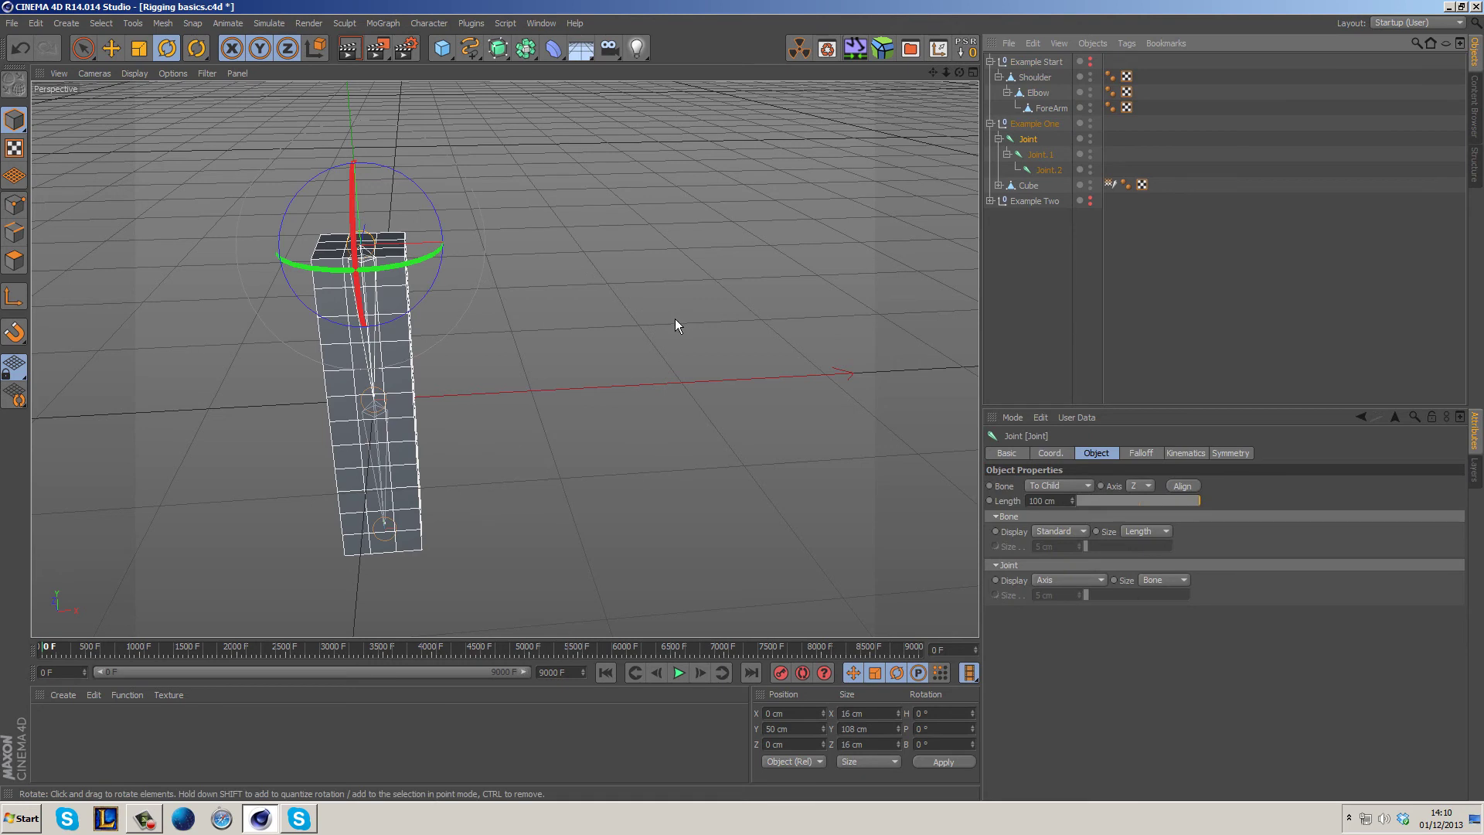
Try rotating the root Joint by about -21.5° pitch and then Joint.1 in Example One, undoing each rotation.
{"action": "key", "text": "o"}
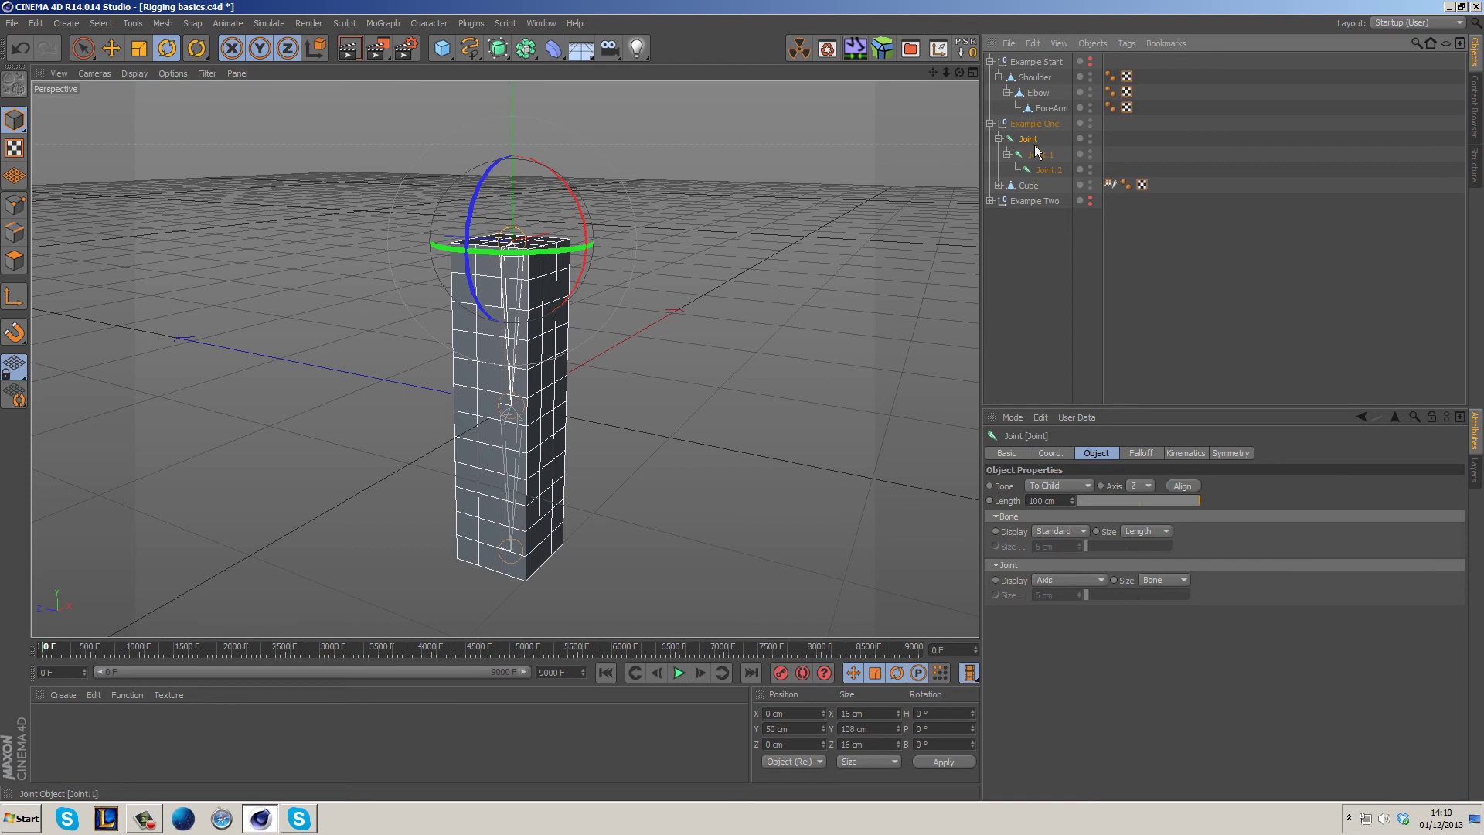
{"action": "left_click_drag", "start_coordinate": [564, 191], "coordinate": [535, 192]}
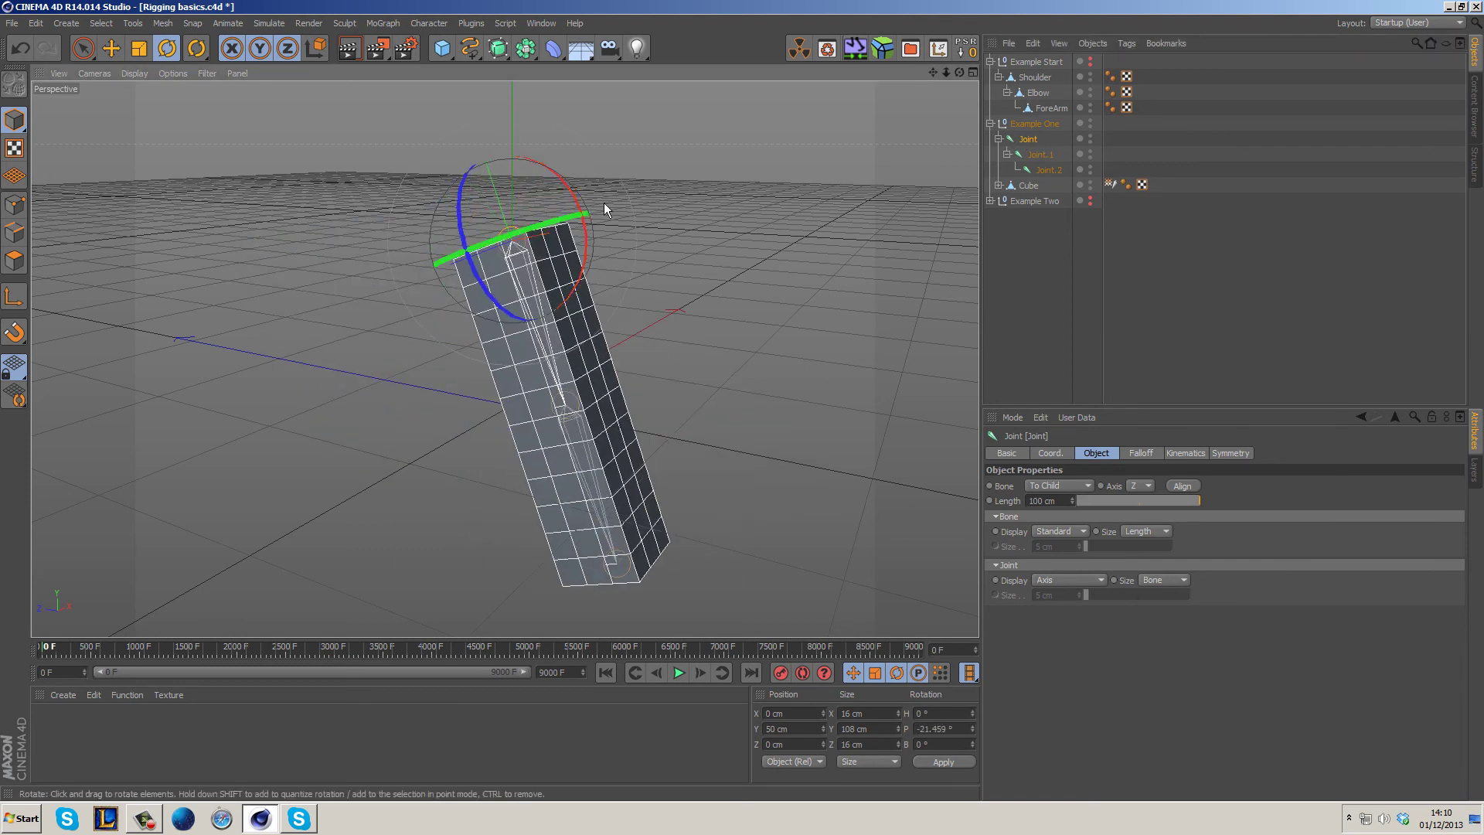
{"action": "key", "text": "ctrl+z"}
{"action": "left_click", "coordinate": [1041, 156]}
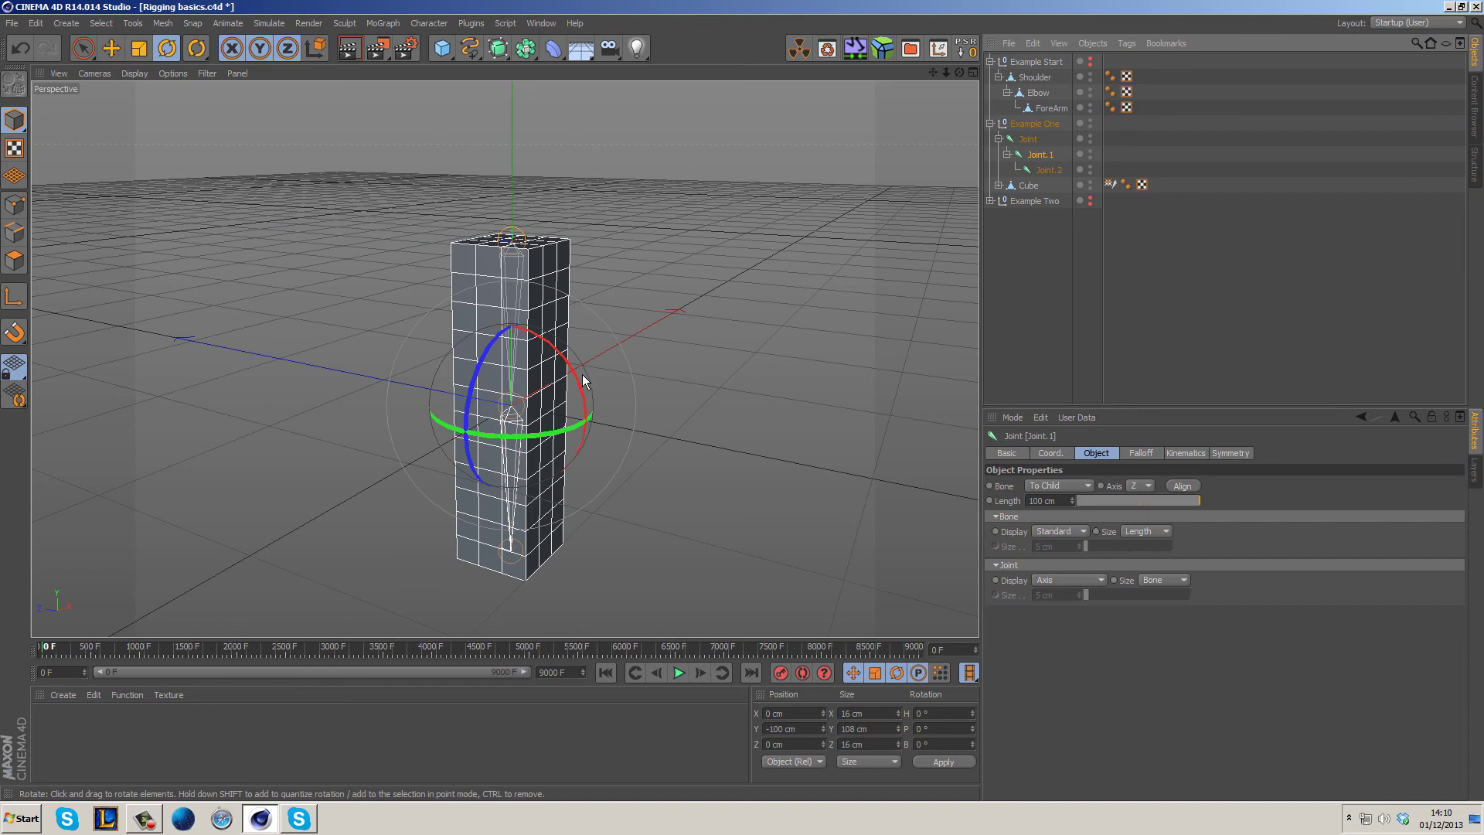
{"action": "left_click_drag", "start_coordinate": [575, 385], "coordinate": [640, 368]}
{"action": "left_click_drag", "start_coordinate": [637, 365], "coordinate": [637, 365]}
{"action": "key", "text": "ctrl+z"}
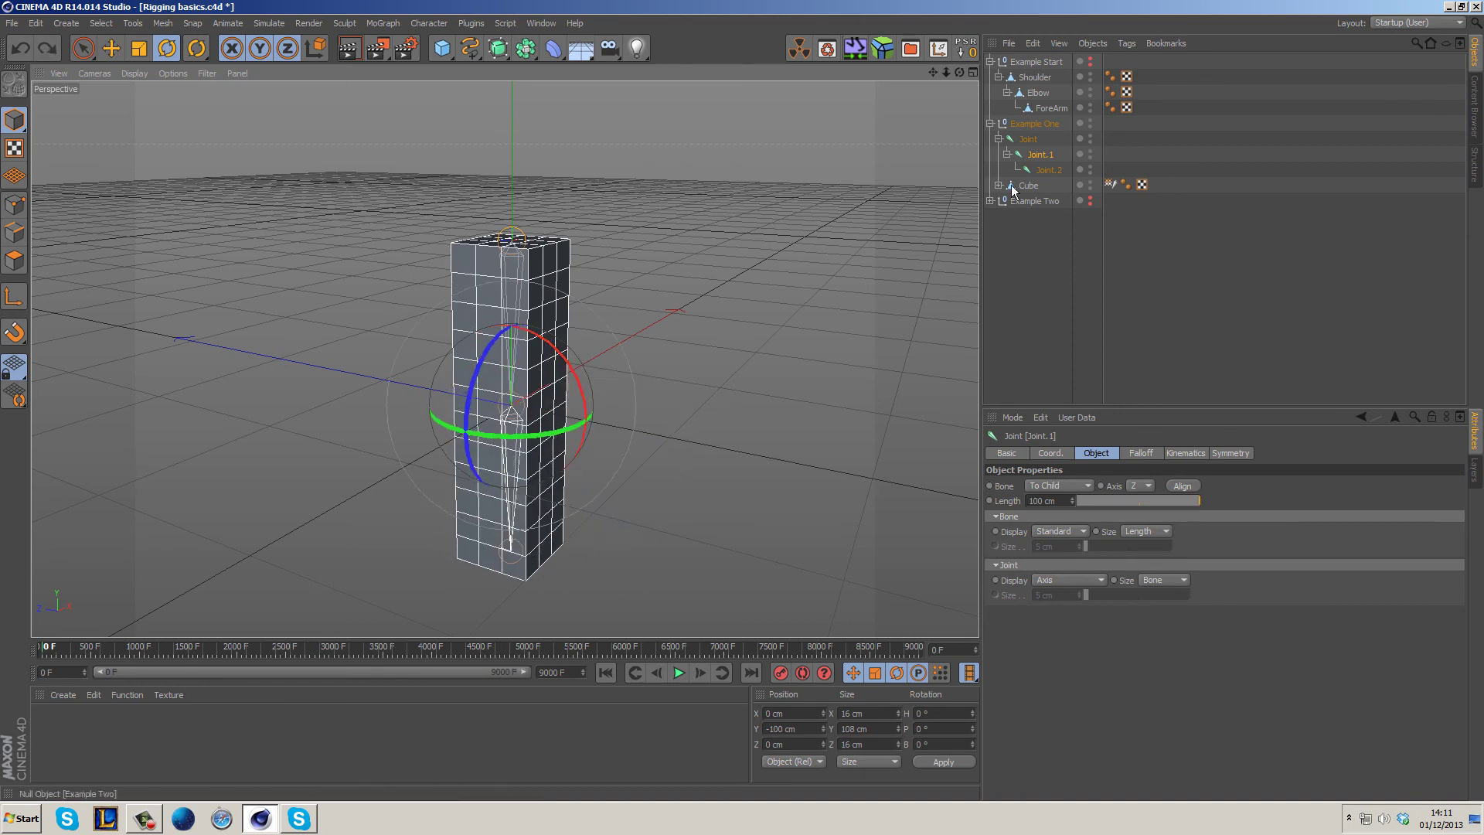
Try rotating Joint.2 at the end of the Example One chain to about 35° pitch and undo the rotation.
{"action": "left_click", "coordinate": [1048, 169]}
{"action": "left_click_drag", "start_coordinate": [576, 506], "coordinate": [646, 583]}
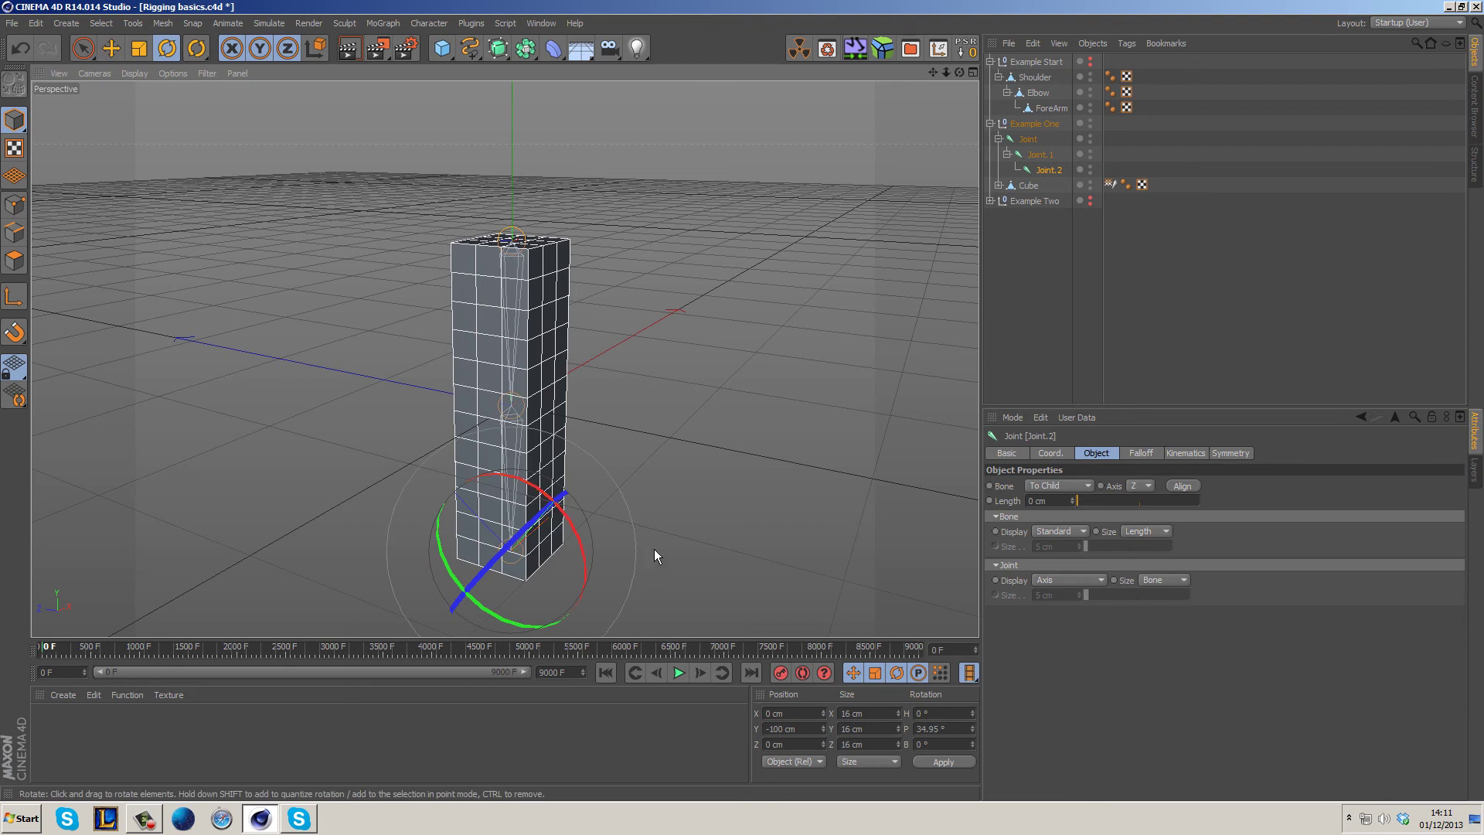
{"action": "key", "text": "ctrl+z"}
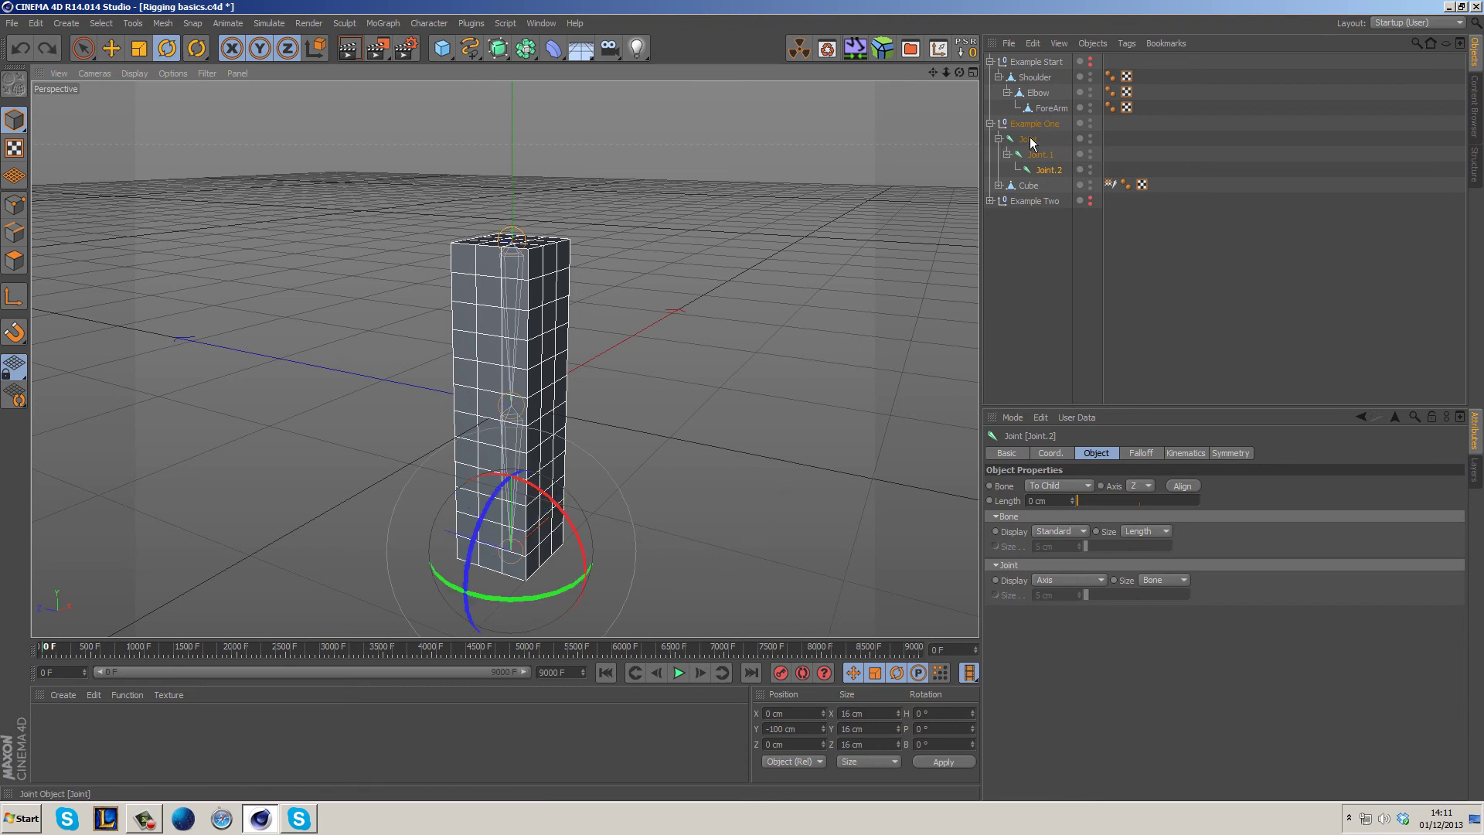
Examine the Skin object under the Example One Cube, and look up the Skin command among the character tools.
{"action": "left_click", "coordinate": [999, 184]}
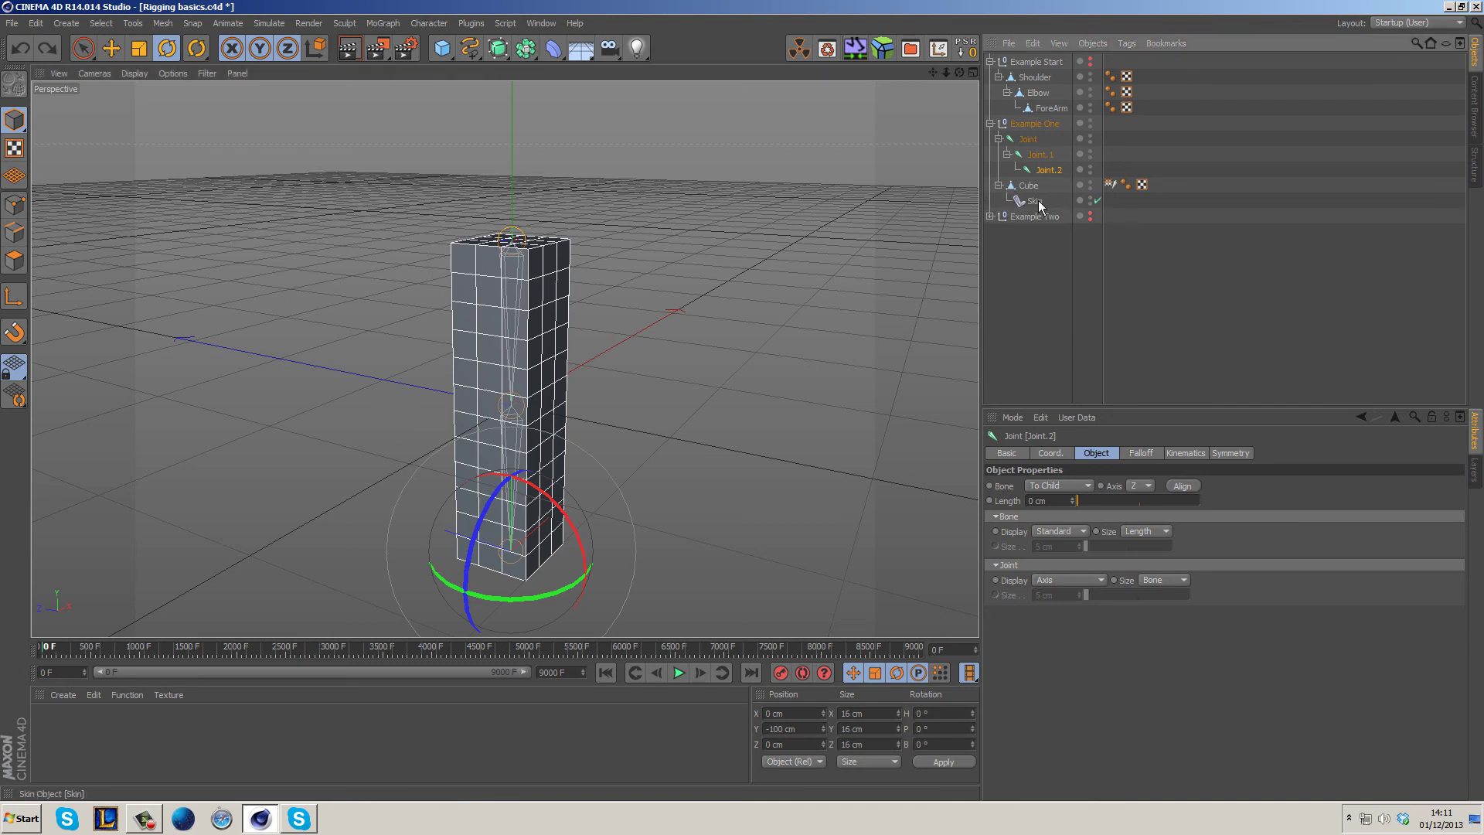
{"action": "left_click", "coordinate": [1036, 201]}
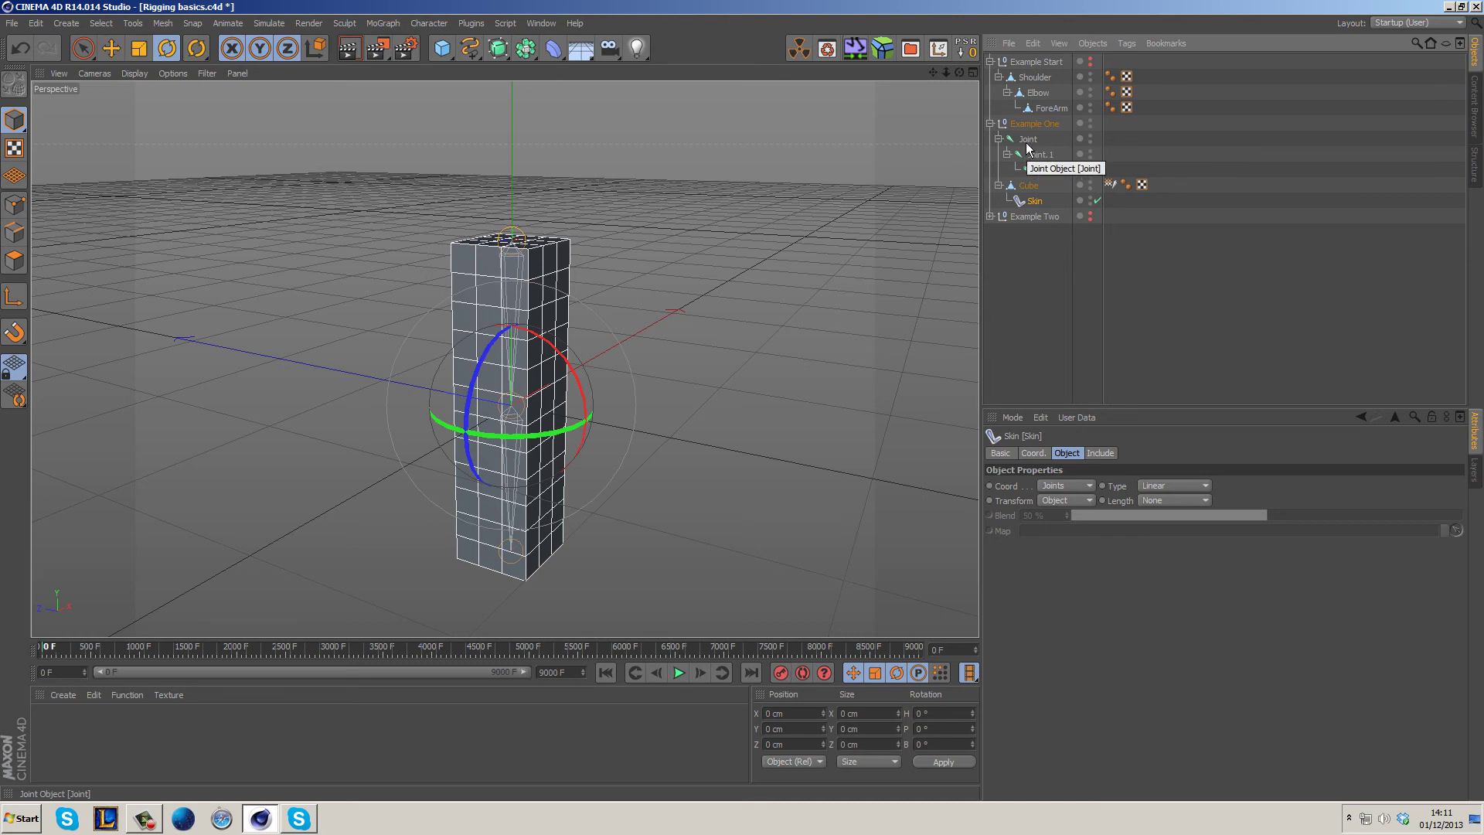
{"action": "left_click", "coordinate": [1033, 189]}
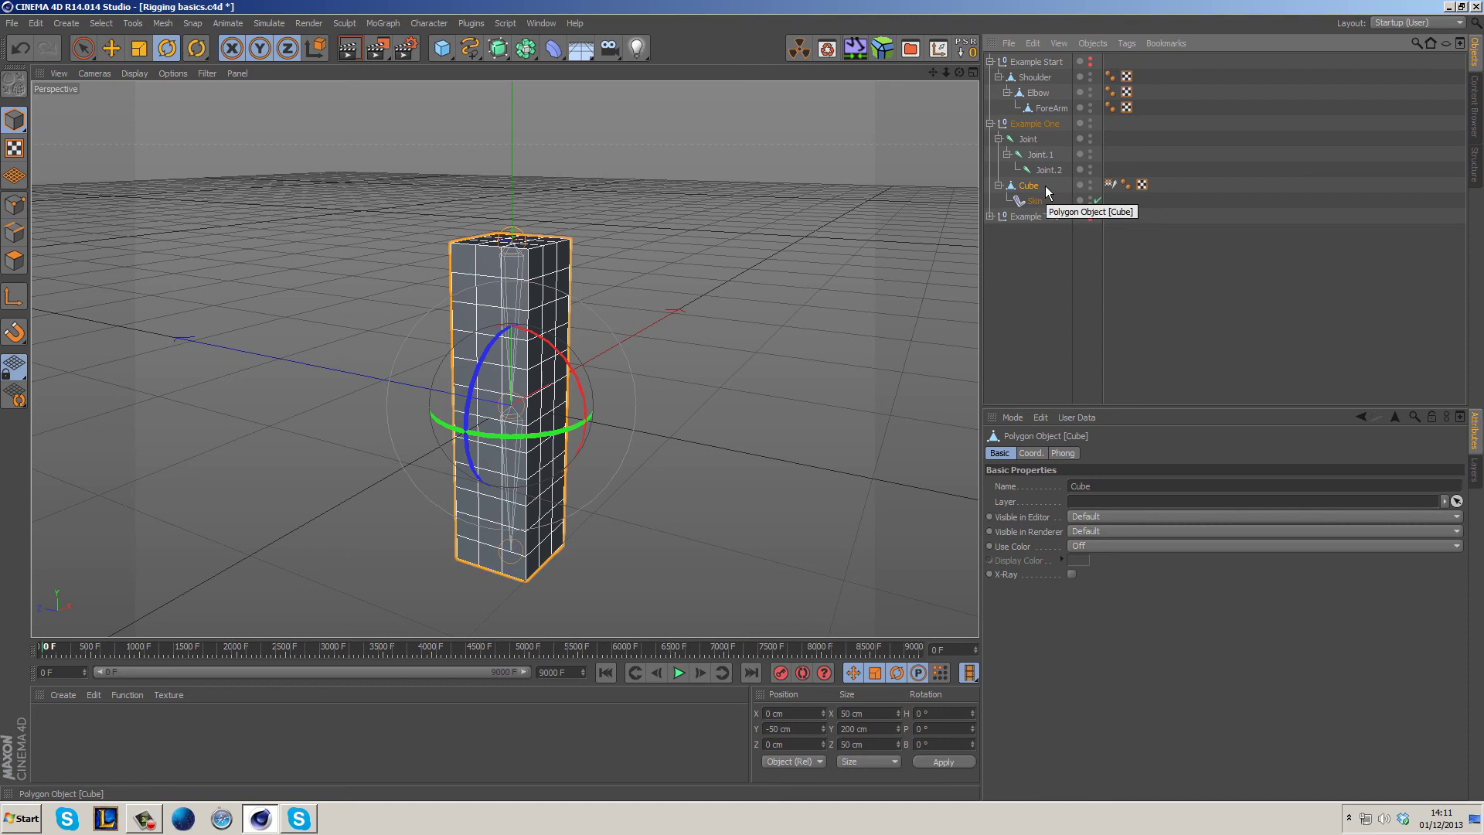
{"action": "left_click", "coordinate": [427, 23]}
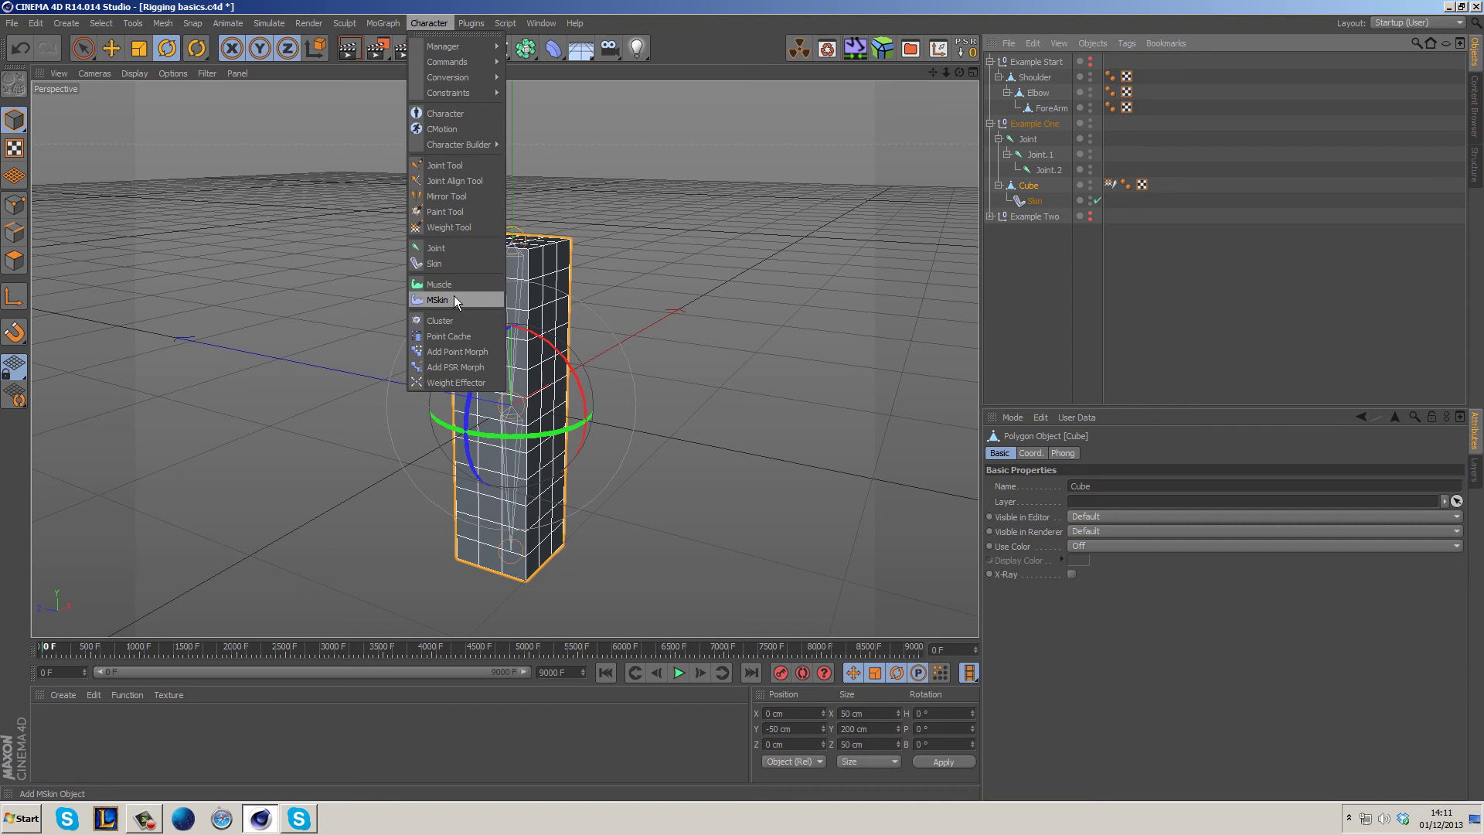
{"action": "left_click", "coordinate": [780, 201]}
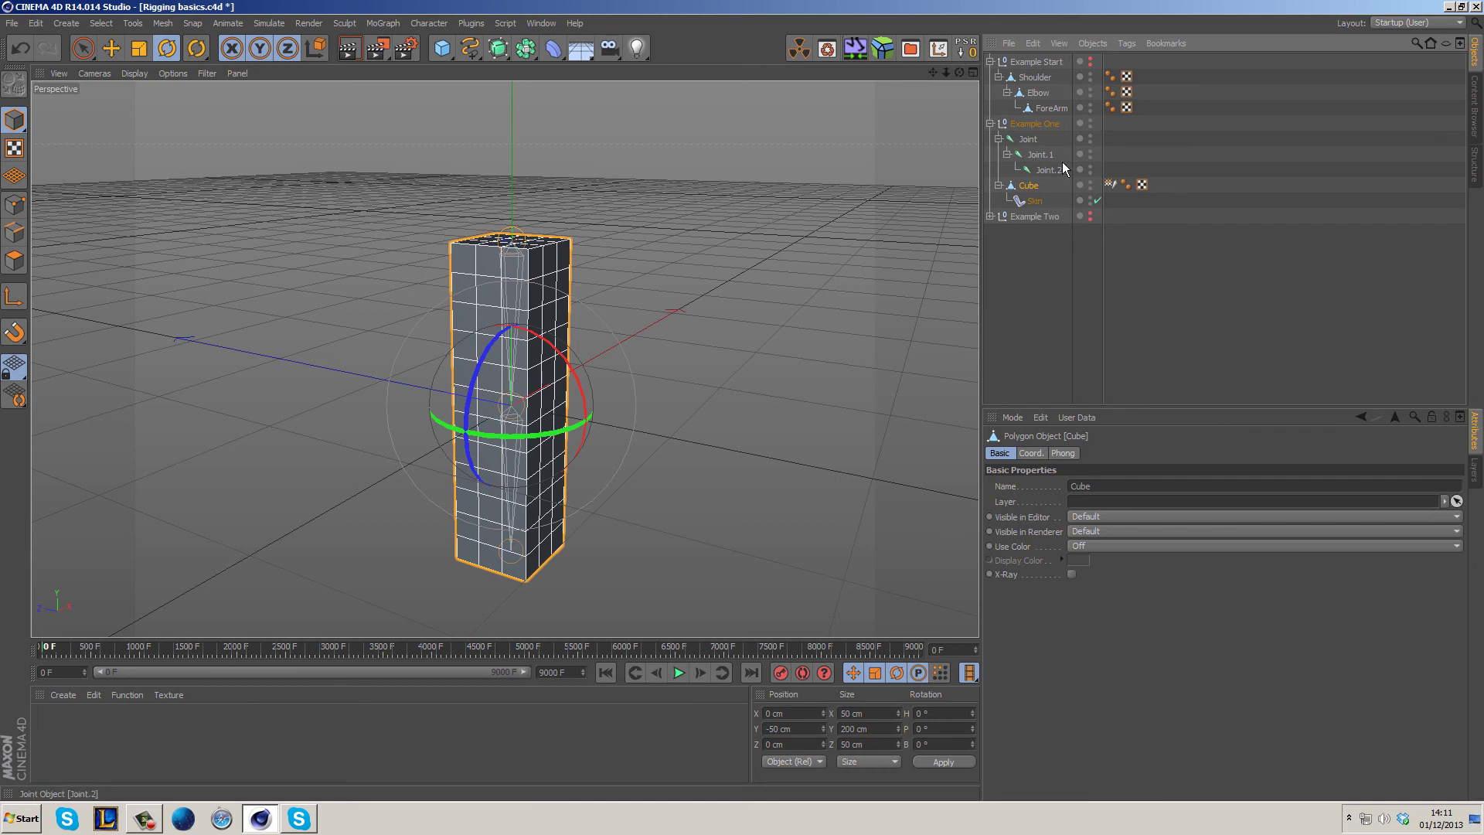
Check the root Joint, then try rotating Joint.1 to bend the skinned Cube and undo the rotation.
{"action": "left_click", "coordinate": [1028, 140]}
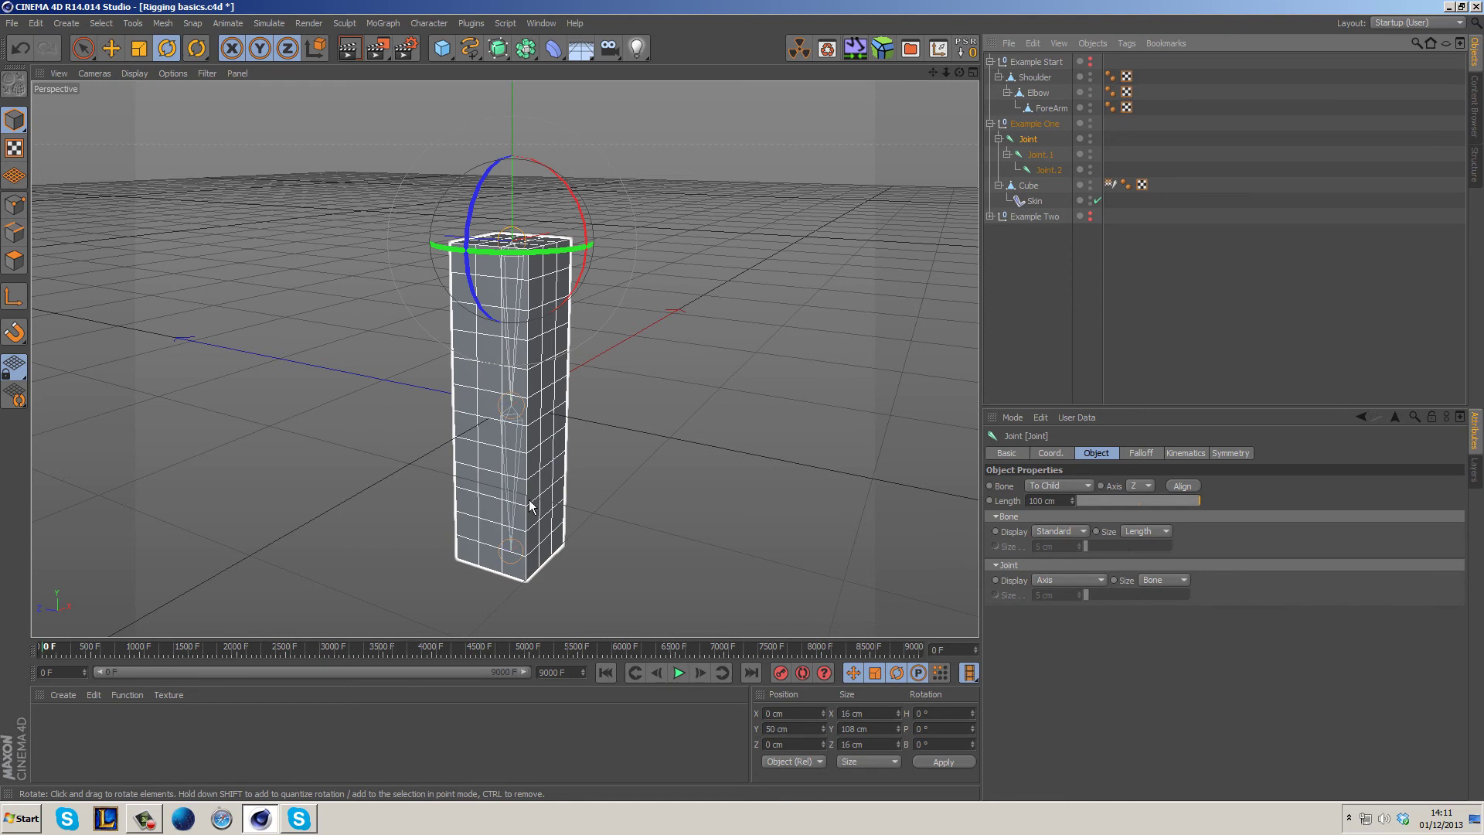
{"action": "left_click", "coordinate": [1040, 154]}
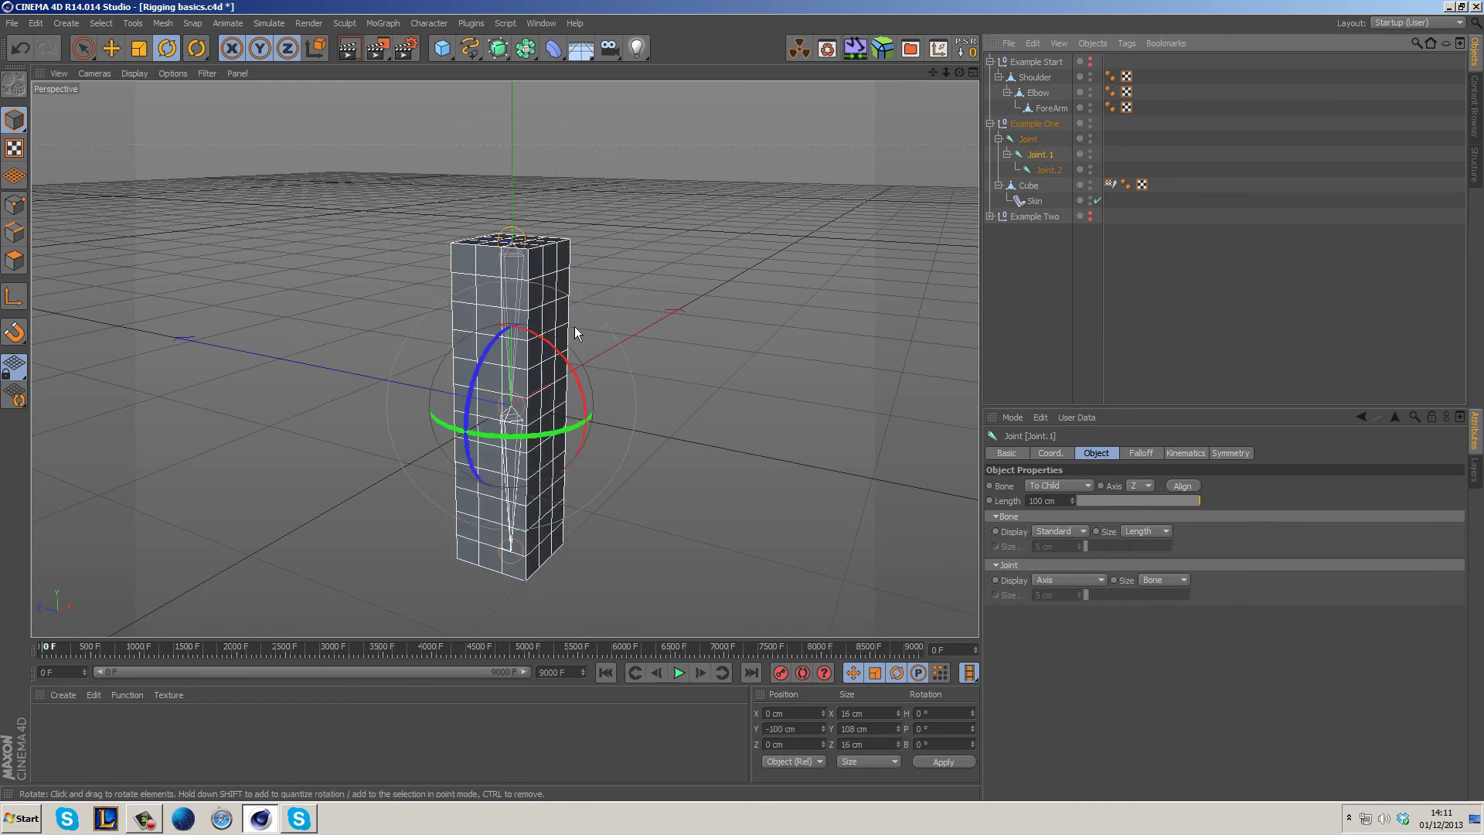
{"action": "left_click_drag", "start_coordinate": [572, 364], "coordinate": [575, 324]}
{"action": "key", "text": "ctrl+z"}
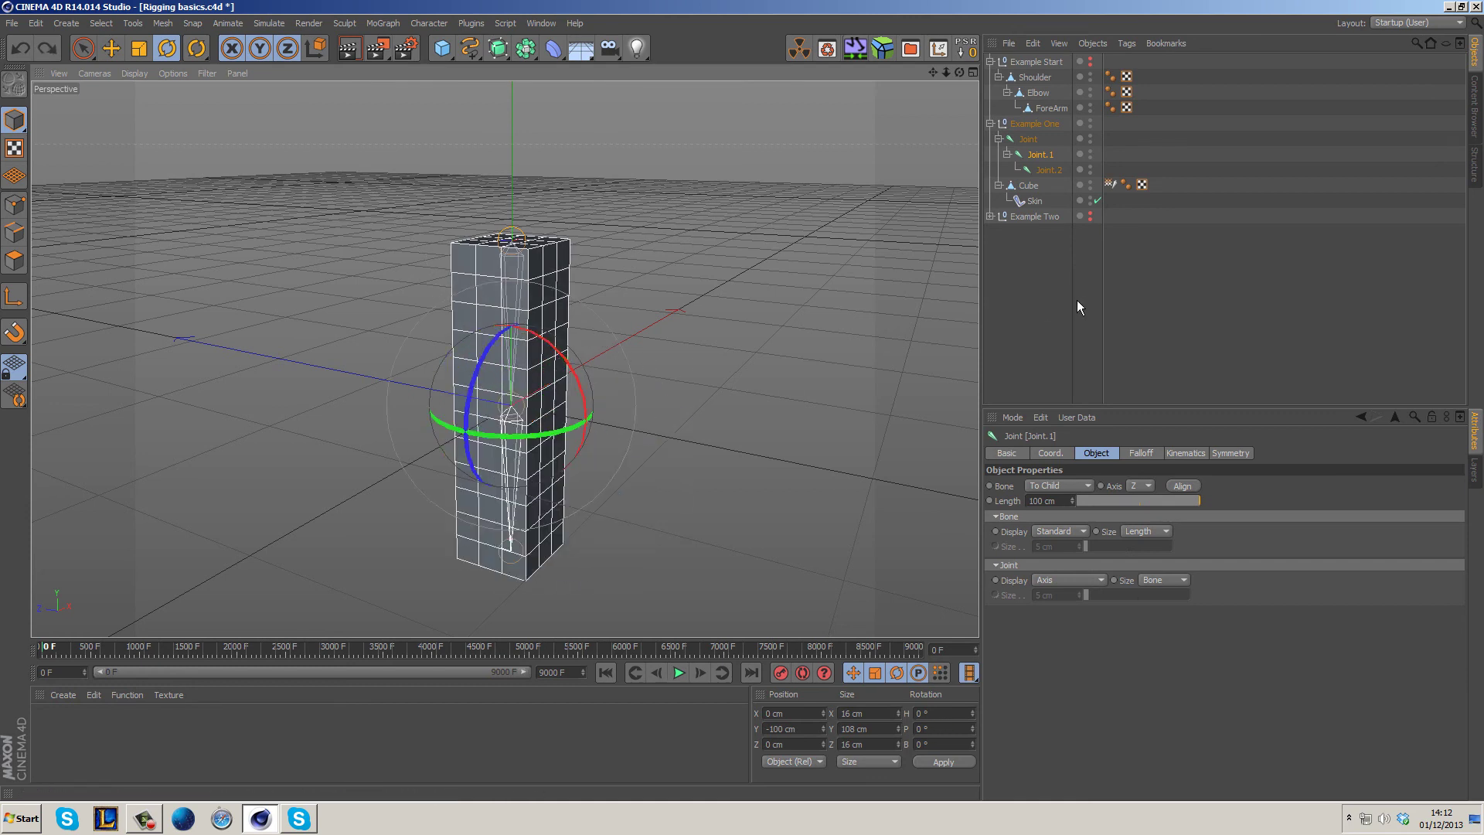
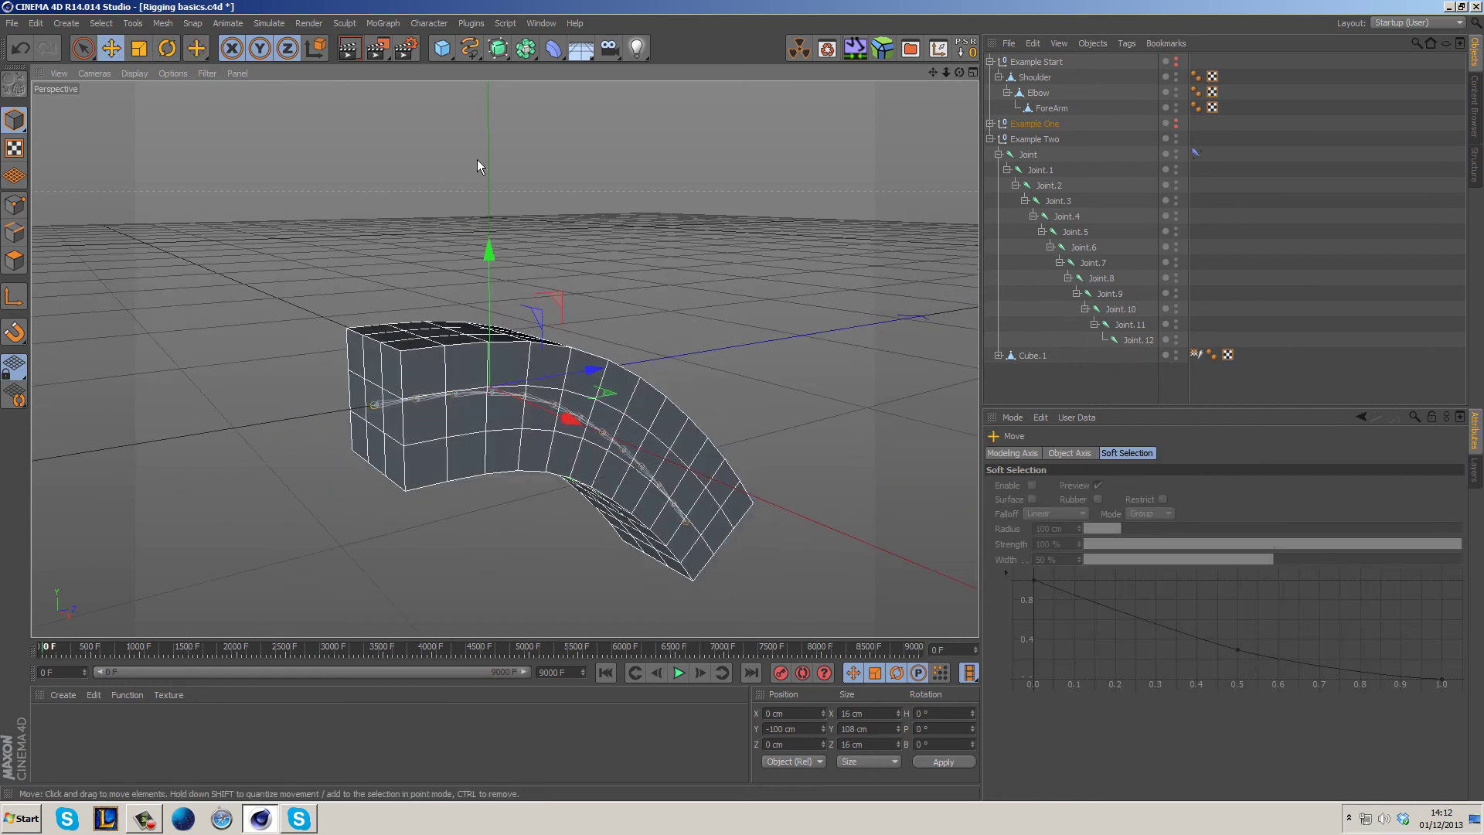
Play the animation and move the Example Two group to about X 49 cm, Y 54 cm to test its dynamics.
{"action": "left_click", "coordinate": [678, 672]}
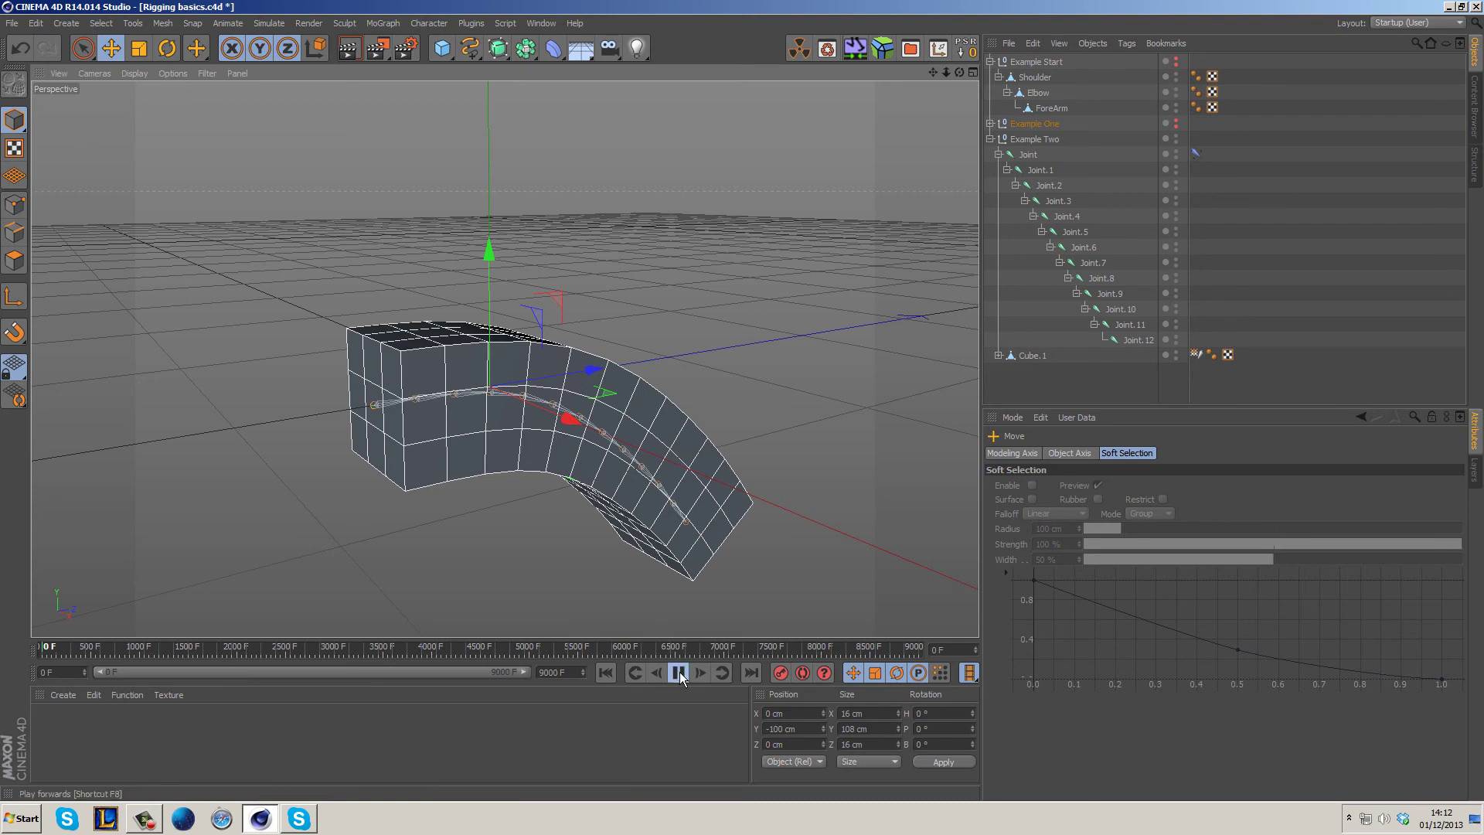
{"action": "left_click", "coordinate": [1020, 140]}
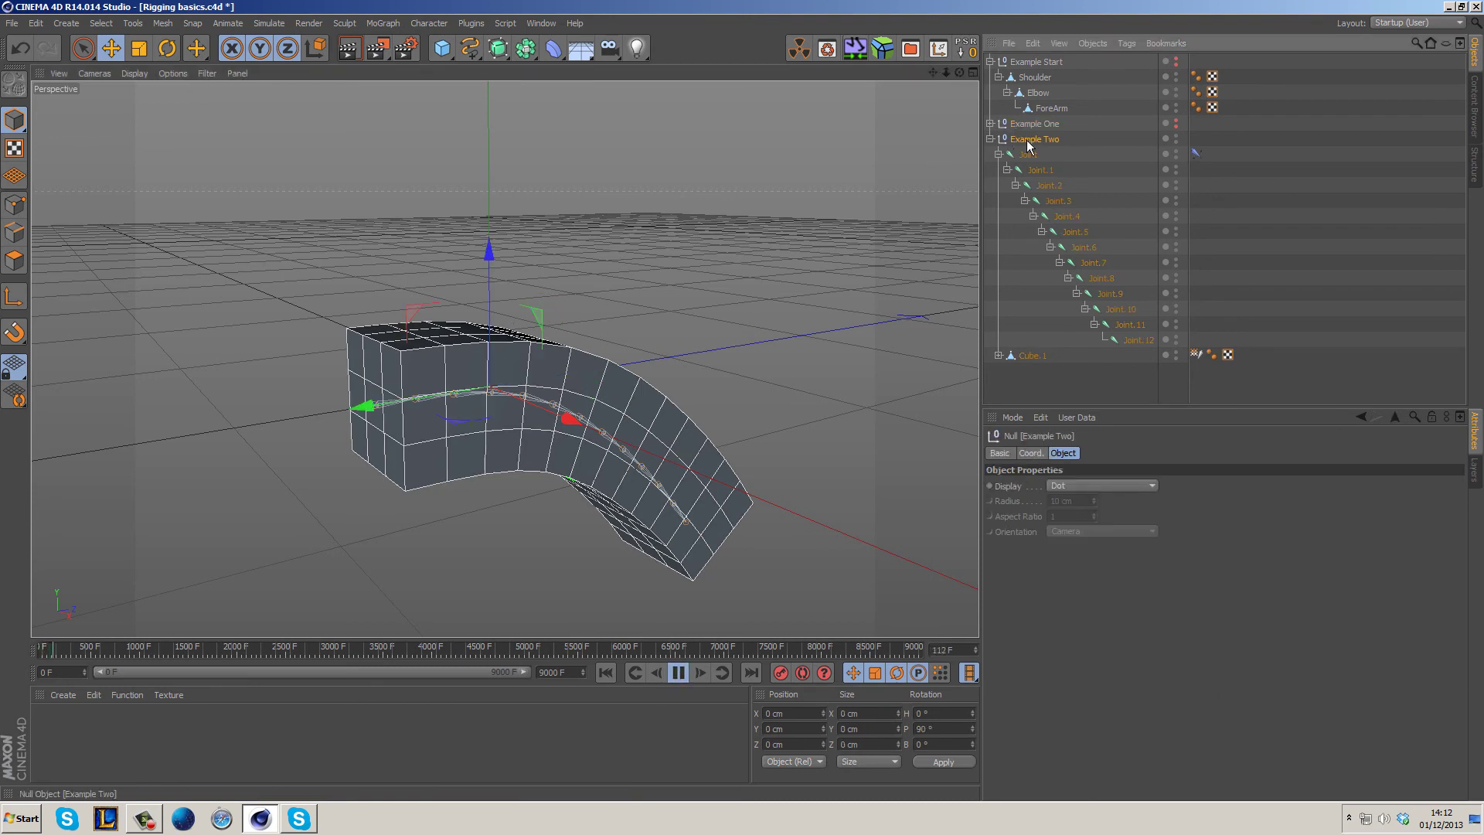
{"action": "left_click_drag", "start_coordinate": [527, 315], "coordinate": [561, 309]}
{"action": "left_click_drag", "start_coordinate": [513, 374], "coordinate": [644, 456], "text": "alt"}
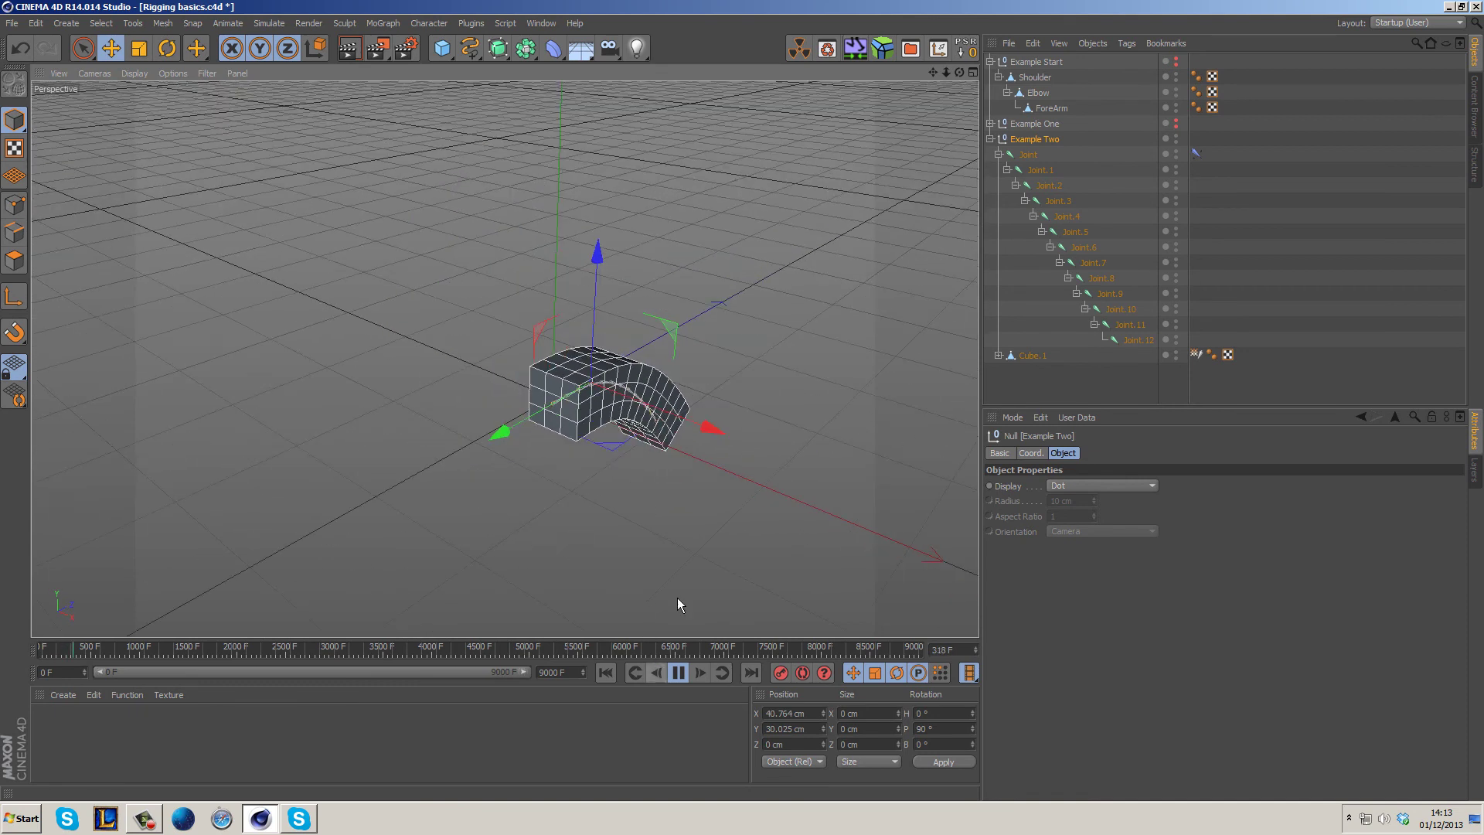
{"action": "left_click_drag", "start_coordinate": [672, 332], "coordinate": [679, 301]}
Open the Dynamics settings of the Example Two IK tag and set Strength to 50 % and Rot Hold to 52 %.
{"action": "left_click", "coordinate": [1197, 154]}
{"action": "left_click", "coordinate": [1175, 452]}
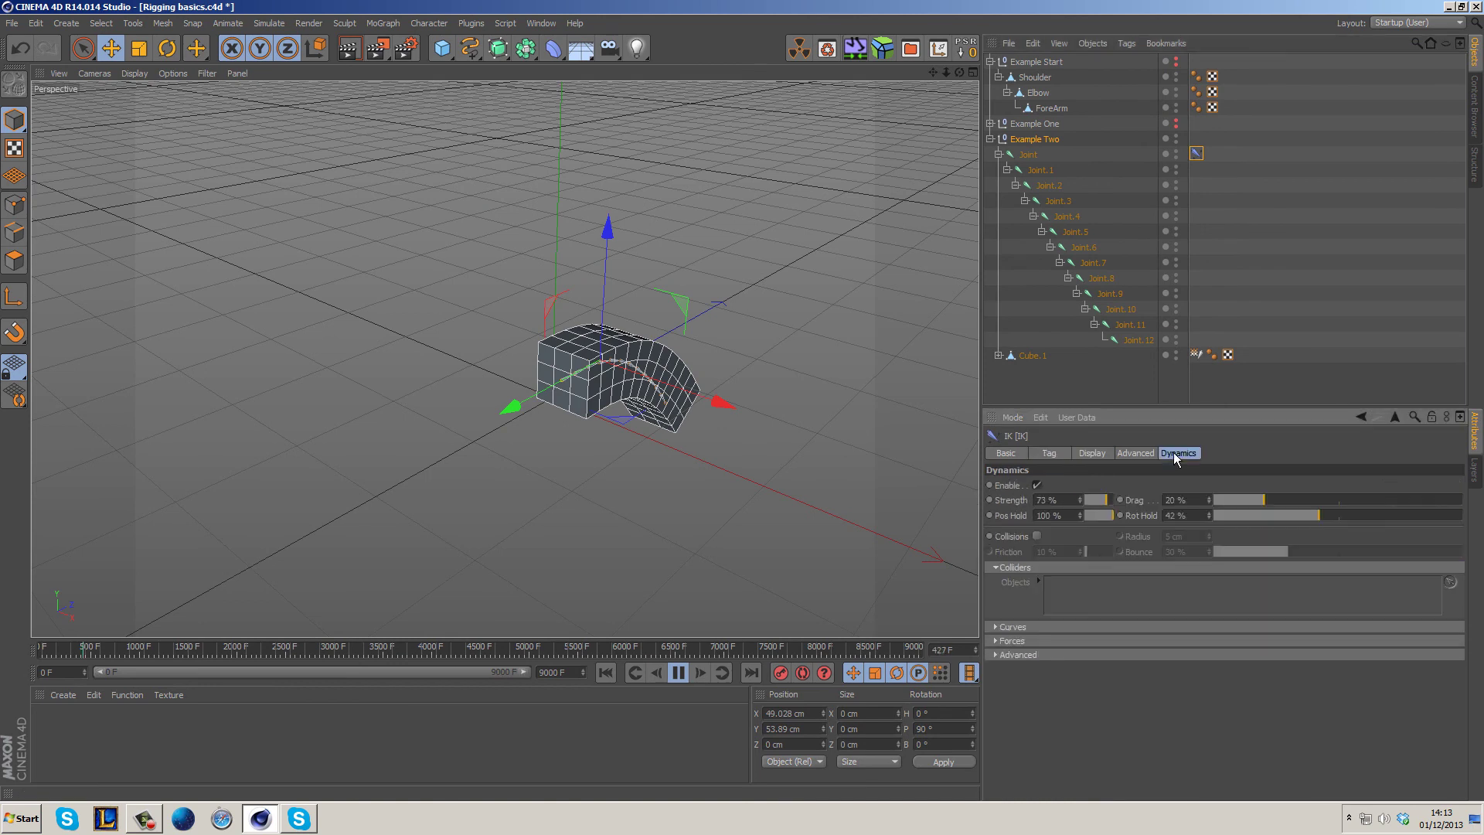
{"action": "mouse_move", "coordinate": [1305, 516]}
{"action": "left_mouse_down"}
{"action": "mouse_move", "coordinate": [1331, 513]}
{"action": "mouse_move", "coordinate": [1286, 517]}
{"action": "mouse_move", "coordinate": [1309, 517]}
{"action": "left_mouse_up"}
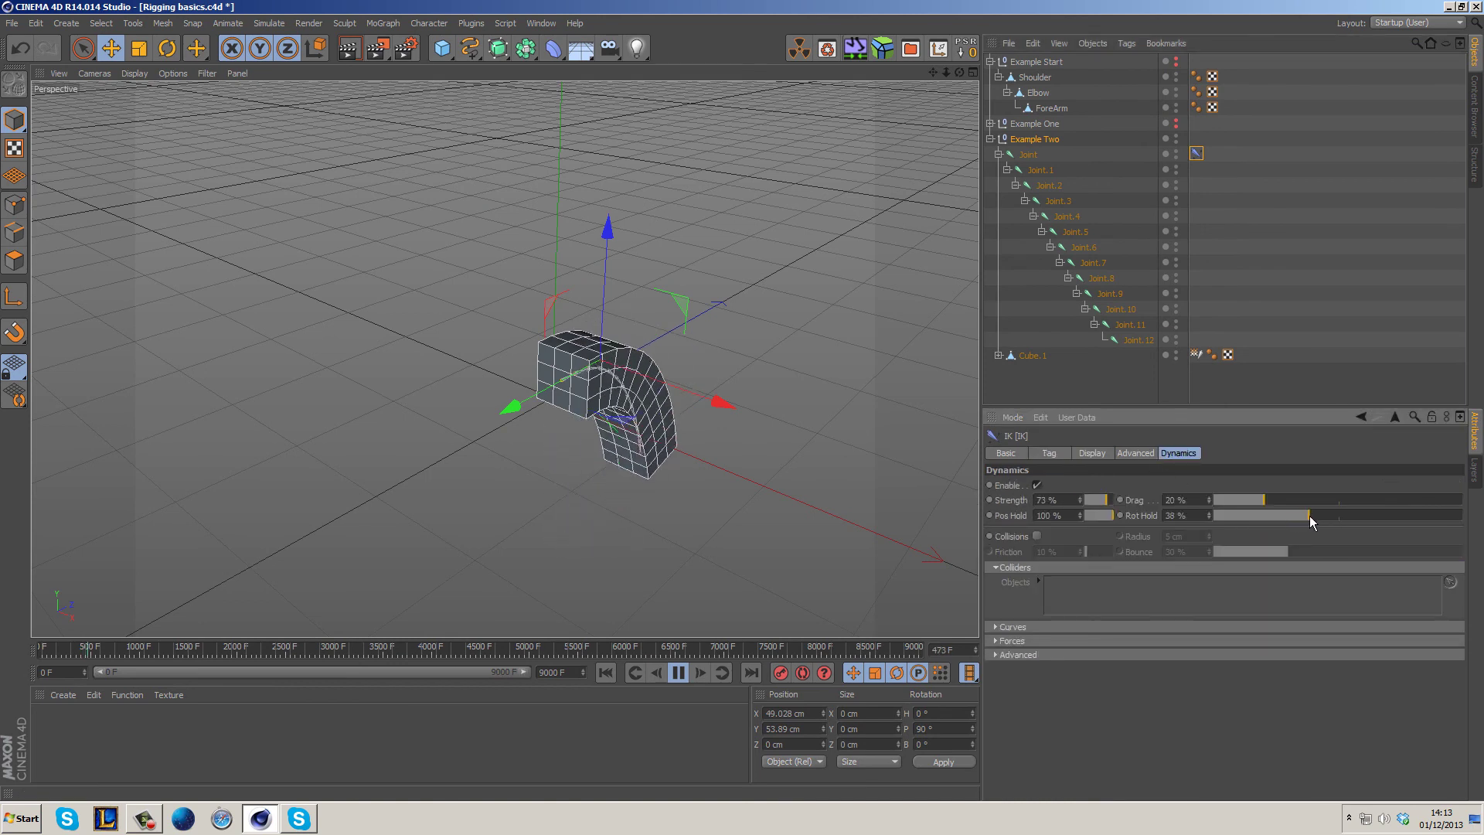
{"action": "left_click_drag", "start_coordinate": [1109, 508], "coordinate": [1099, 504]}
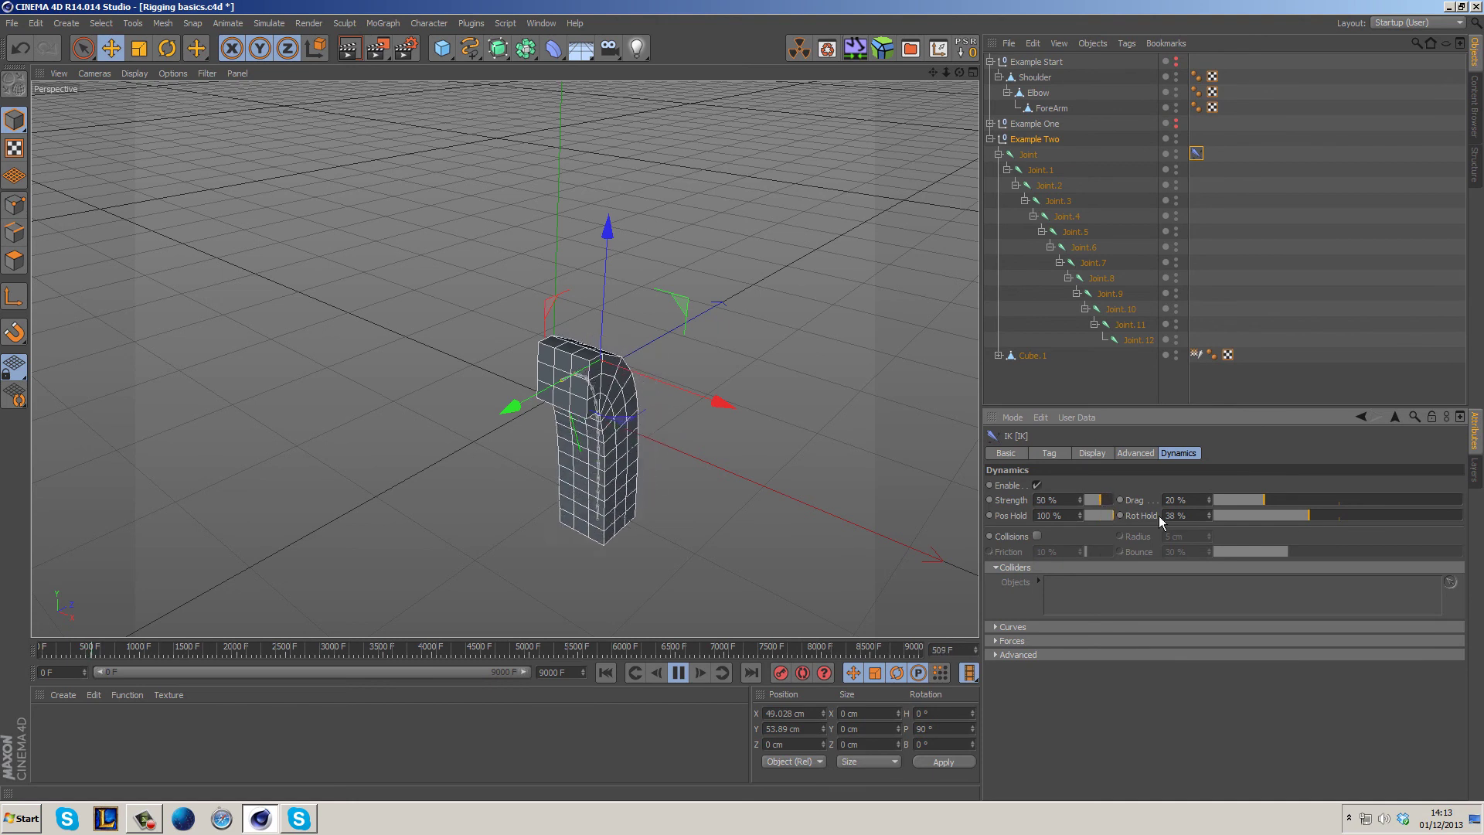
{"action": "left_click", "coordinate": [1317, 516]}
{"action": "left_click_drag", "start_coordinate": [1316, 518], "coordinate": [1338, 516]}
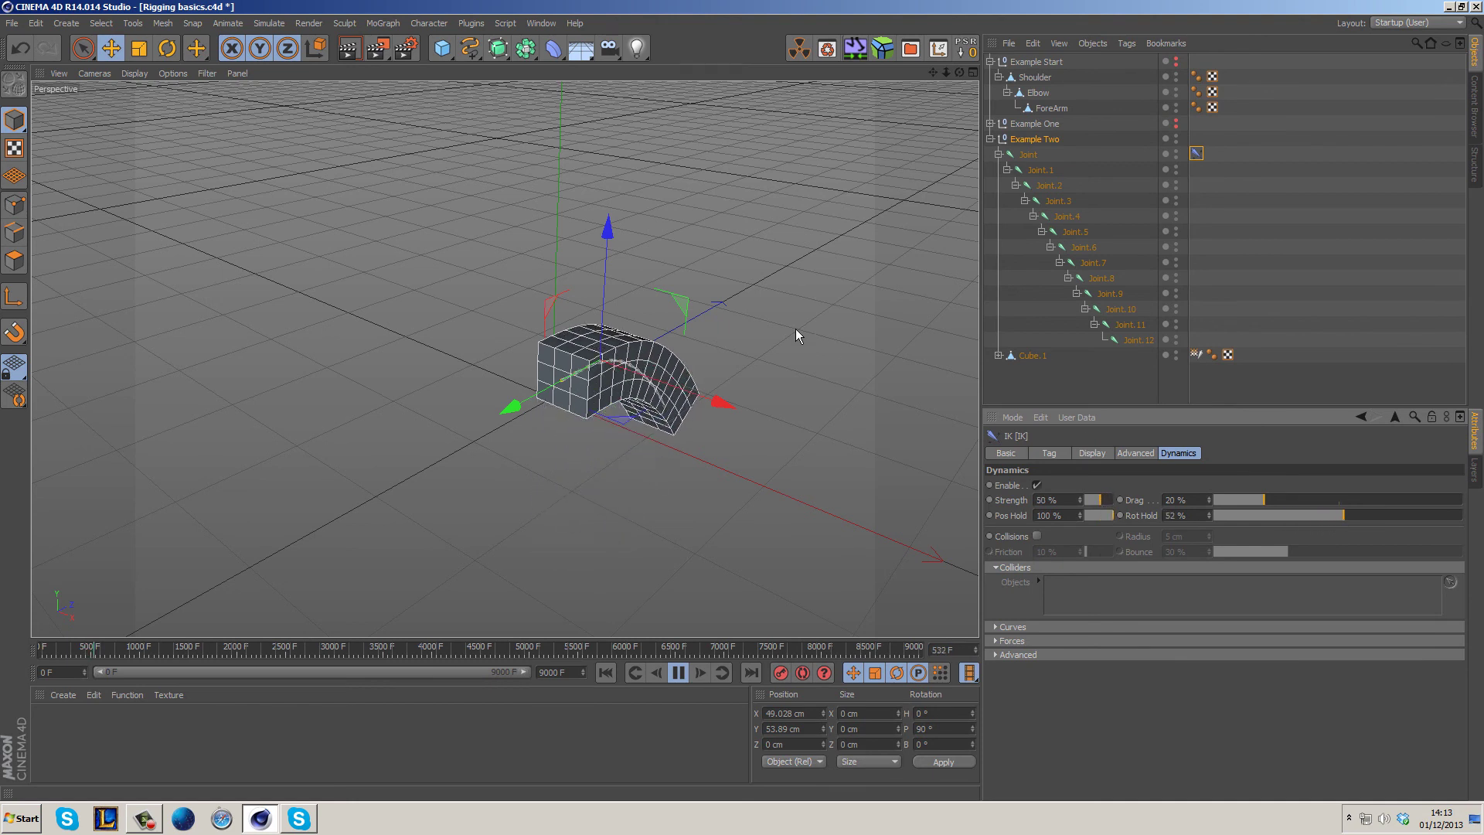
Set the IK Drag to 7 %, Strength to 35 % and Rot Hold to 26 %, moving the Example Two group around to test the motion.
{"action": "left_click_drag", "start_coordinate": [700, 320], "coordinate": [724, 239]}
{"action": "left_click", "coordinate": [1230, 499]}
{"action": "left_click_drag", "start_coordinate": [1108, 504], "coordinate": [1094, 502]}
{"action": "left_click_drag", "start_coordinate": [689, 248], "coordinate": [723, 182]}
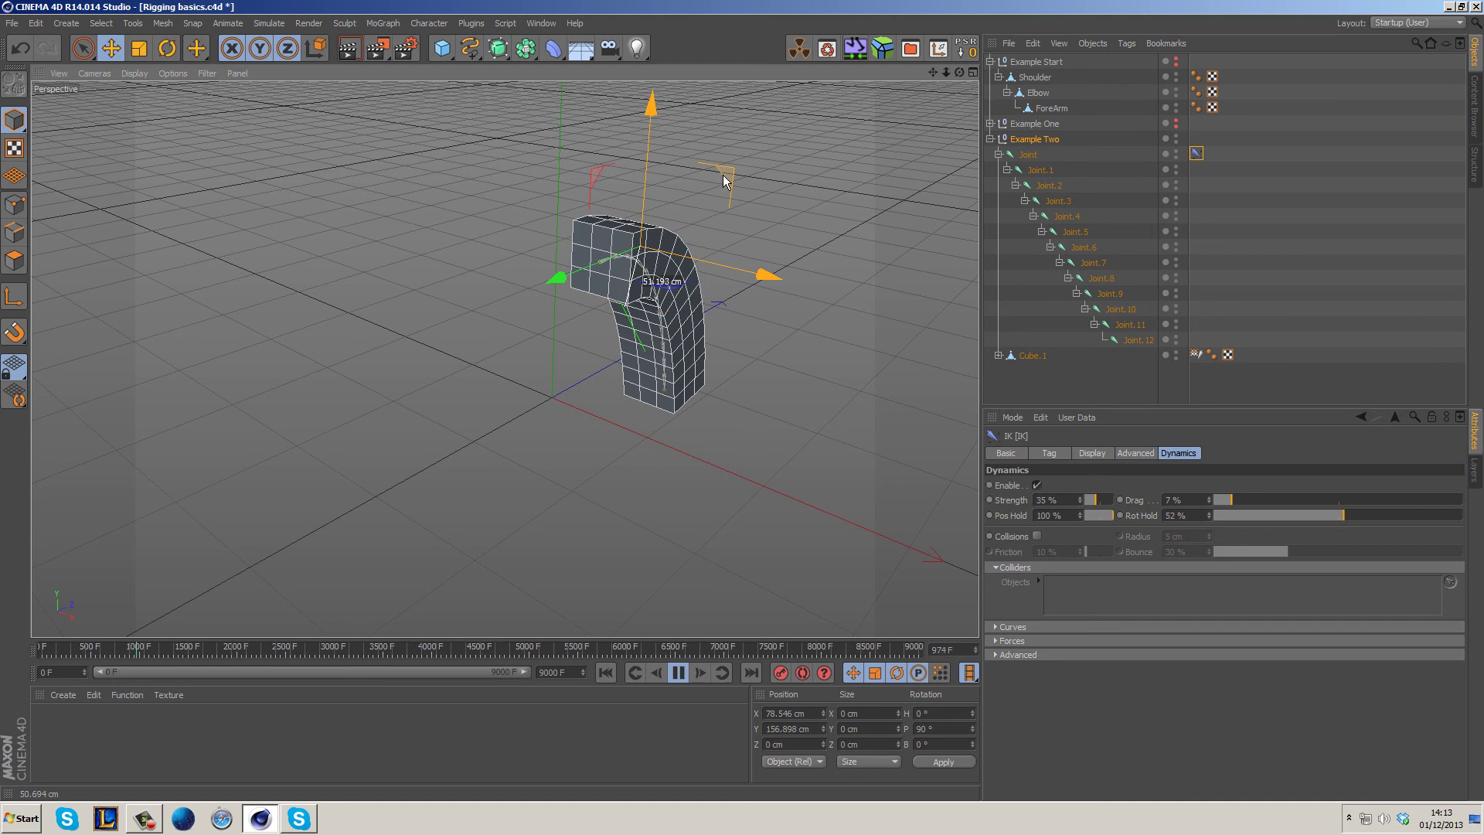
{"action": "left_click_drag", "start_coordinate": [724, 180], "coordinate": [674, 193]}
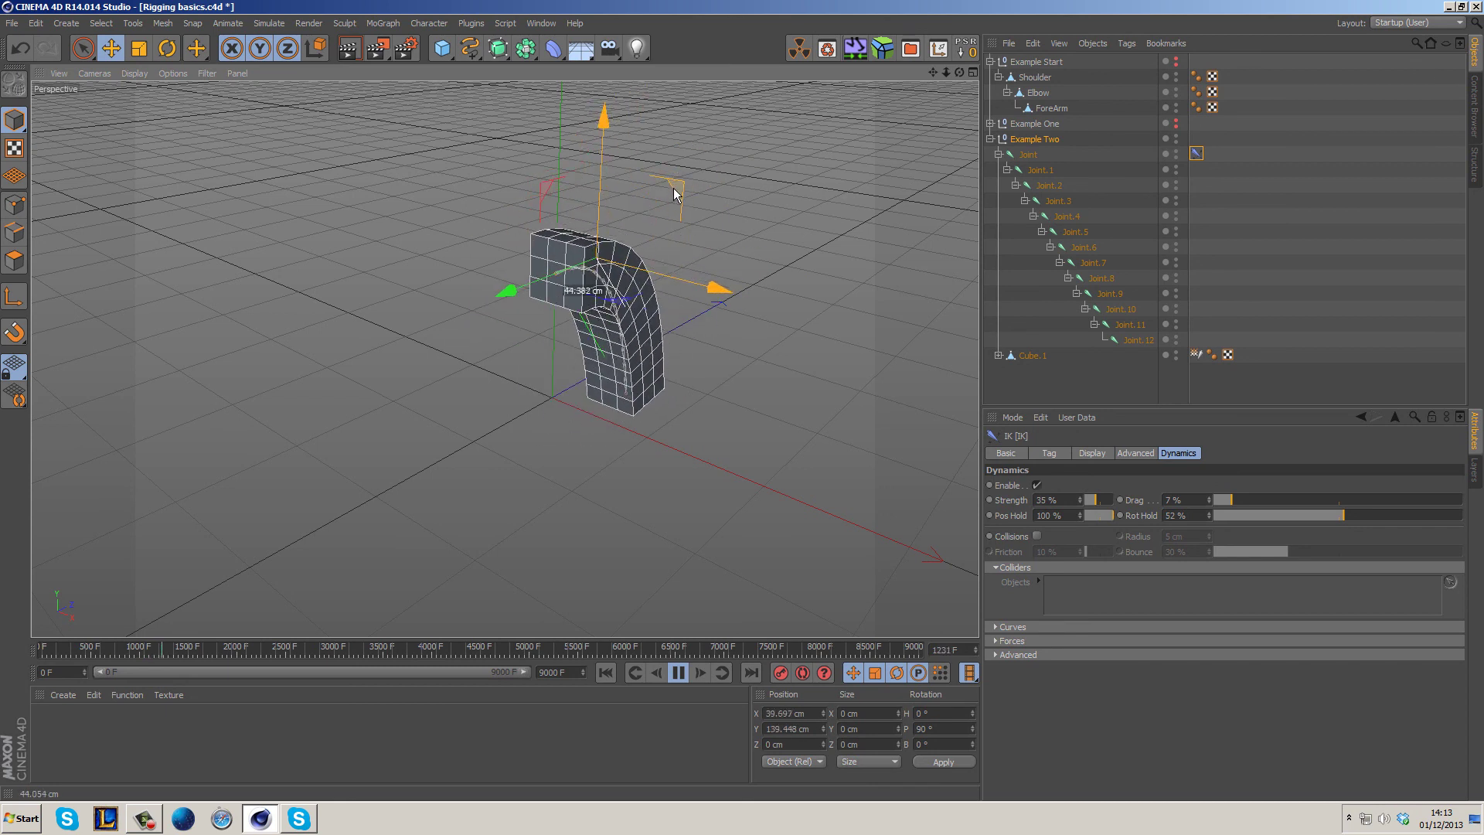
{"action": "mouse_move", "coordinate": [674, 193]}
{"action": "left_mouse_down"}
{"action": "mouse_move", "coordinate": [663, 200]}
{"action": "mouse_move", "coordinate": [679, 159]}
{"action": "mouse_move", "coordinate": [723, 118]}
{"action": "mouse_move", "coordinate": [753, 153]}
{"action": "mouse_move", "coordinate": [653, 189]}
{"action": "mouse_move", "coordinate": [683, 184]}
{"action": "left_mouse_up"}
{"action": "left_click_drag", "start_coordinate": [1326, 512], "coordinate": [1277, 515]}
{"action": "left_click_drag", "start_coordinate": [663, 177], "coordinate": [705, 183]}
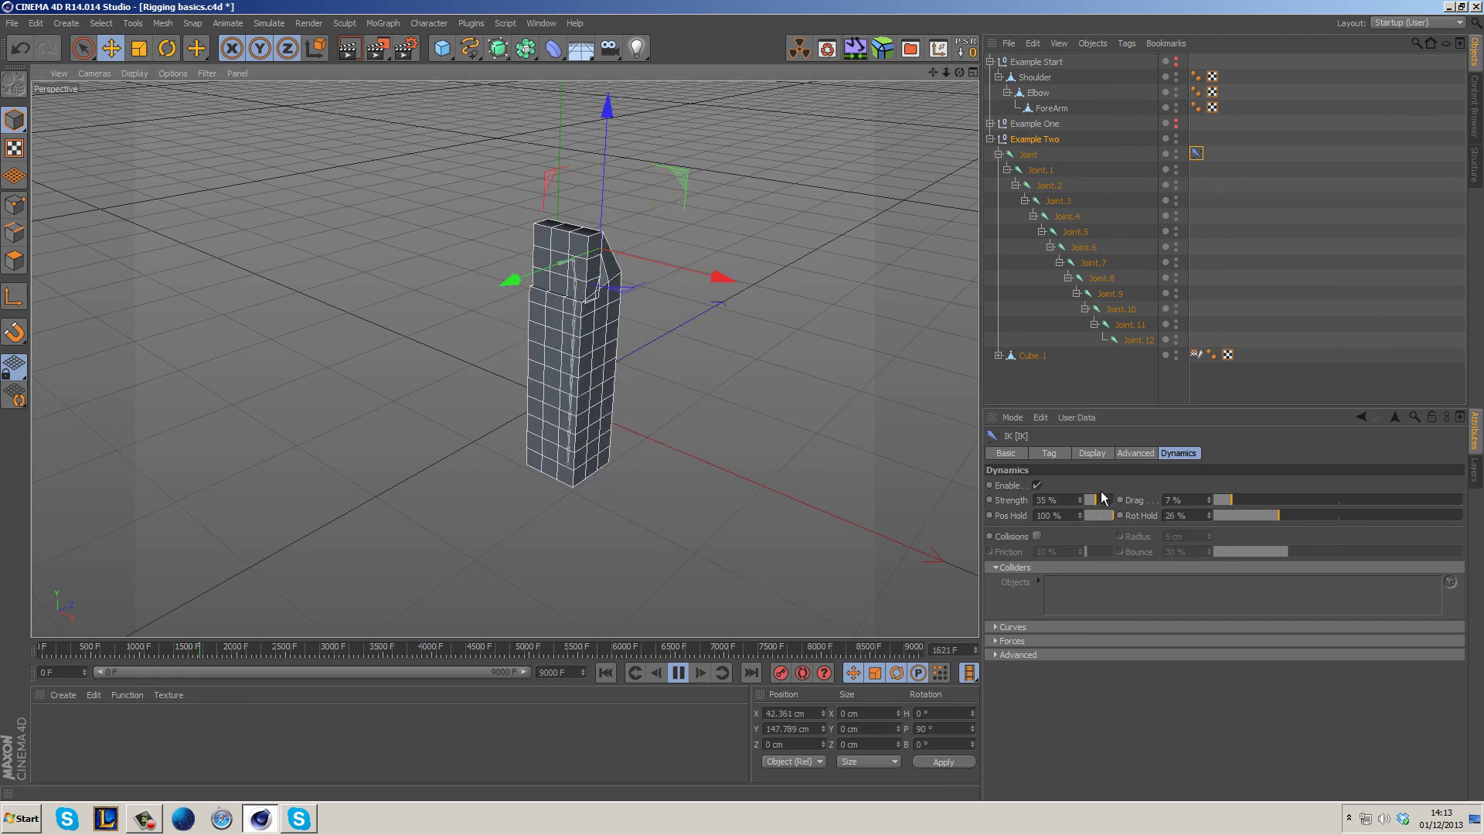
Set the IK Strength to 100 % and Drag to 0 %, test by moving Example Two, and return the stopped animation to its start.
{"action": "left_click_drag", "start_coordinate": [1094, 500], "coordinate": [1116, 499]}
{"action": "mouse_move", "coordinate": [663, 179]}
{"action": "left_mouse_down"}
{"action": "mouse_move", "coordinate": [771, 205]}
{"action": "mouse_move", "coordinate": [672, 187]}
{"action": "left_mouse_up"}
{"action": "left_click_drag", "start_coordinate": [1230, 500], "coordinate": [1202, 503]}
{"action": "mouse_move", "coordinate": [673, 187]}
{"action": "left_mouse_down"}
{"action": "mouse_move", "coordinate": [606, 163]}
{"action": "mouse_move", "coordinate": [688, 186]}
{"action": "mouse_move", "coordinate": [751, 167]}
{"action": "mouse_move", "coordinate": [700, 194]}
{"action": "left_mouse_up"}
{"action": "left_click", "coordinate": [680, 672]}
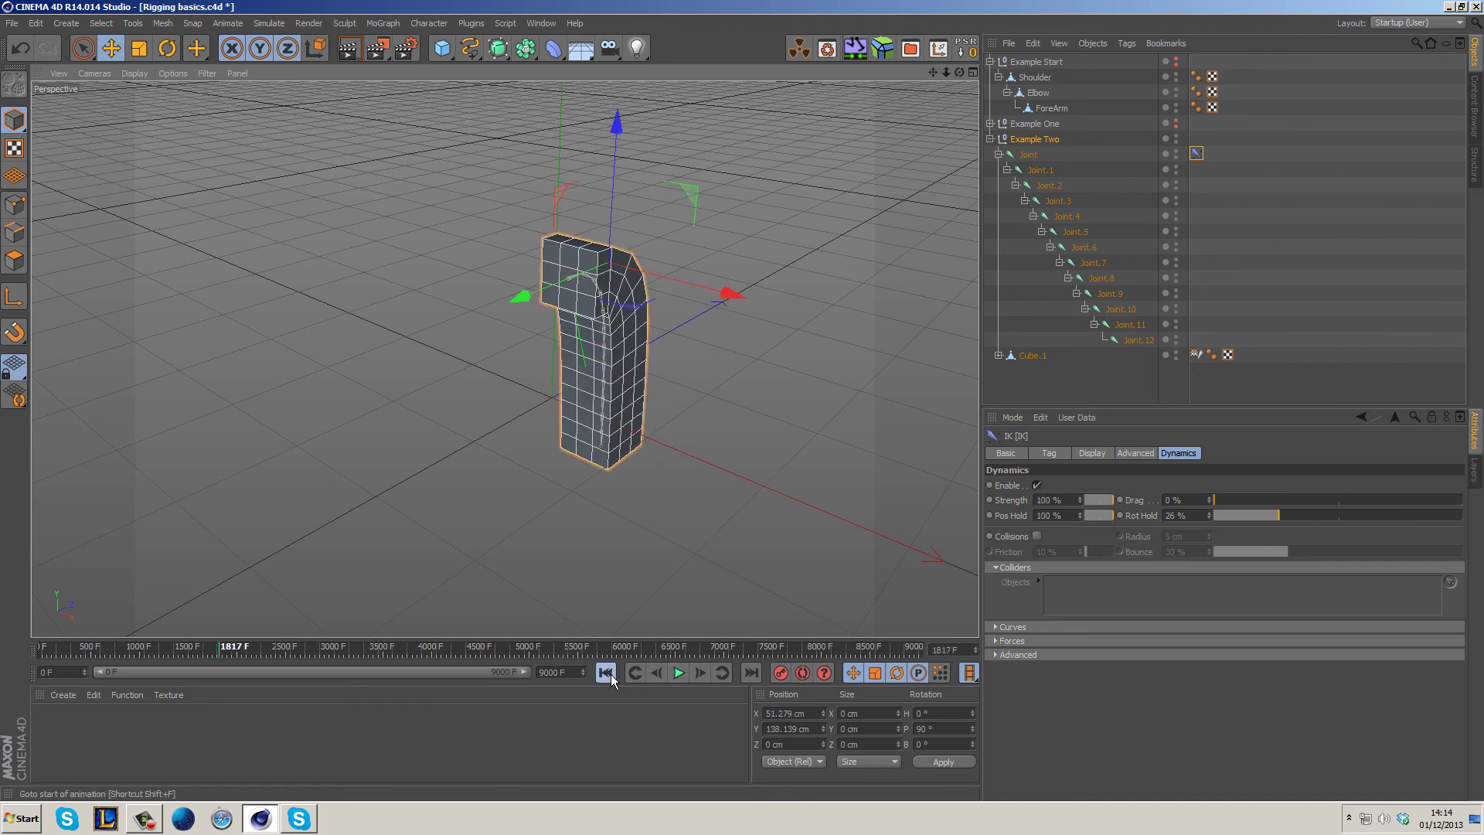
{"action": "left_click", "coordinate": [605, 673]}
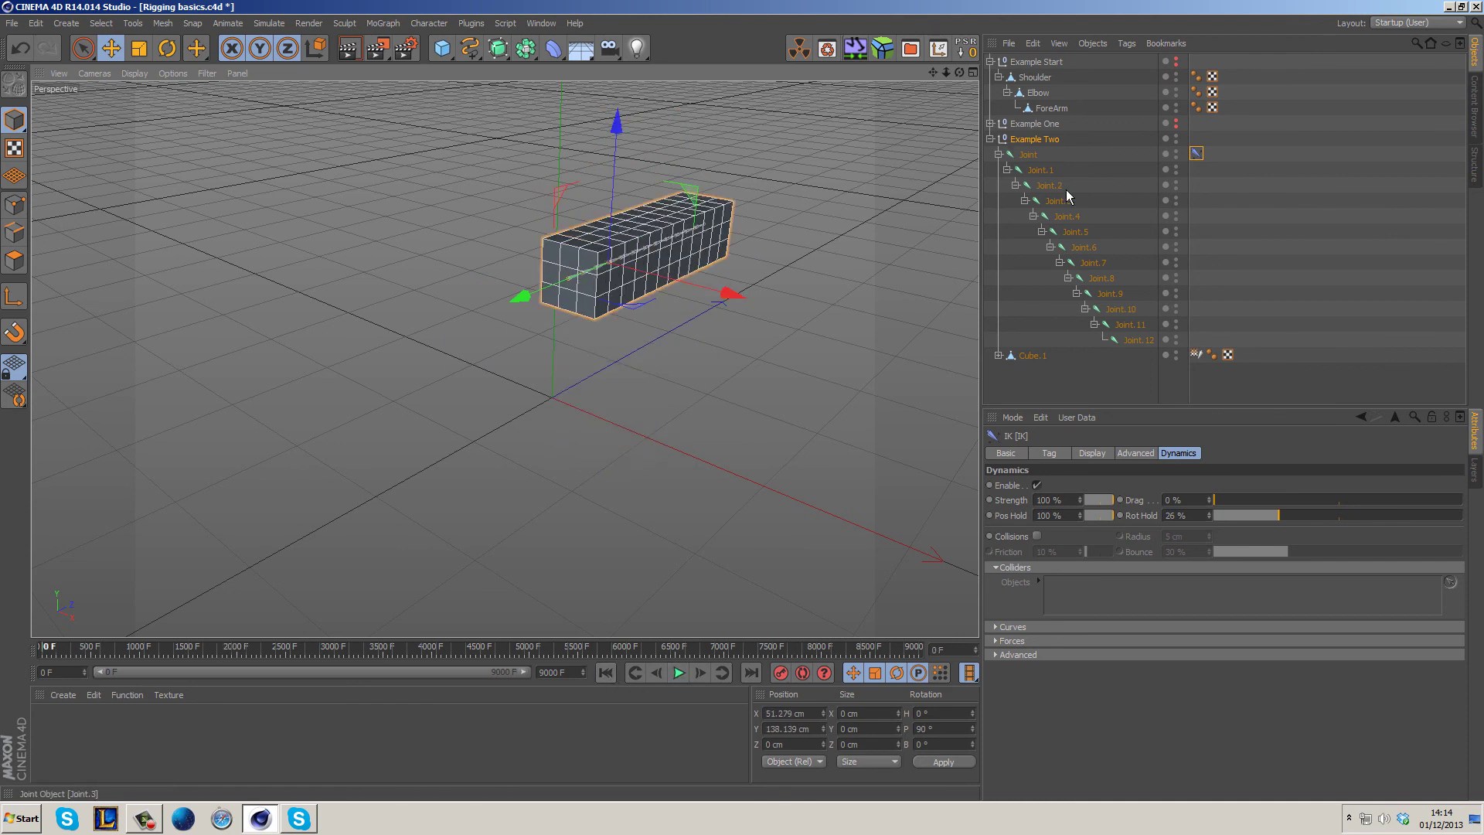
Examine the first and last joints of Example Two, and compare its joint chain and Skin setup with the expanded Example One group.
{"action": "left_click", "coordinate": [1036, 157]}
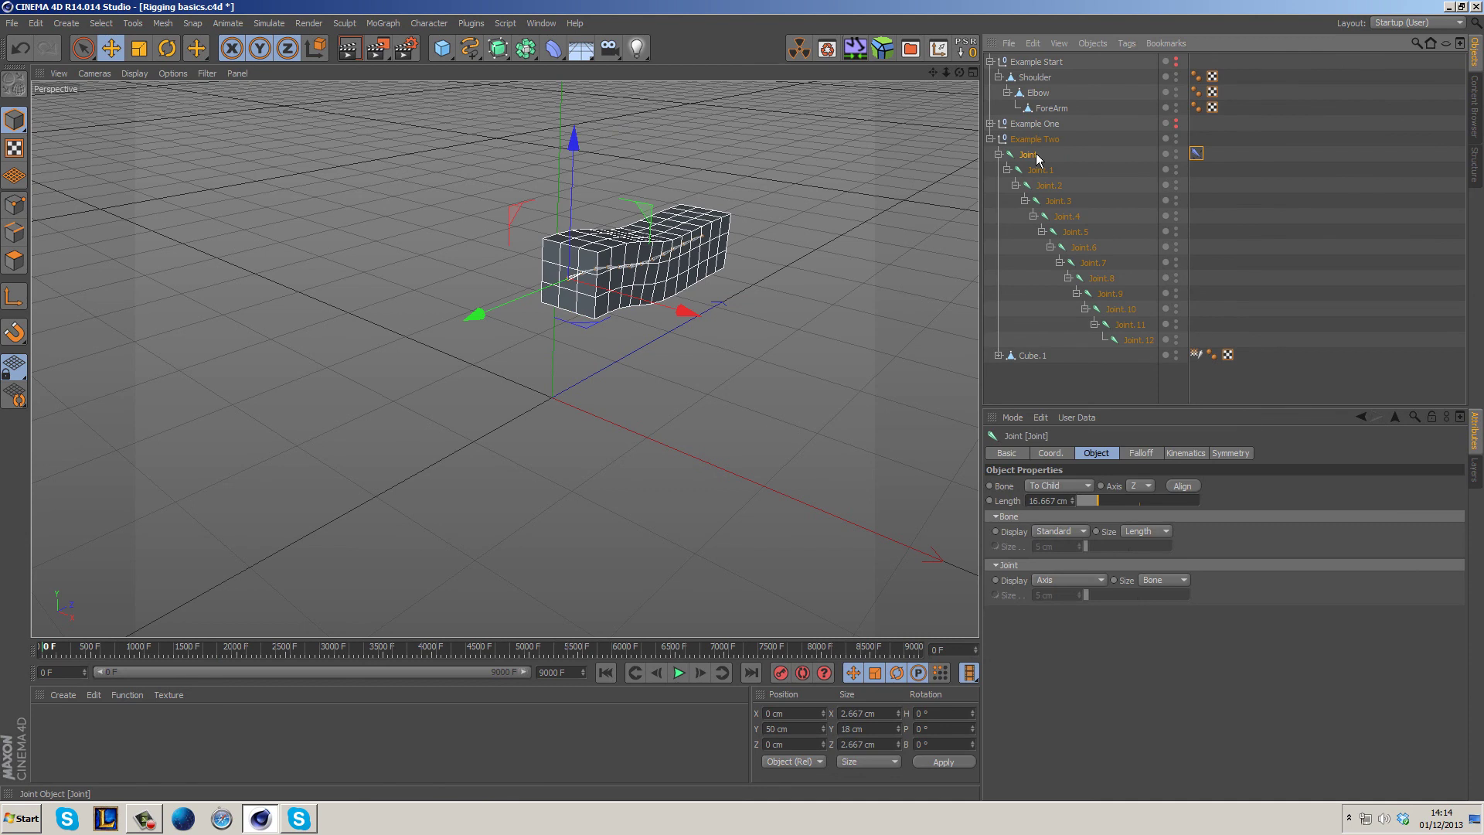
{"action": "left_click", "coordinate": [1152, 336]}
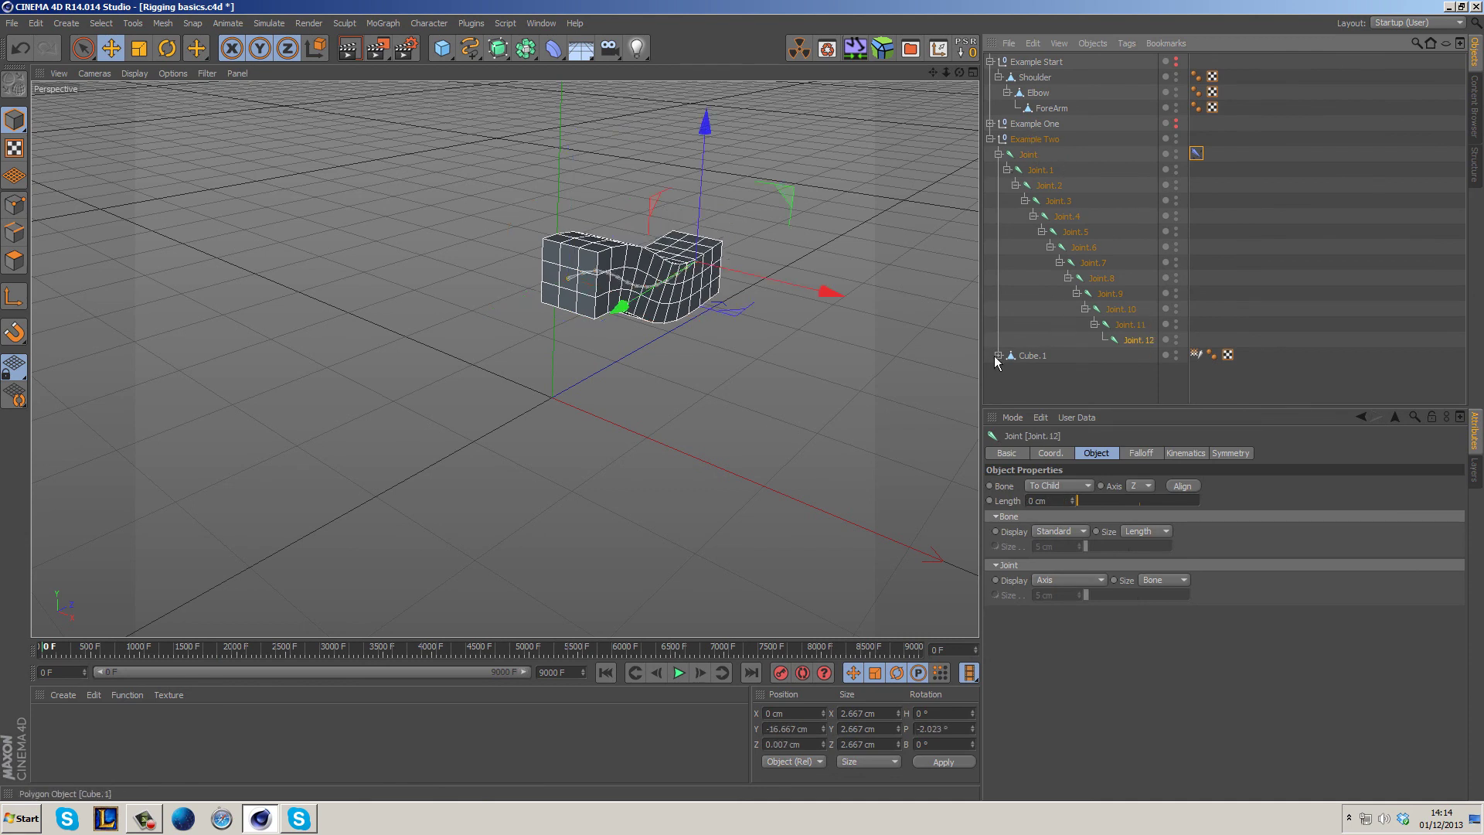
{"action": "left_click", "coordinate": [990, 123]}
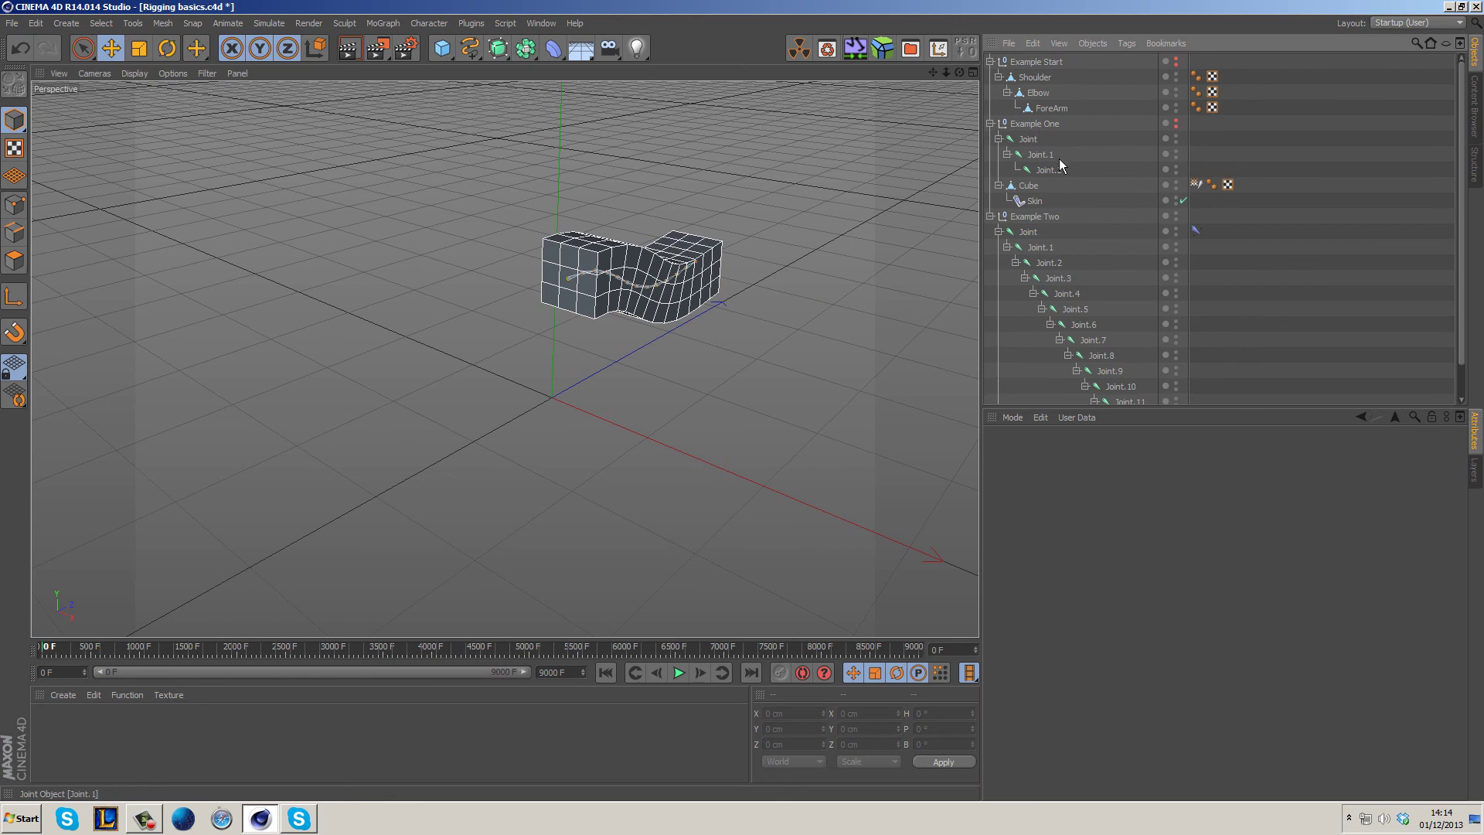
{"action": "scroll", "coordinate": [1006, 360], "scroll_direction": "down", "scroll_amount": 3}
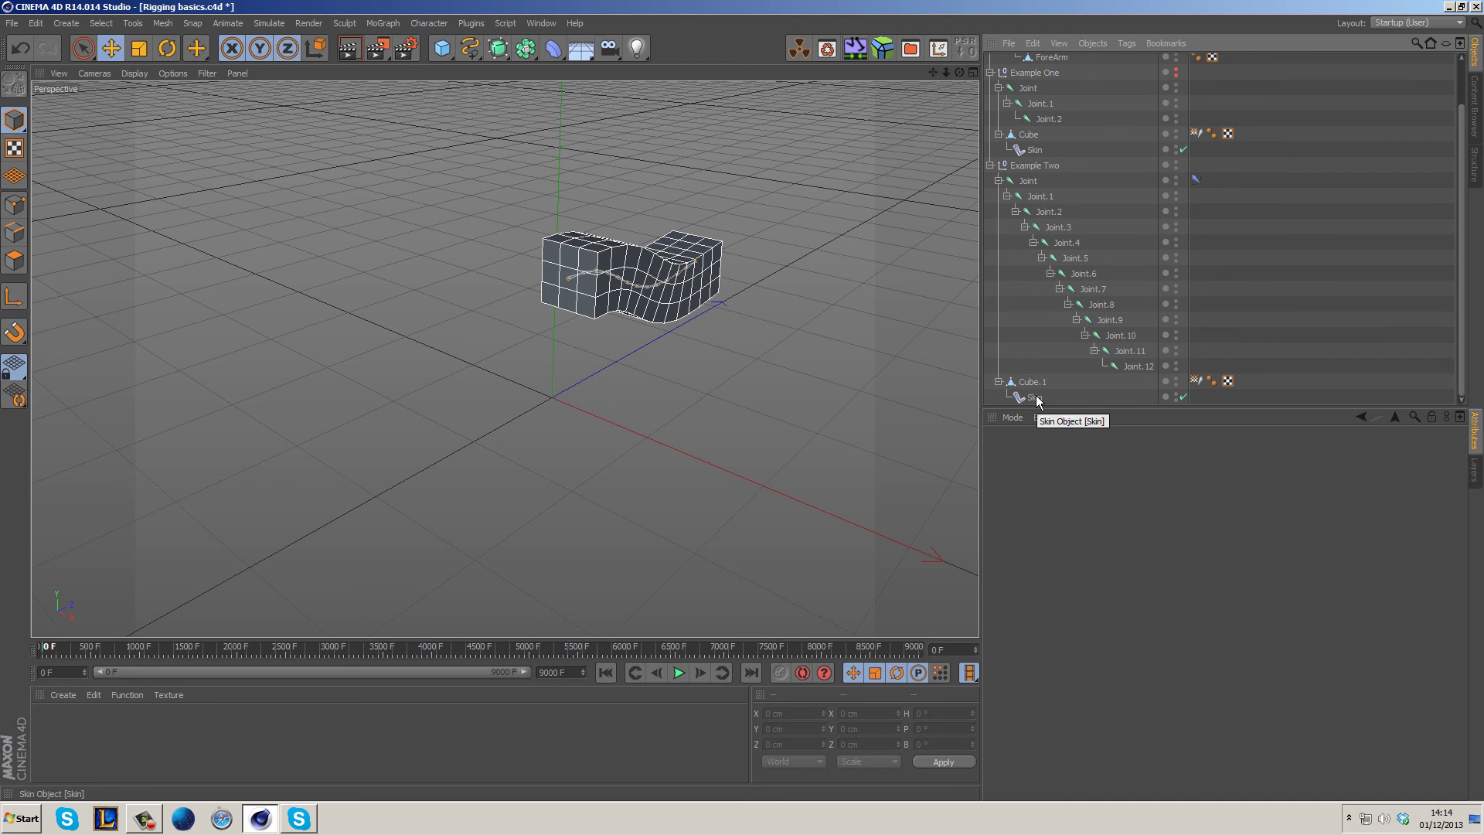
Collapse Cube.1 in Example Two and inspect the Tag properties of the IK tag on its root joint.
{"action": "left_click", "coordinate": [997, 380]}
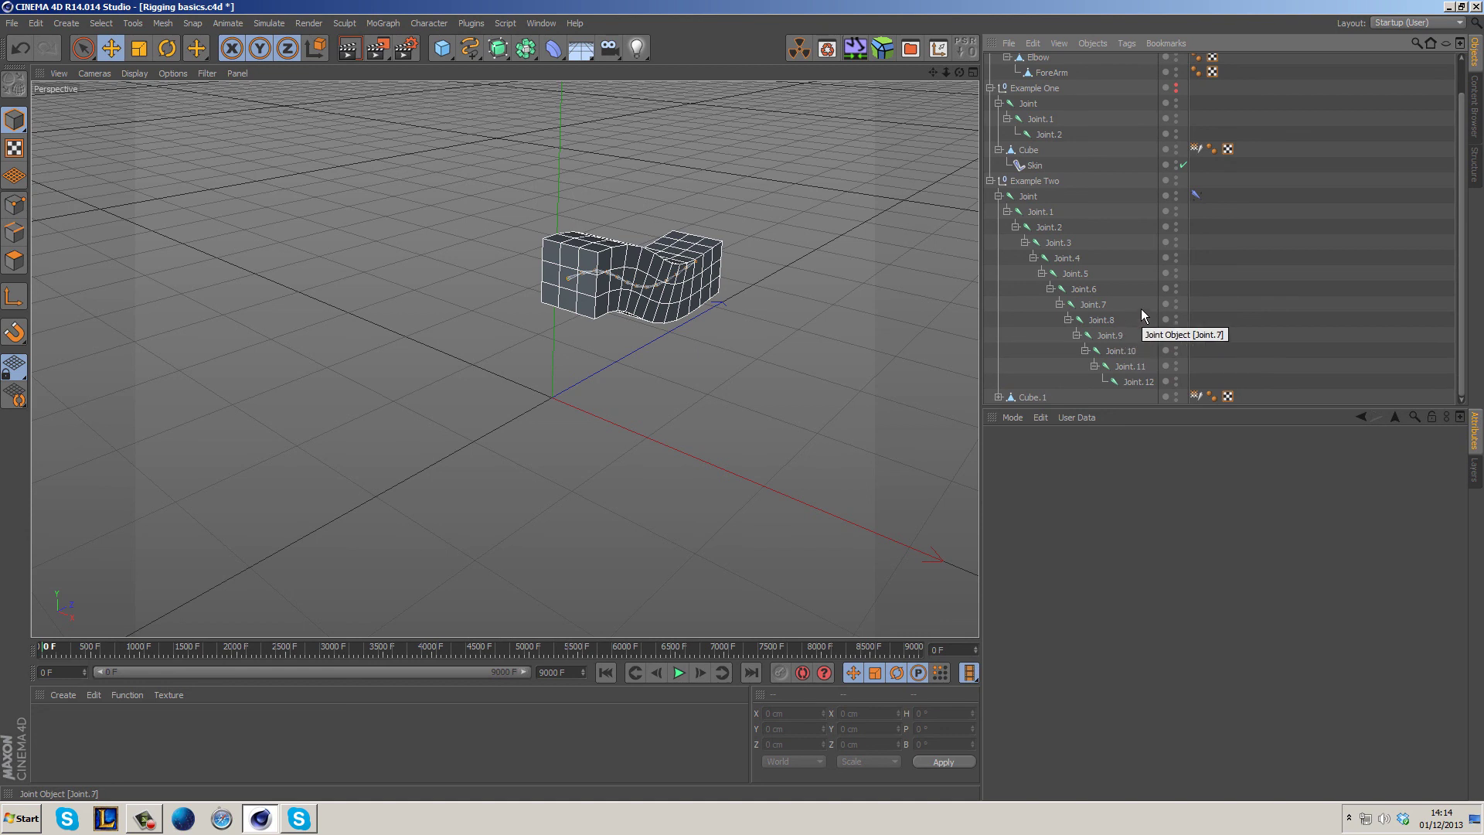
{"action": "left_click", "coordinate": [1196, 195]}
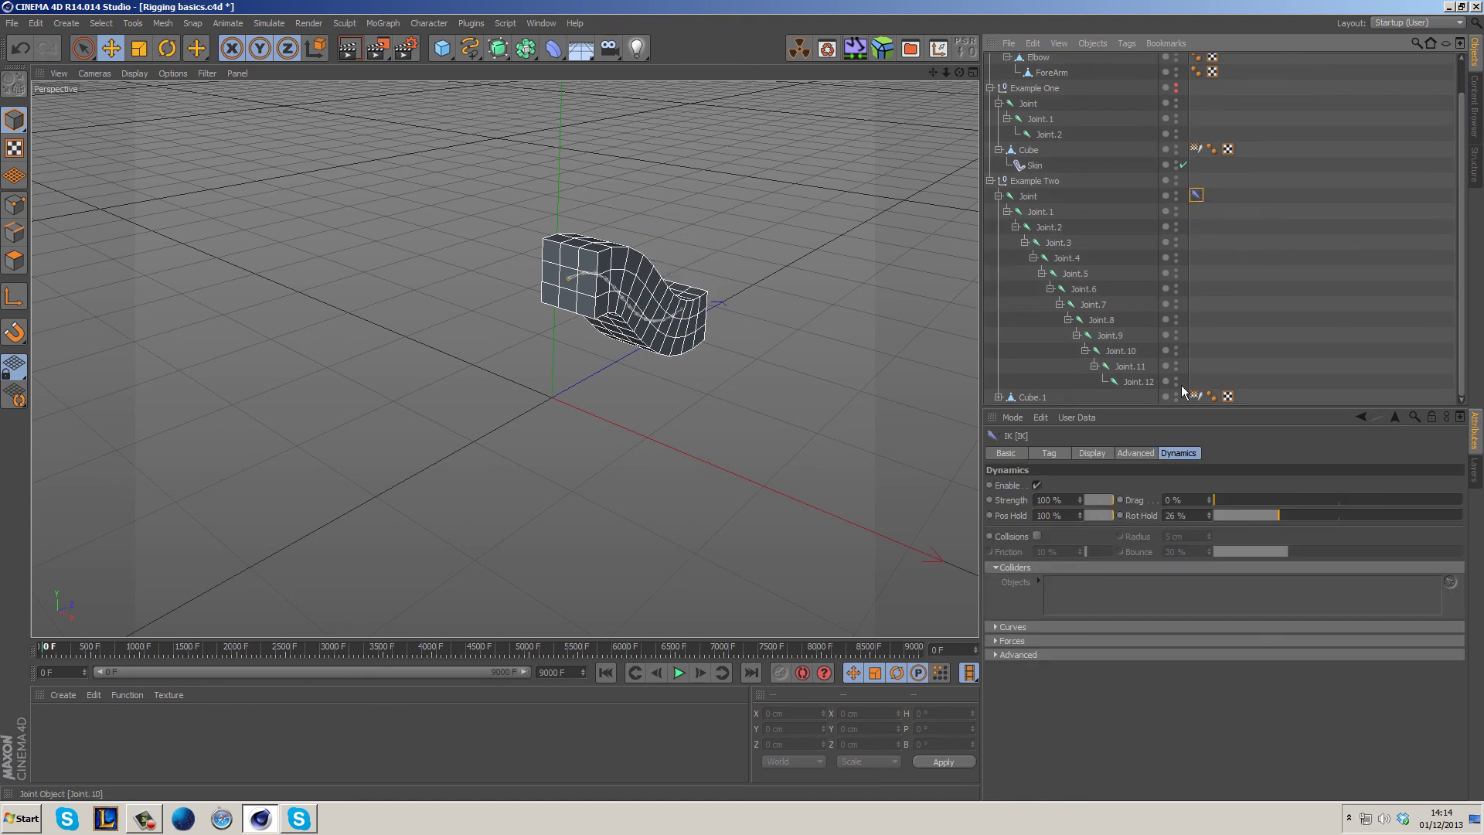
{"action": "left_click", "coordinate": [1066, 452]}
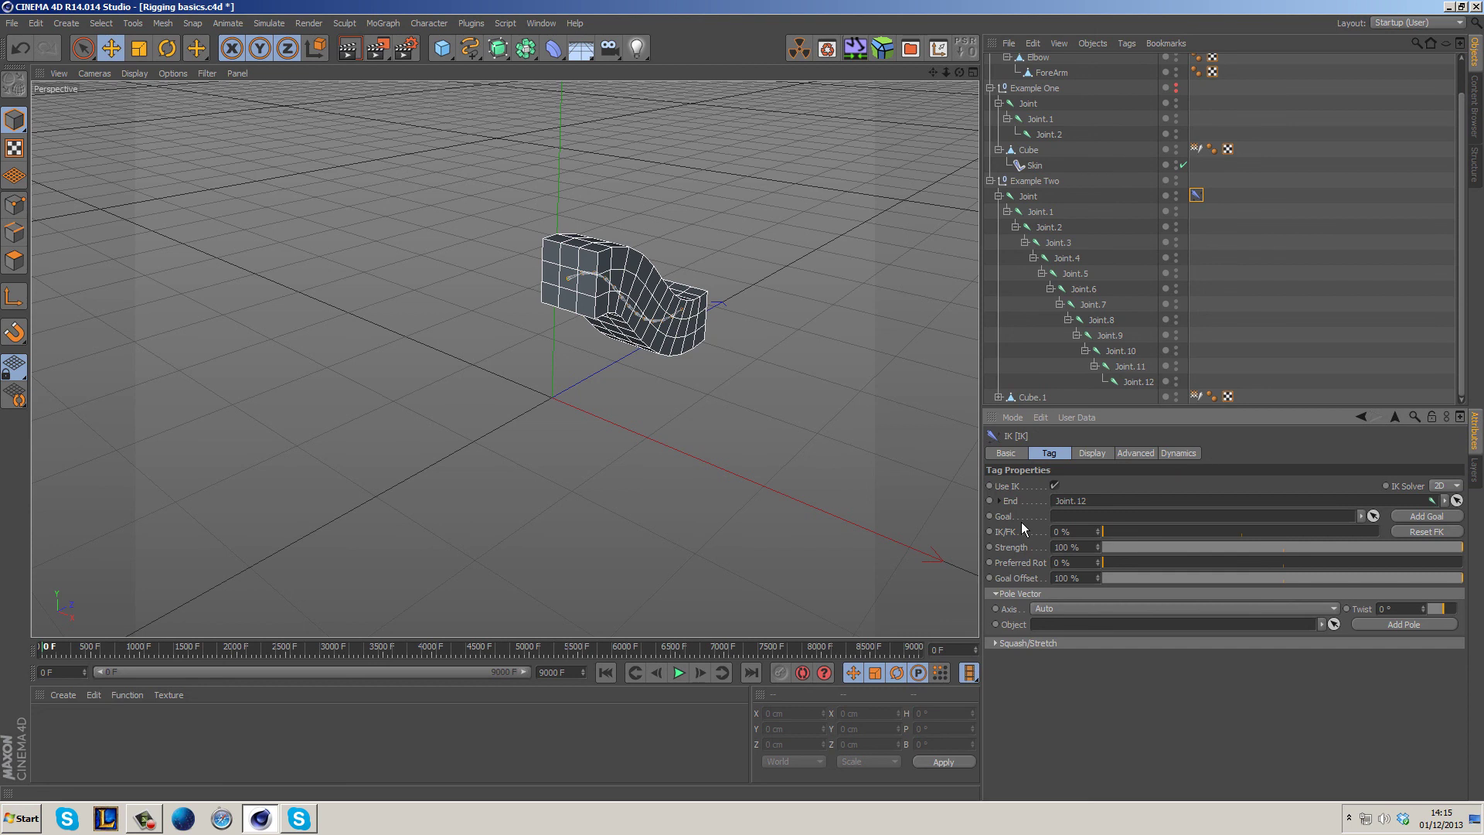
Collapse the Example Two, Example One and Example Start groups in the object hierarchy.
{"action": "left_click", "coordinate": [990, 181]}
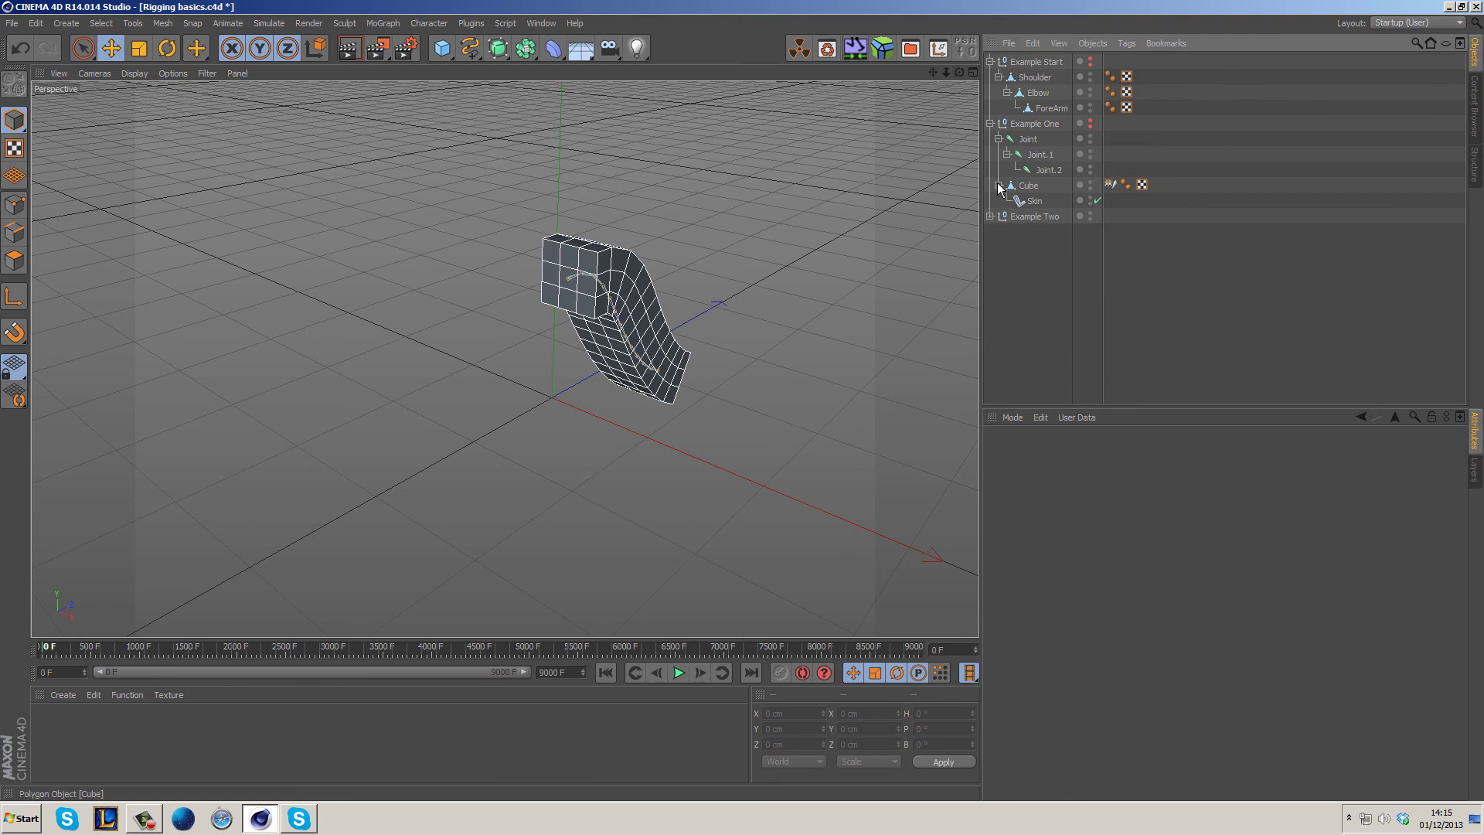
{"action": "left_click", "coordinate": [990, 124]}
{"action": "left_click", "coordinate": [990, 62]}
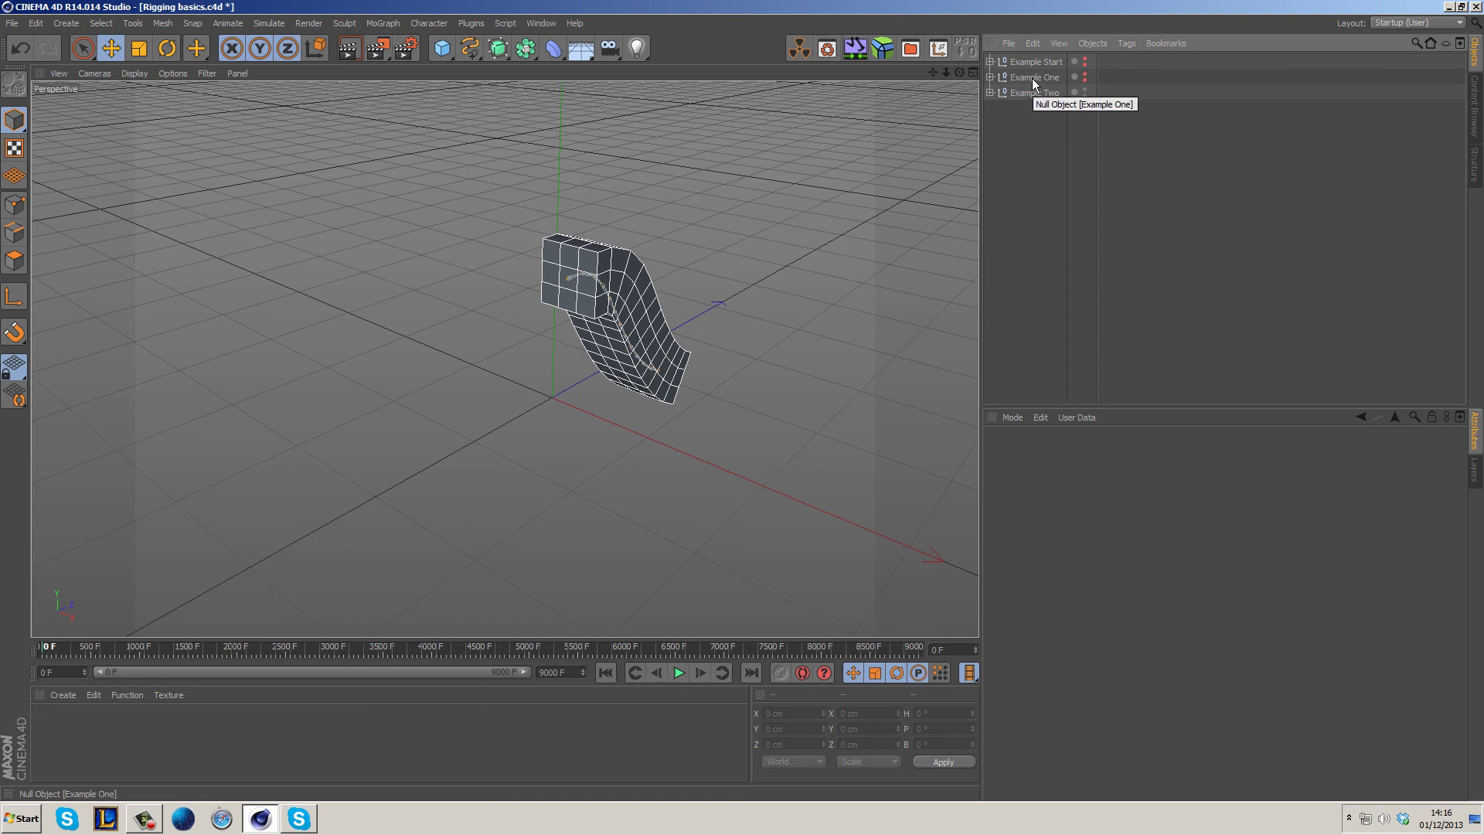
Expand Example One and Example Two to compare their joint chains and meshes, and collapse both groups again.
{"action": "left_click", "coordinate": [990, 78]}
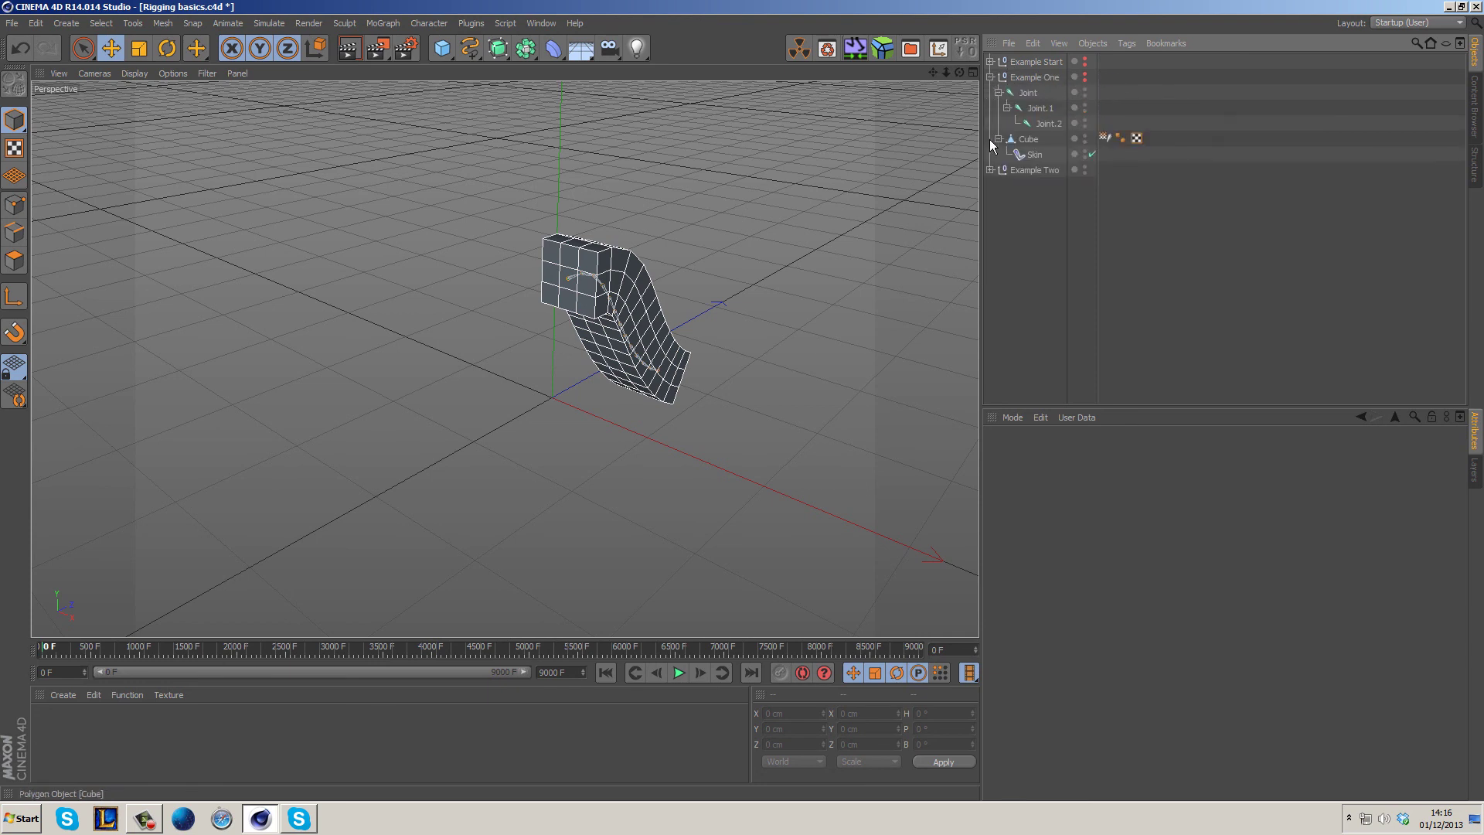
{"action": "left_click", "coordinate": [989, 169]}
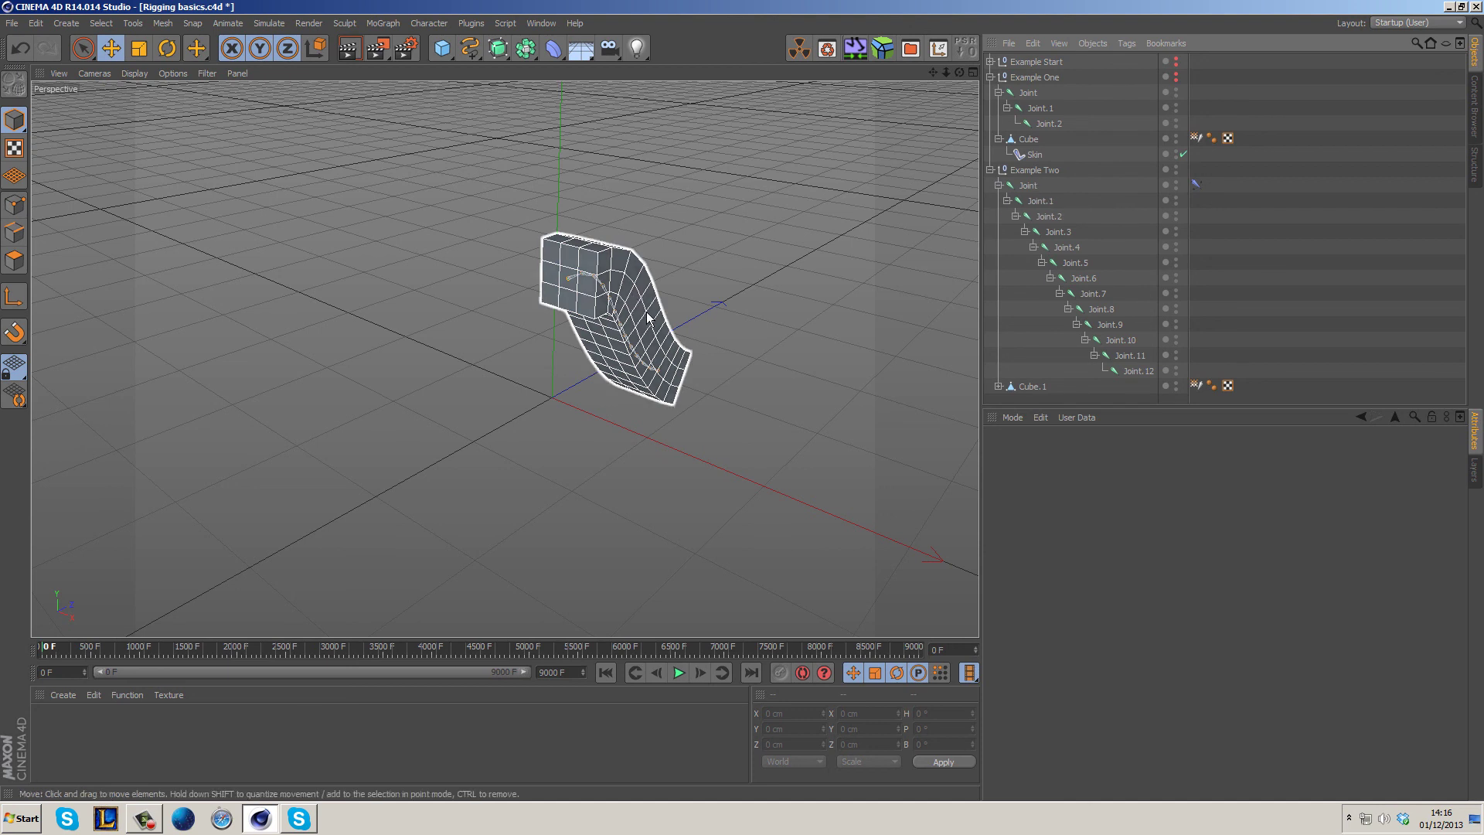
{"action": "left_click", "coordinate": [999, 139]}
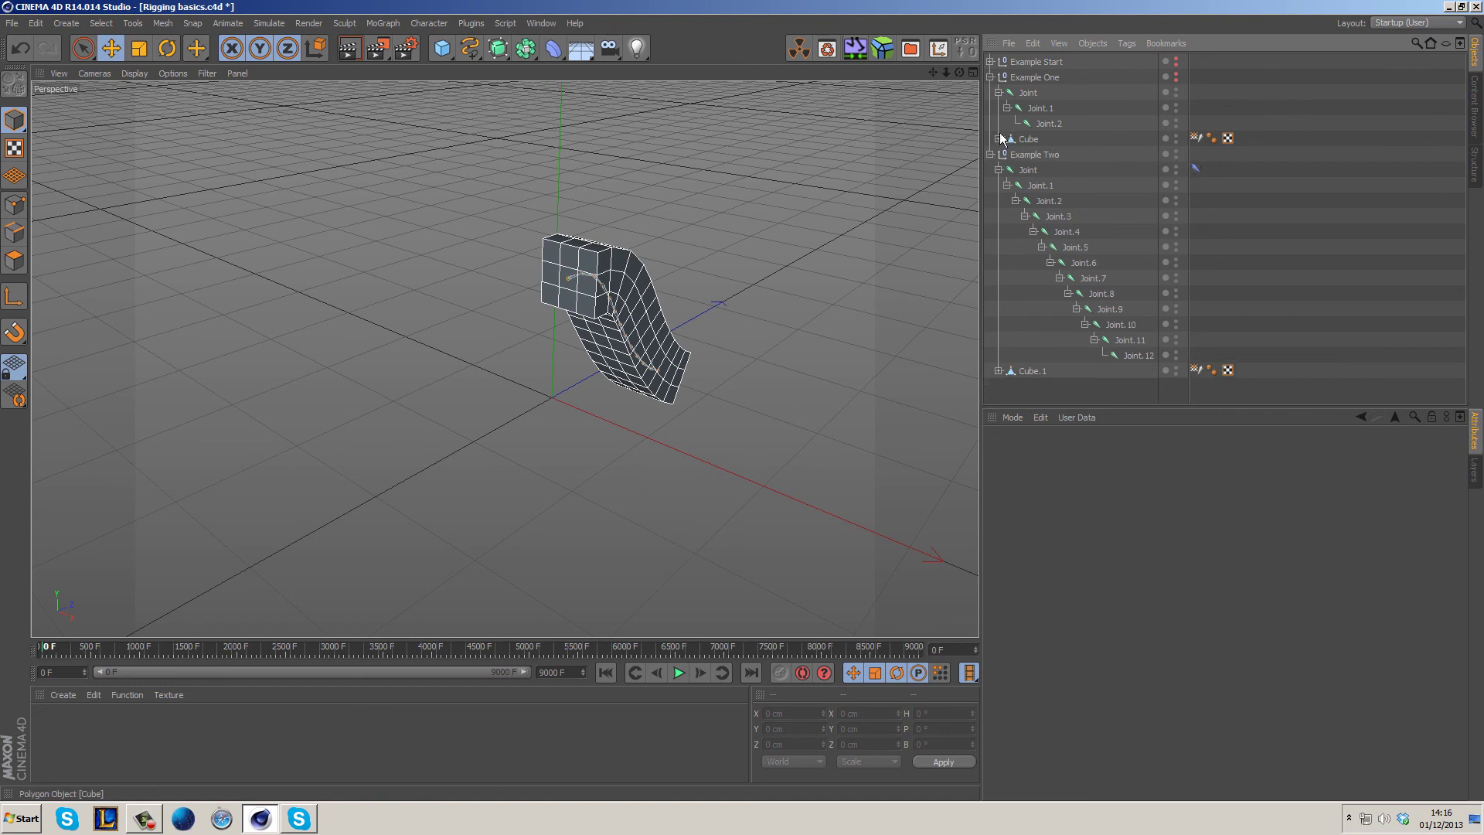
{"action": "left_click", "coordinate": [998, 92]}
{"action": "left_click", "coordinate": [990, 77]}
{"action": "left_click", "coordinate": [990, 93]}
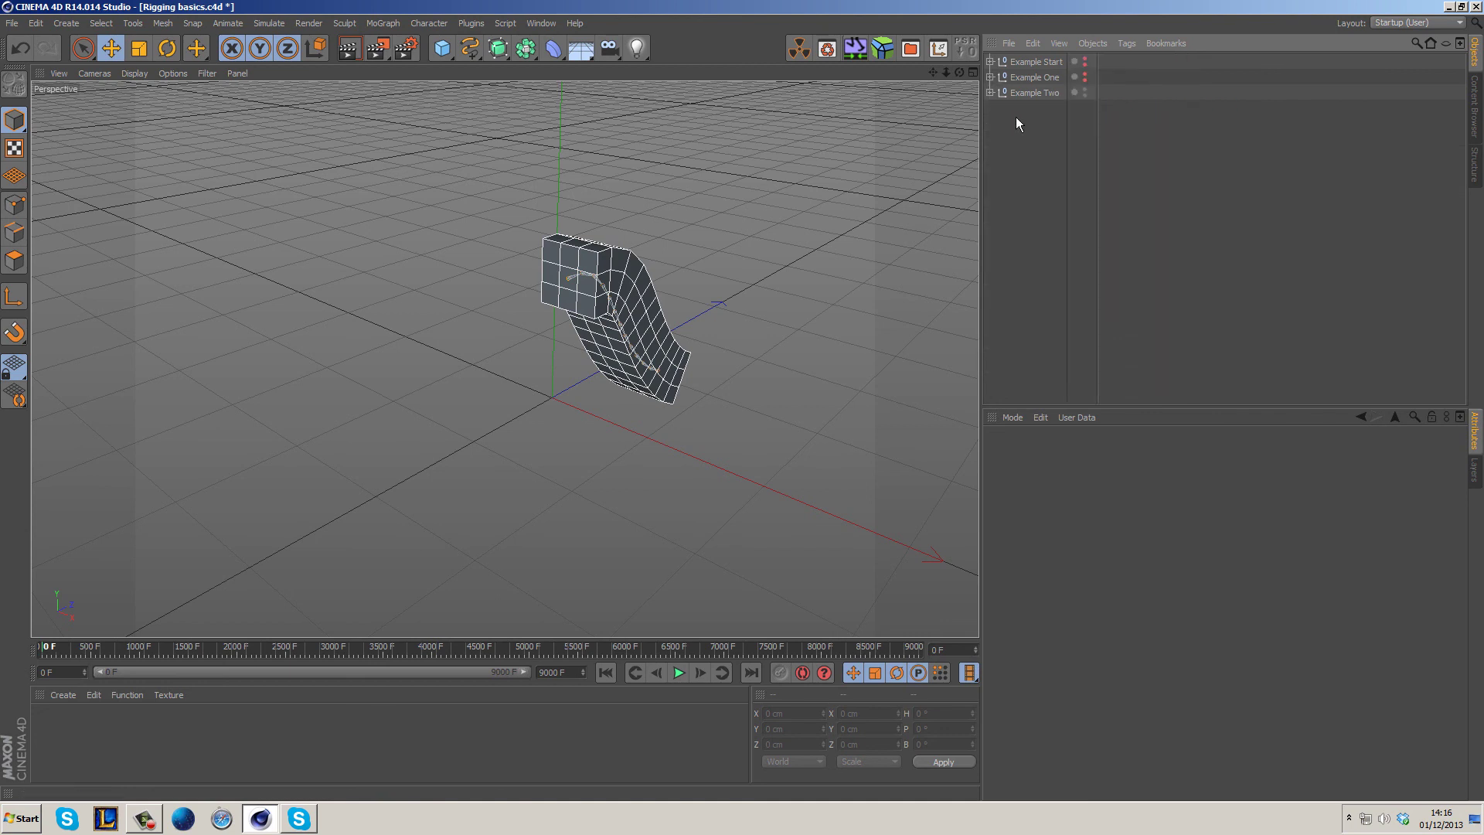